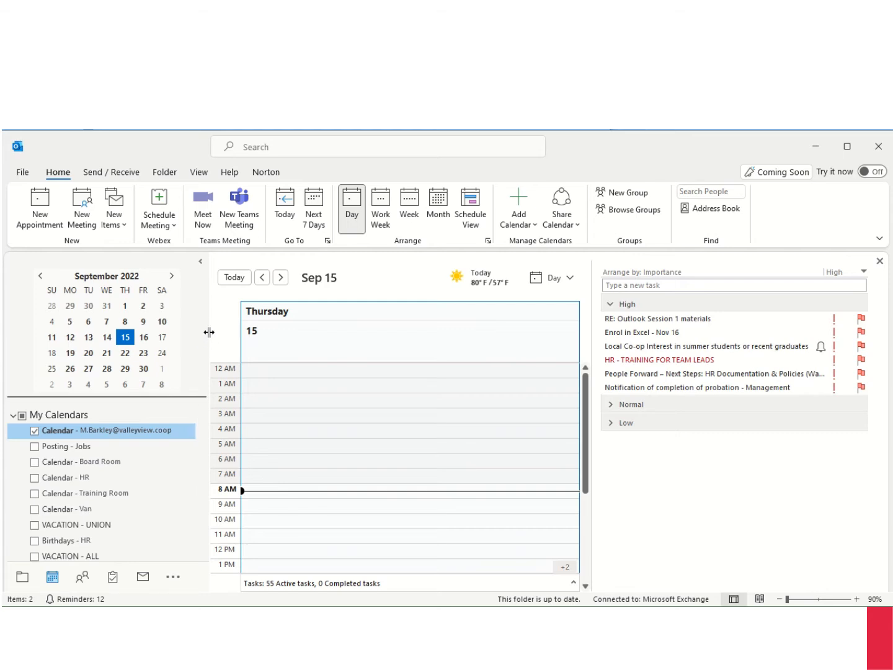
- Narrow the folder pane and the task list pane to give the day calendar more width
drag(209, 332, 189, 339)
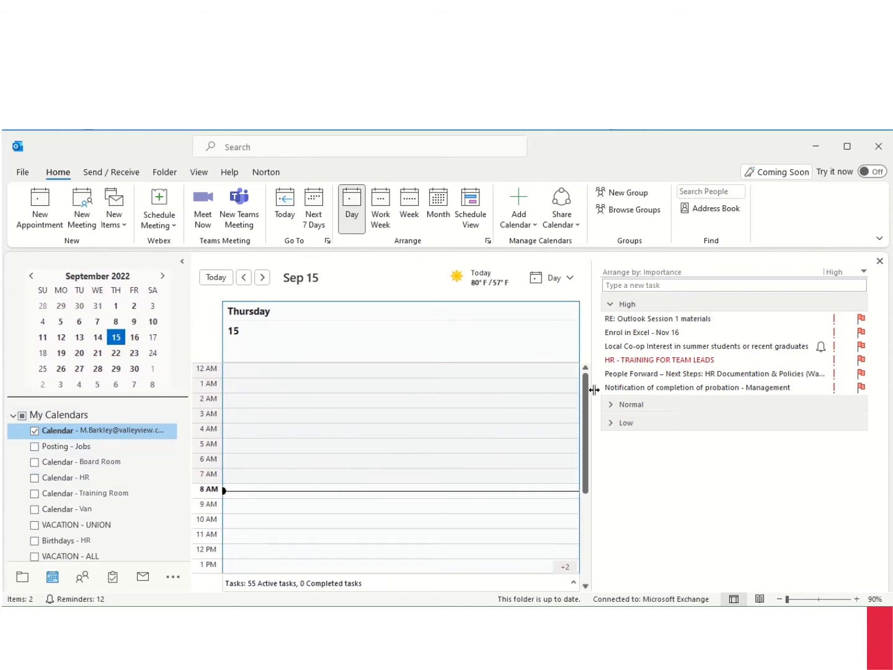
drag(594, 362, 614, 376)
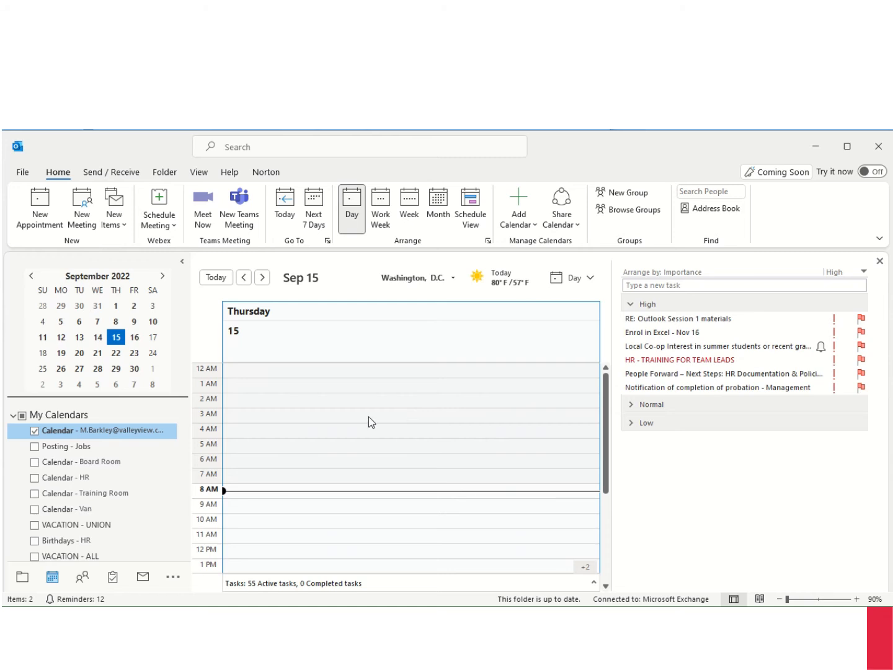
mouse_move(54, 586)
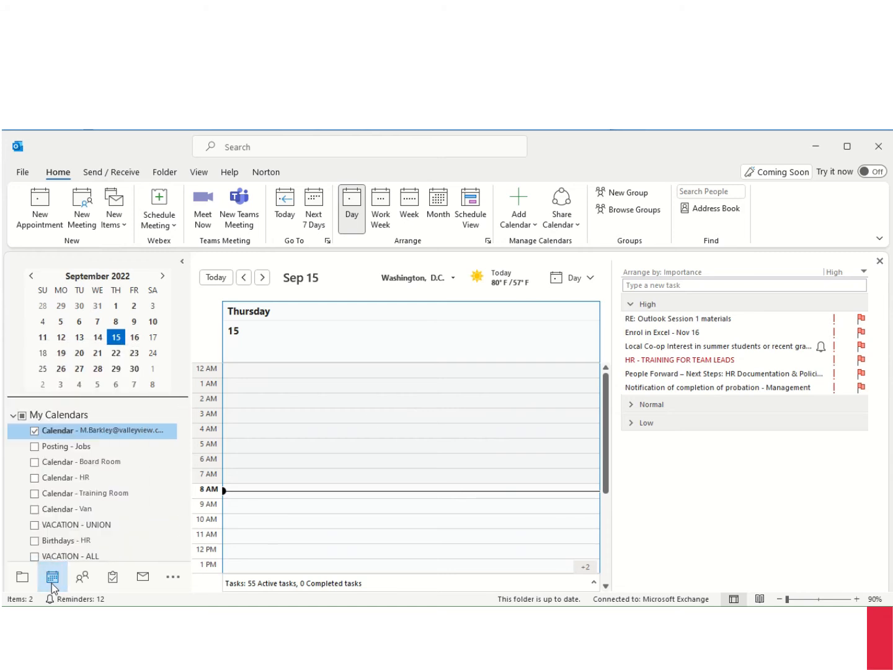
- Turn the To-Do Bar's task list off and back on
click(196, 174)
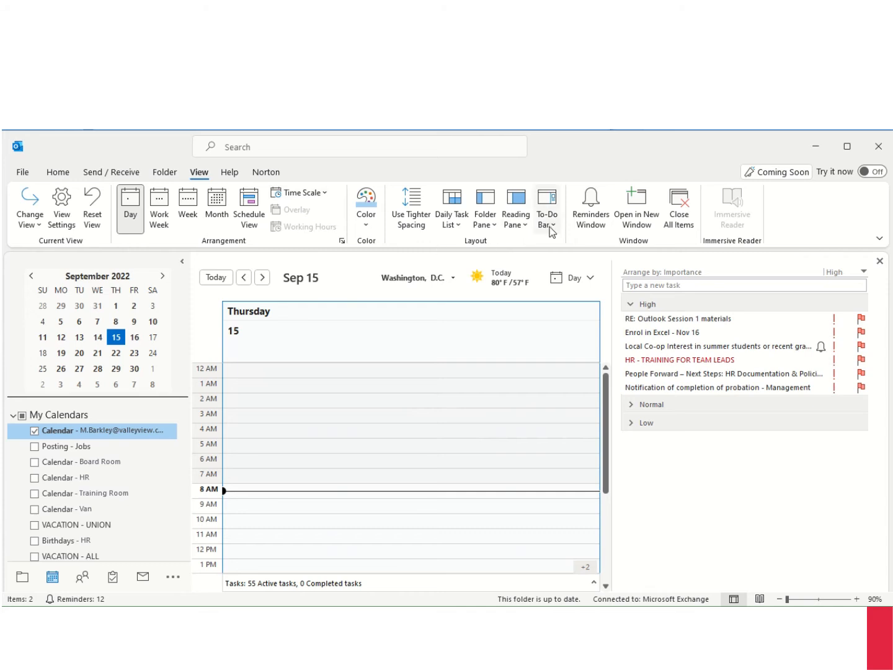
click(543, 212)
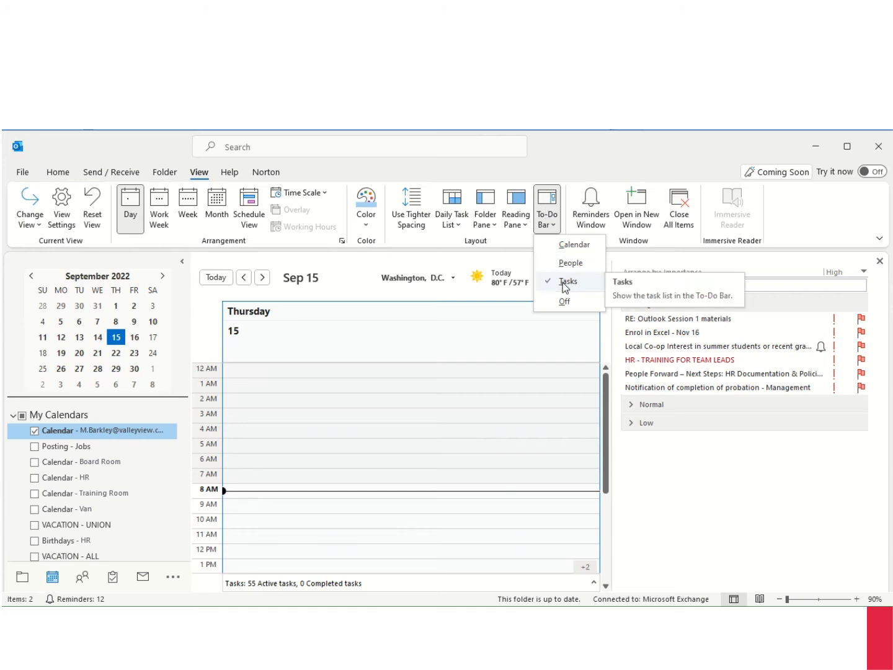
click(564, 284)
click(547, 222)
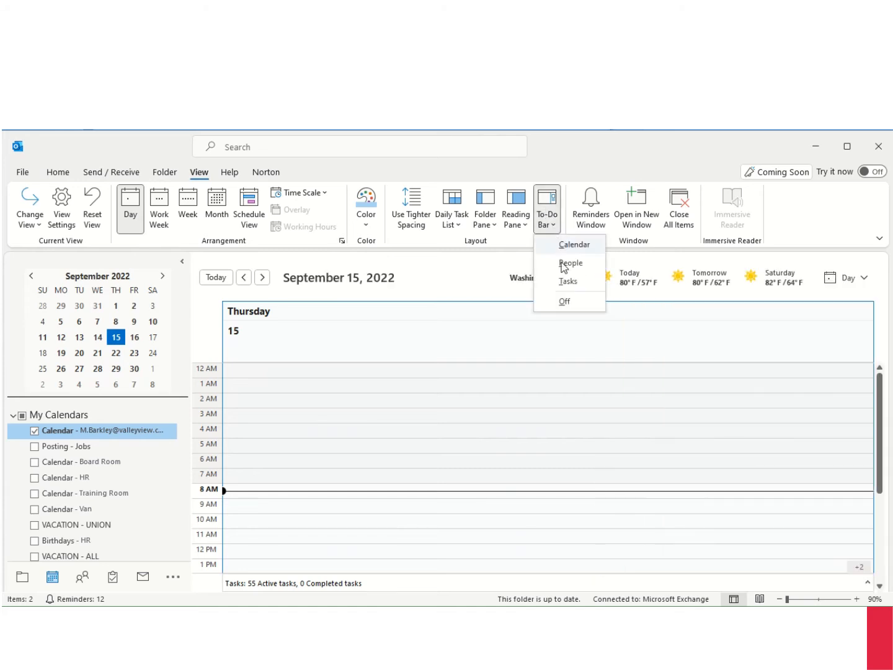
click(565, 287)
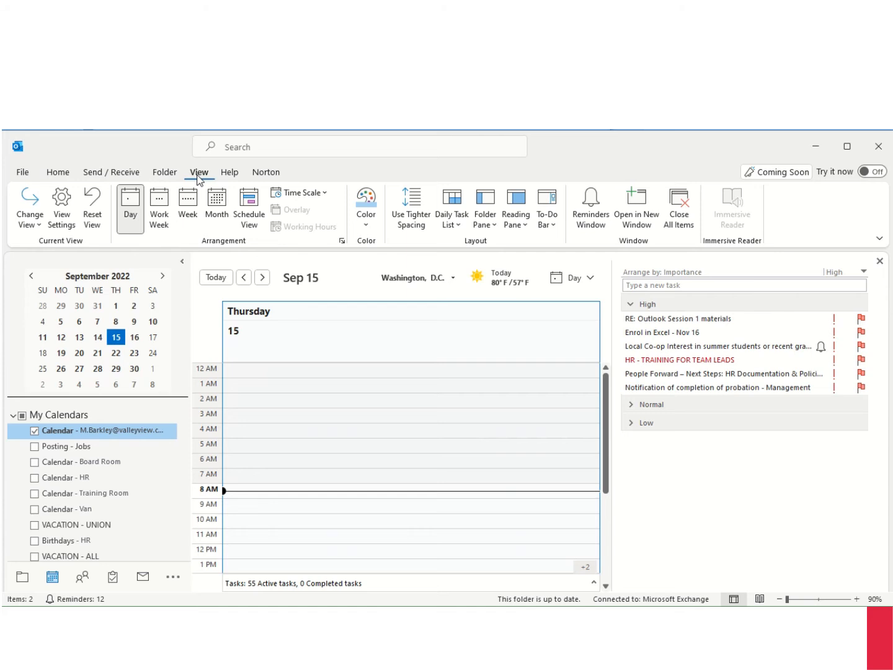
- Show the Daily Task List in Normal layout below the calendar and arrange its tasks by start date
click(456, 228)
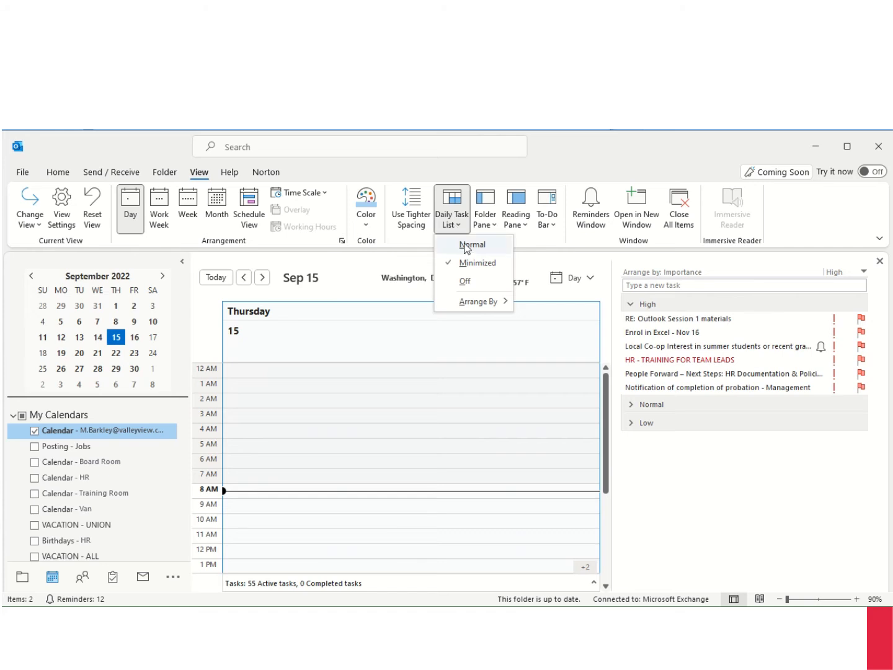
click(467, 245)
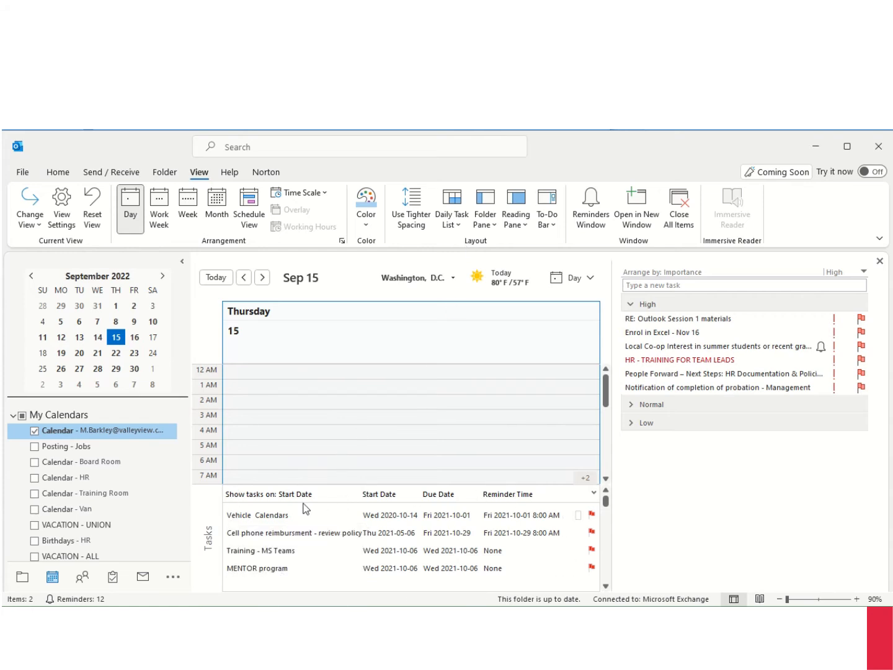
mouse_move(305, 509)
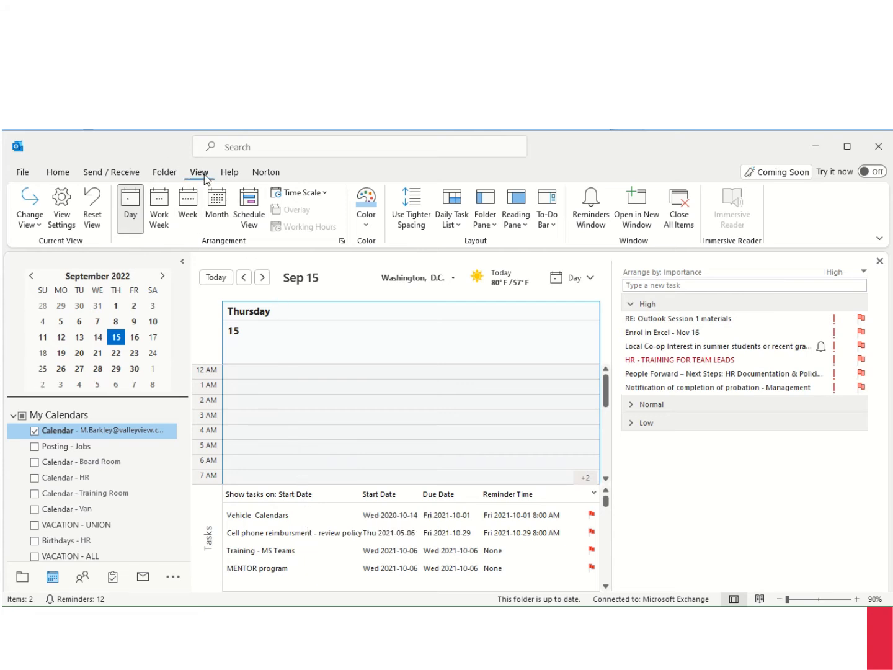
click(457, 228)
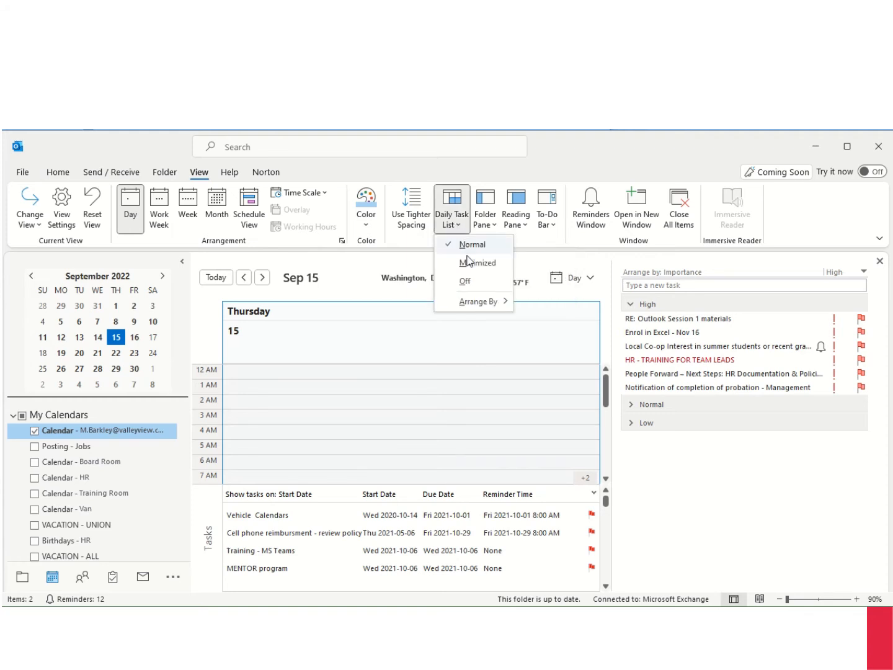
mouse_move(475, 303)
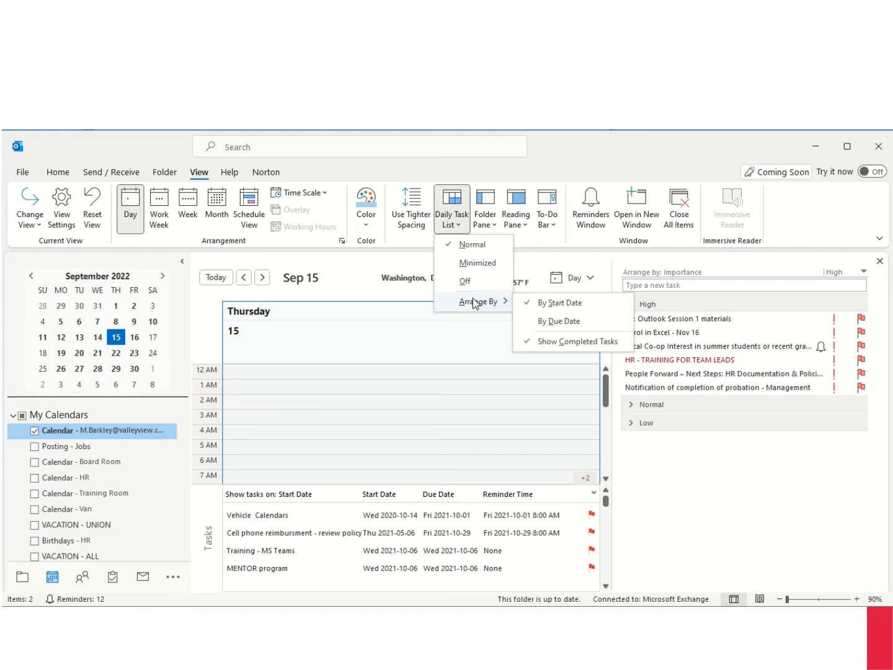
click(560, 308)
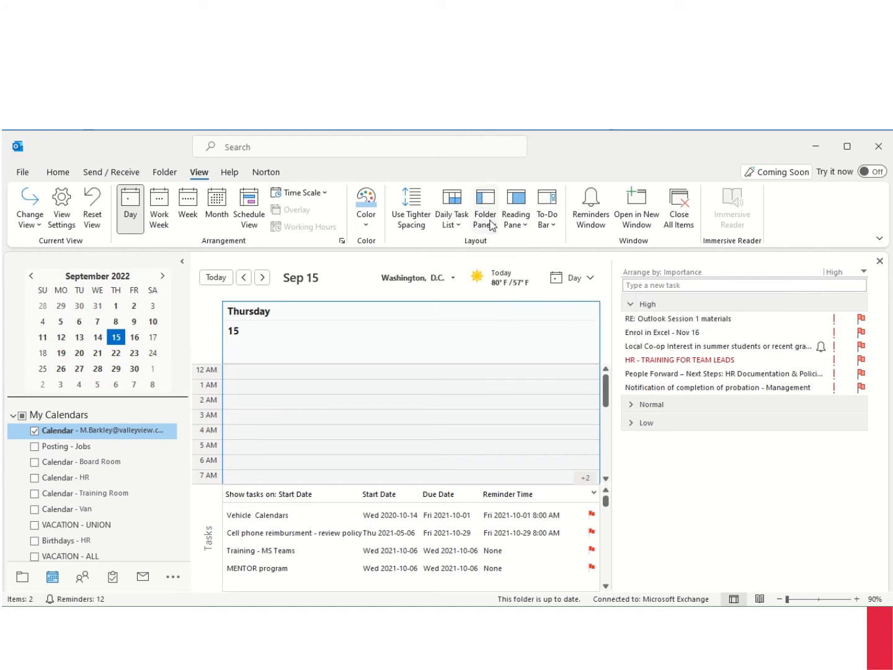
click(454, 224)
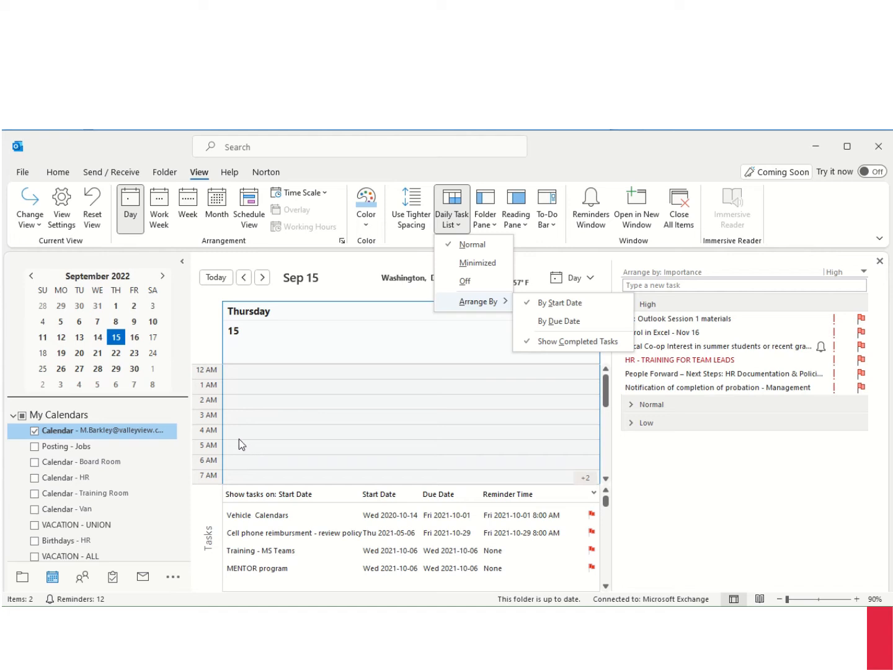
- In the advanced Outlook options, choose Calendar as the folder Outlook starts in
click(24, 174)
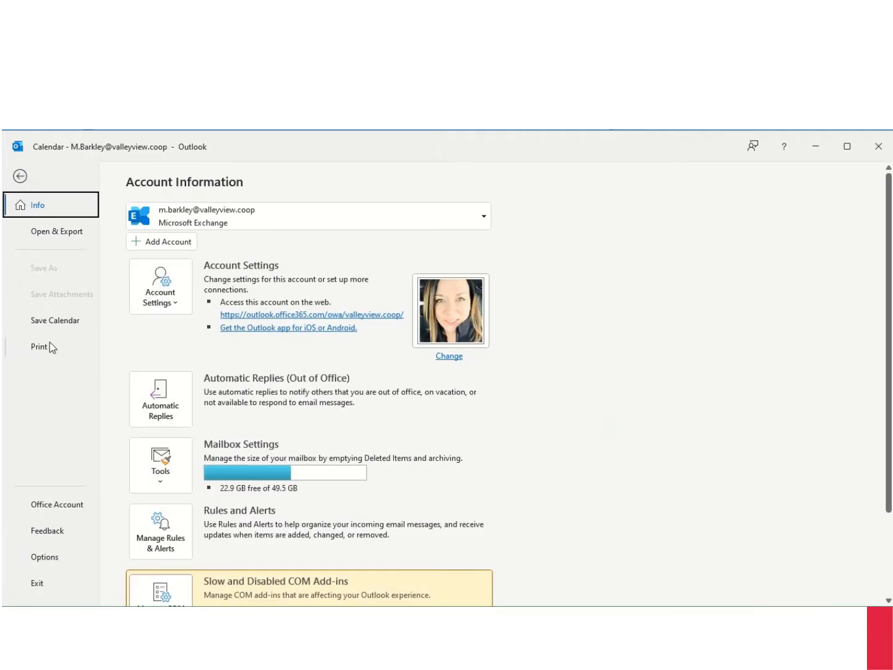
click(55, 557)
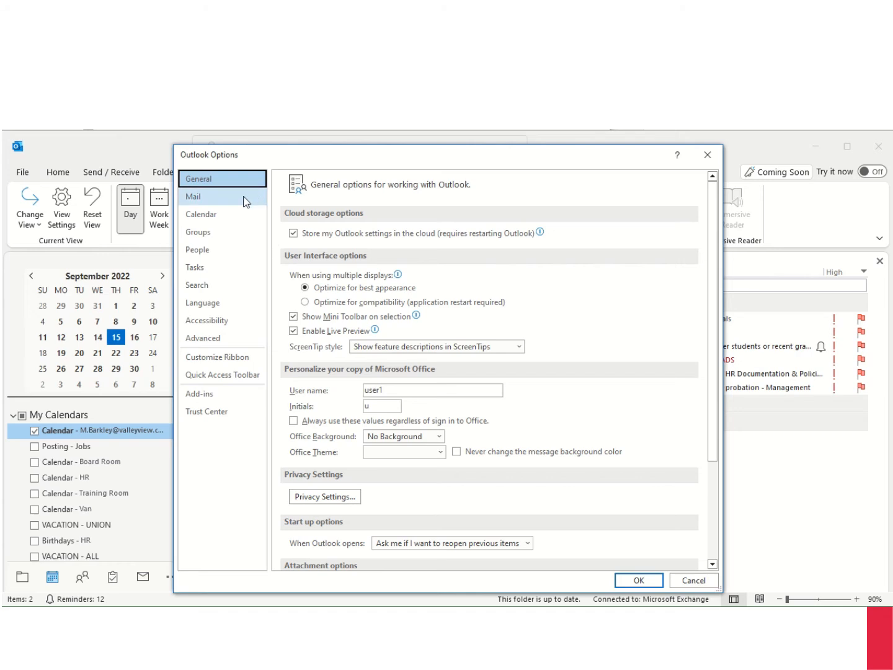
click(218, 338)
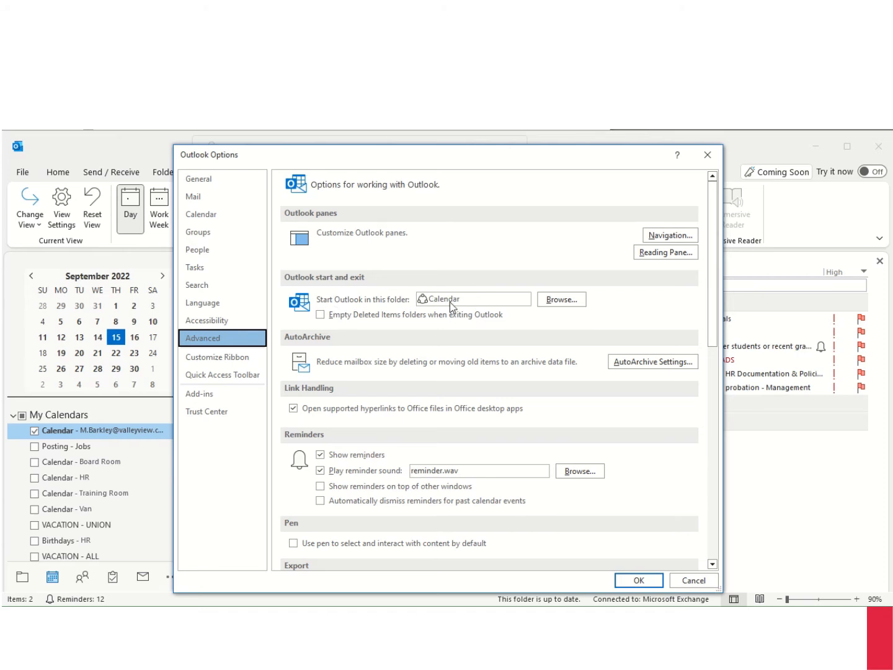
click(559, 303)
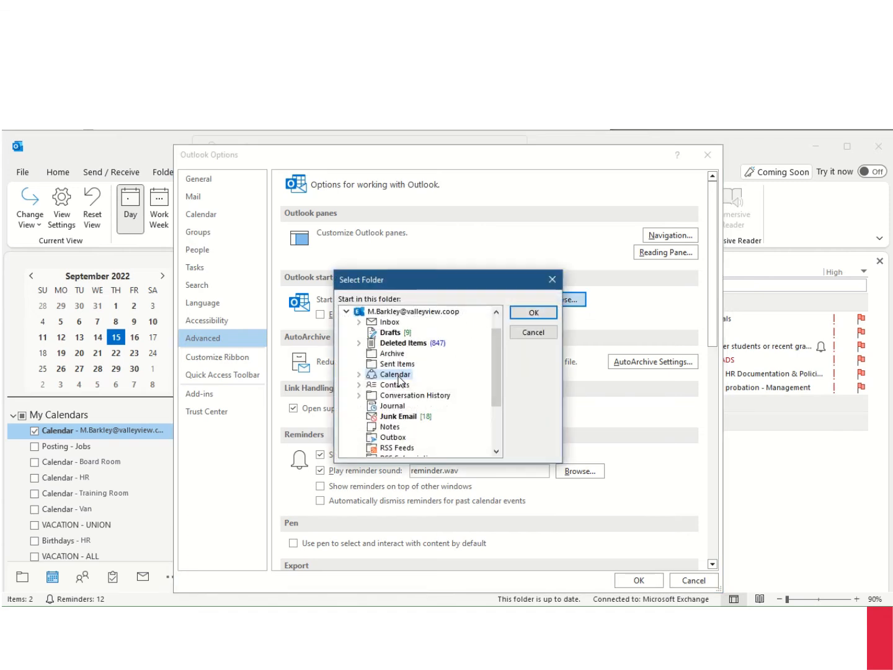
click(532, 314)
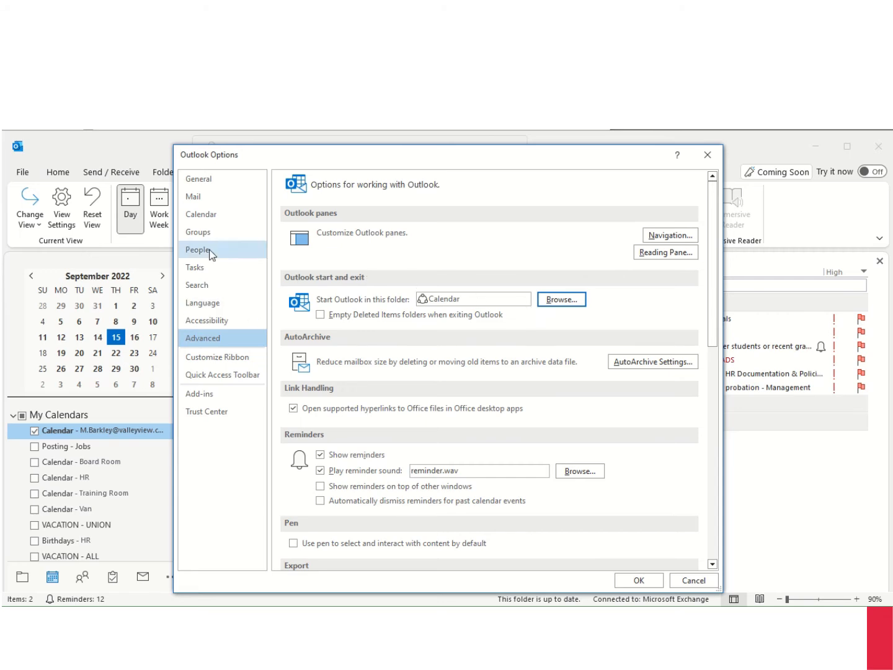
- Review the Mail and Calendar options, leaving default reminders for calendar items switched off
click(196, 203)
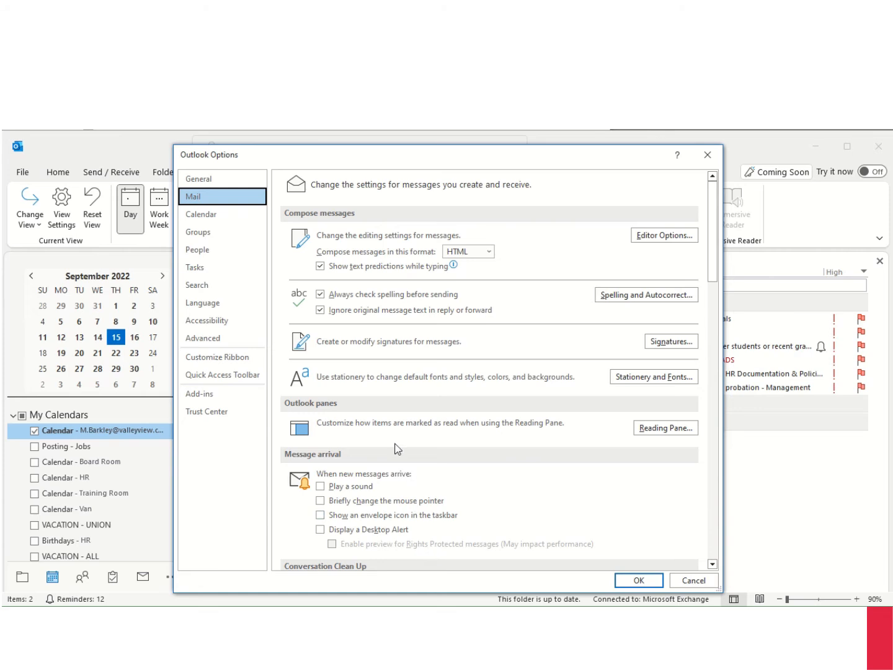
click(227, 213)
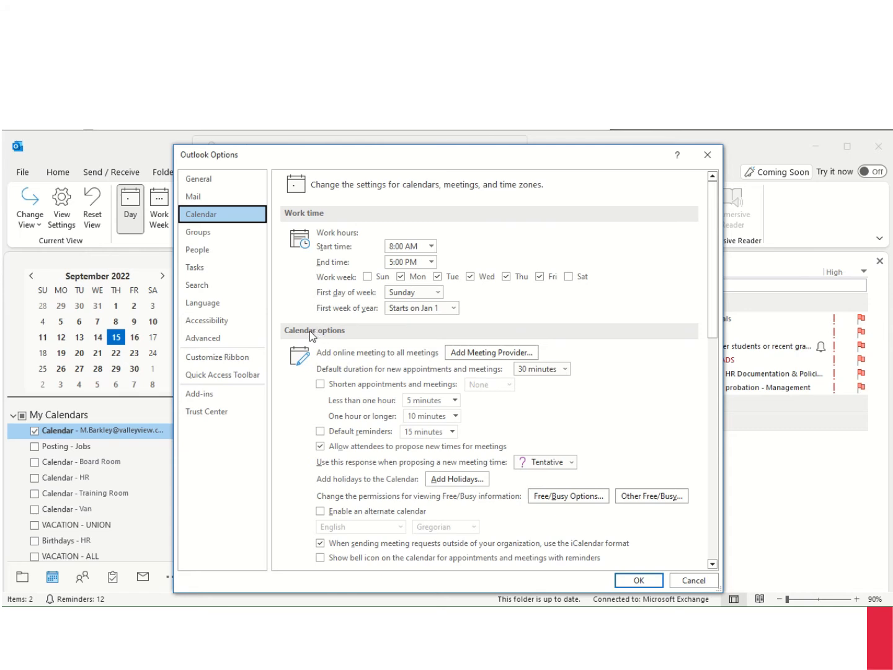
click(321, 434)
click(321, 433)
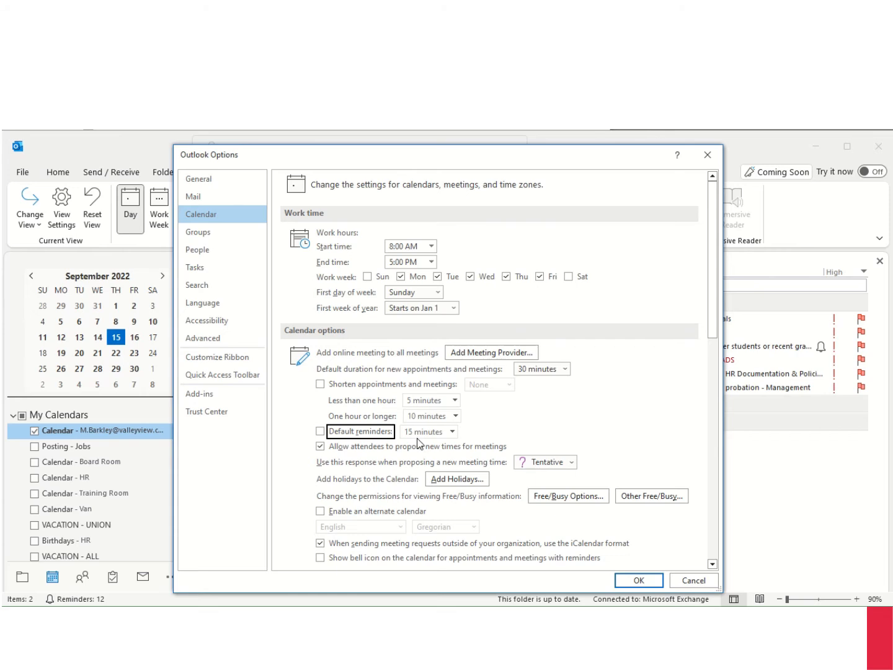
- In the Tasks options, leave reminders on tasks with due dates switched off and save the Outlook options
click(242, 267)
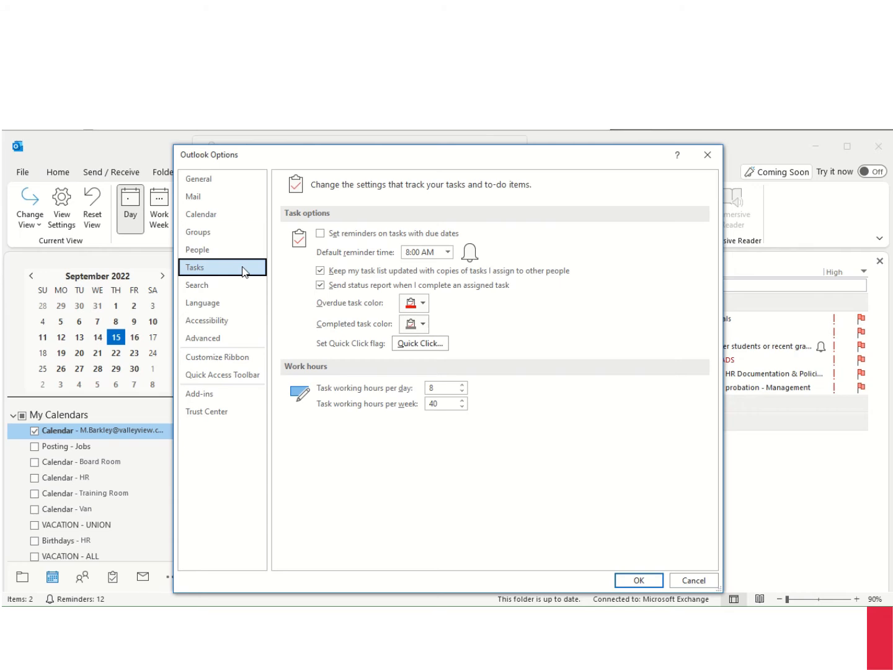
click(321, 234)
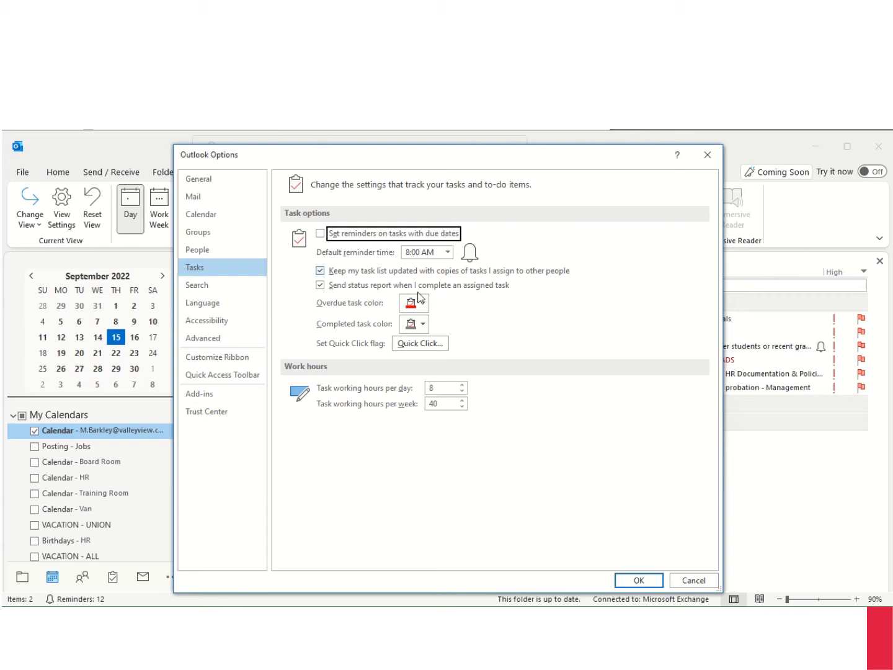
click(640, 581)
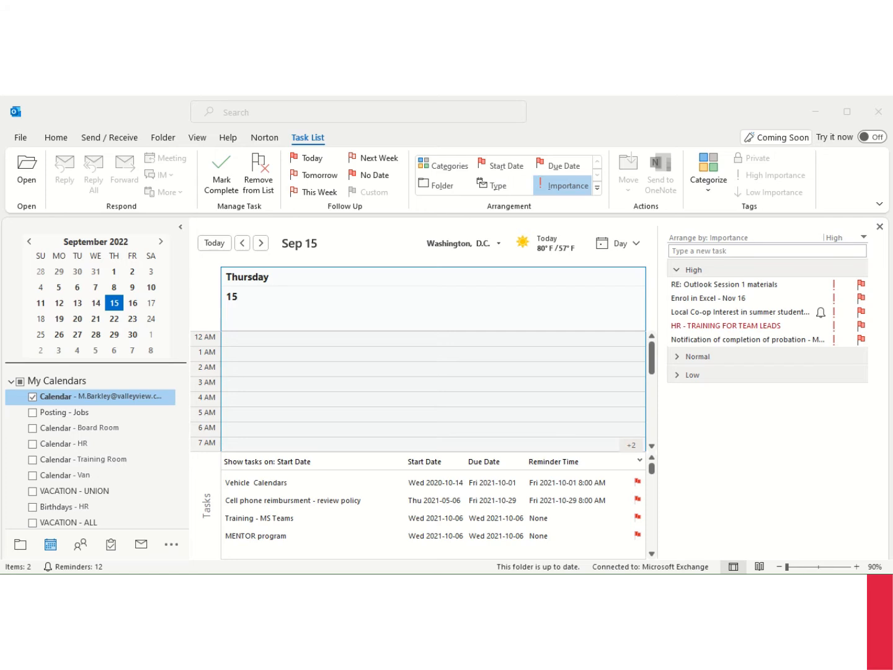
- Switch to the Tasks To-Do List and collapse the Normal and Low priority groups
click(112, 547)
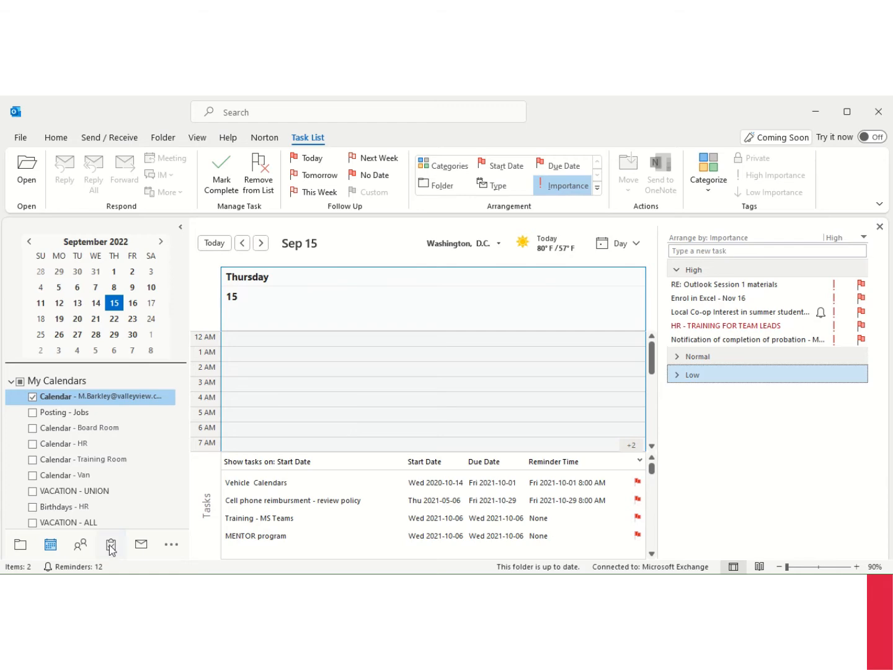
click(111, 546)
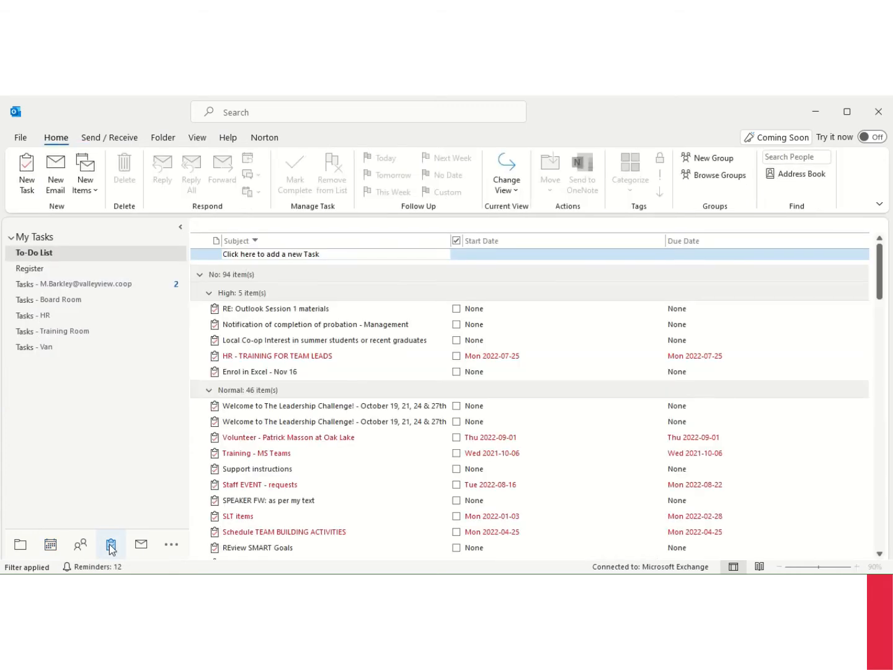
click(209, 390)
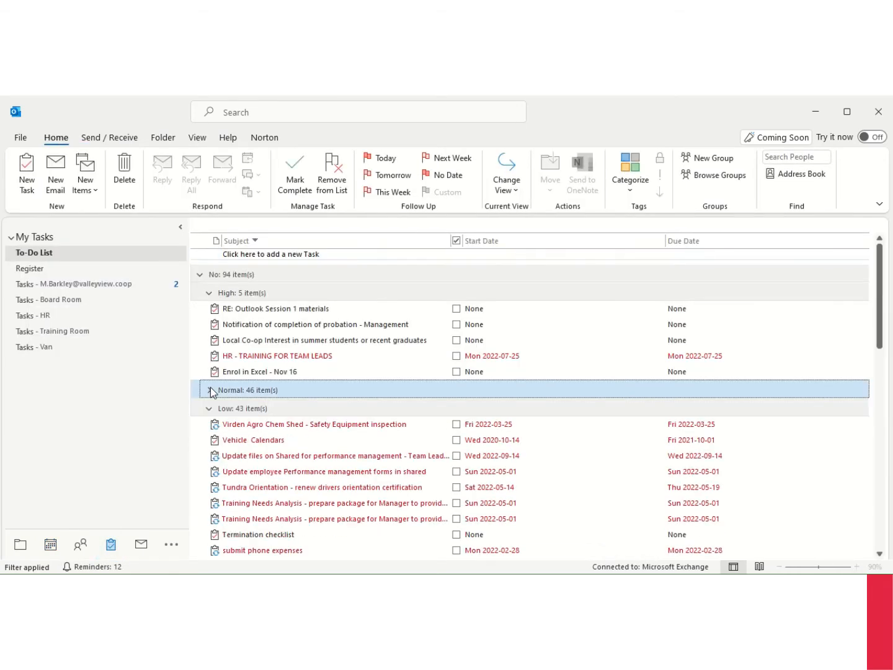
click(209, 408)
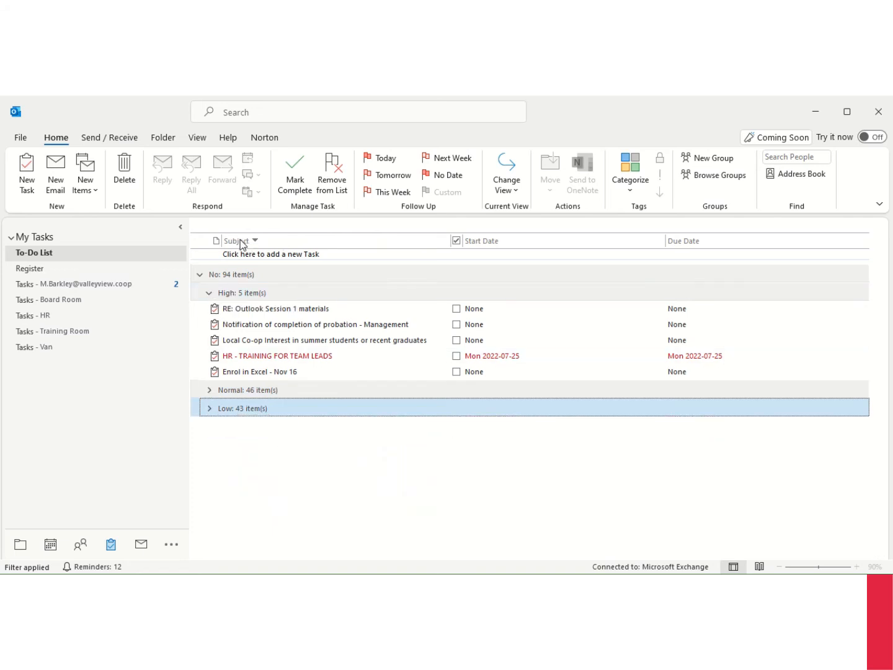
- Open the column selection in the To-Do List's view settings and list All Task fields as available columns
right_click(273, 248)
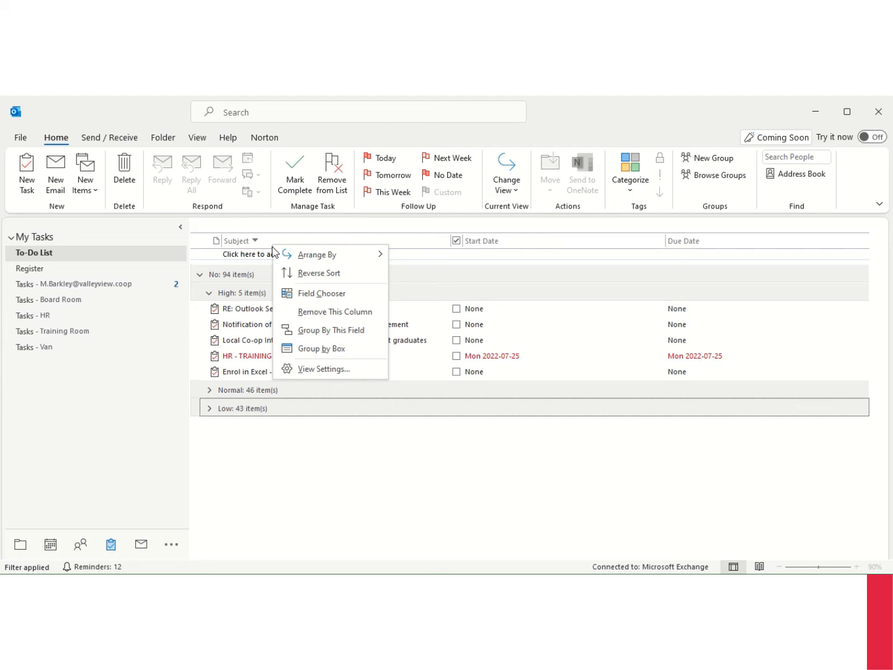
click(331, 371)
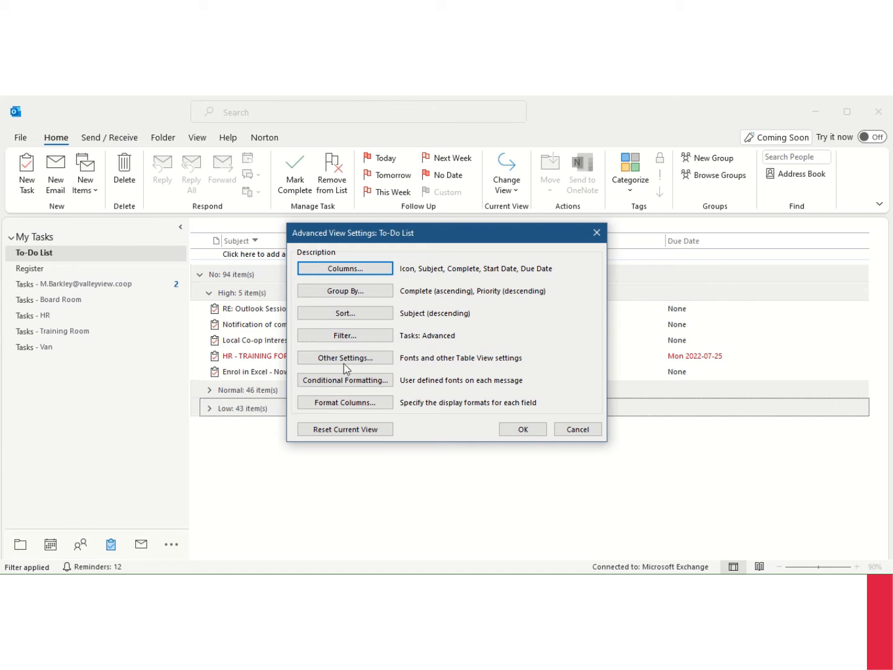
click(367, 270)
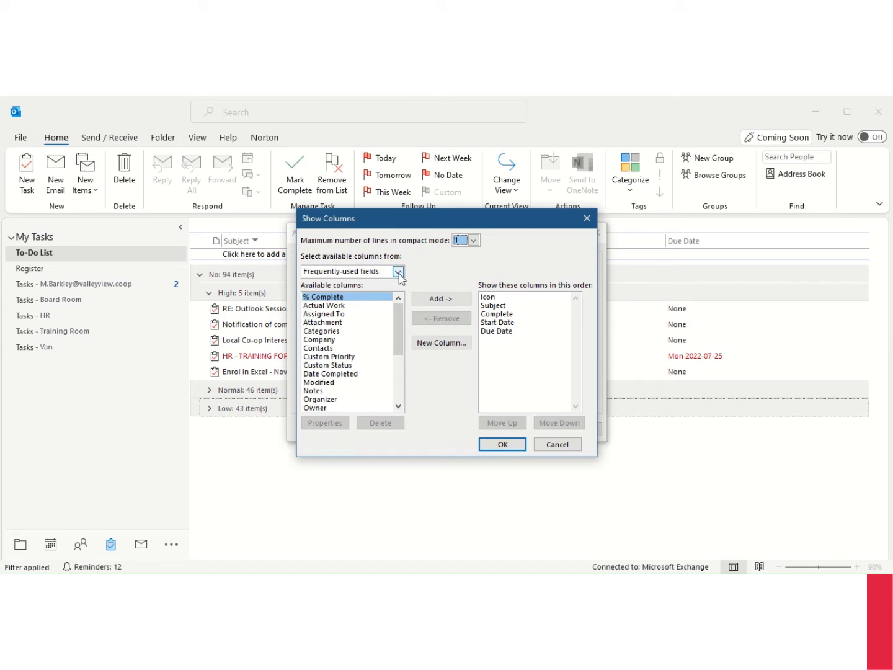
click(398, 273)
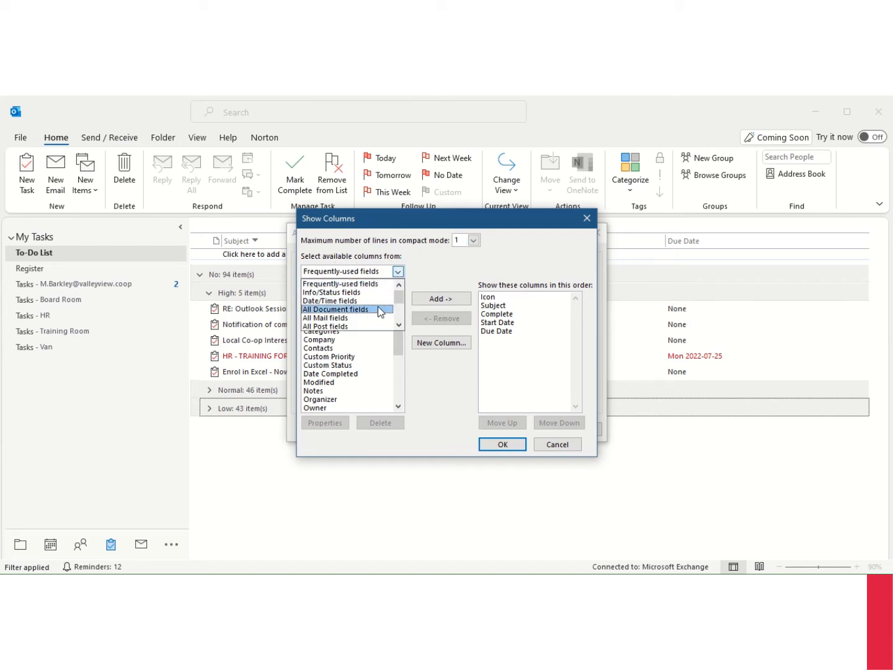
scroll(378, 326, down, 1)
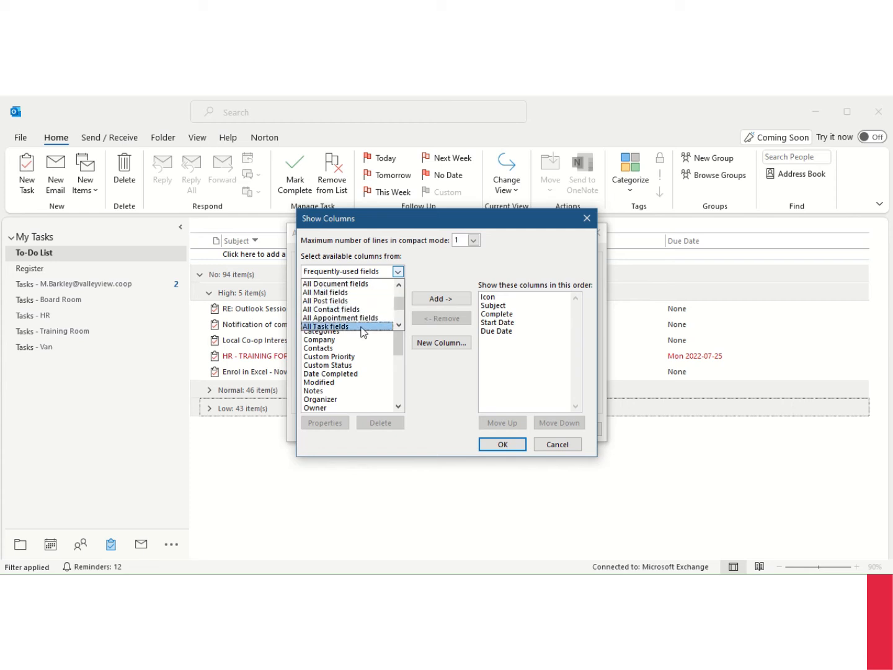
click(363, 327)
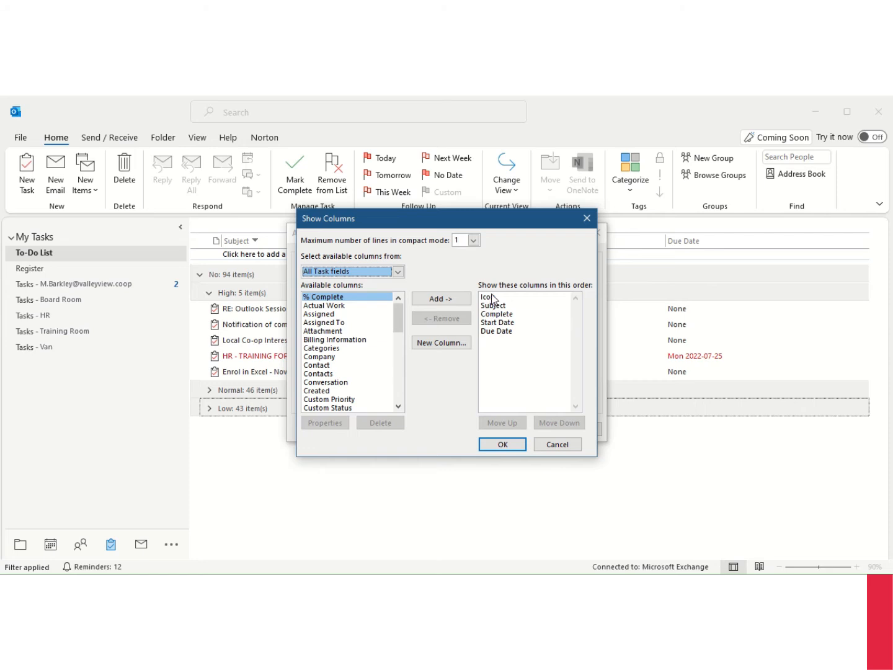
- Remove Icon, Subject, Complete, Start Date and Due Date from the columns shown in the To-Do List
click(491, 299)
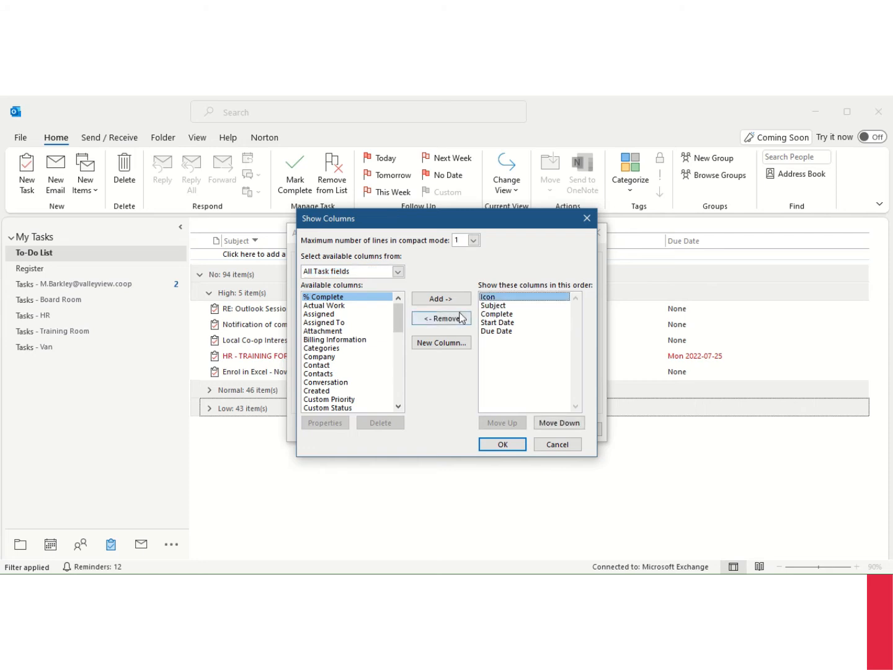
click(466, 320)
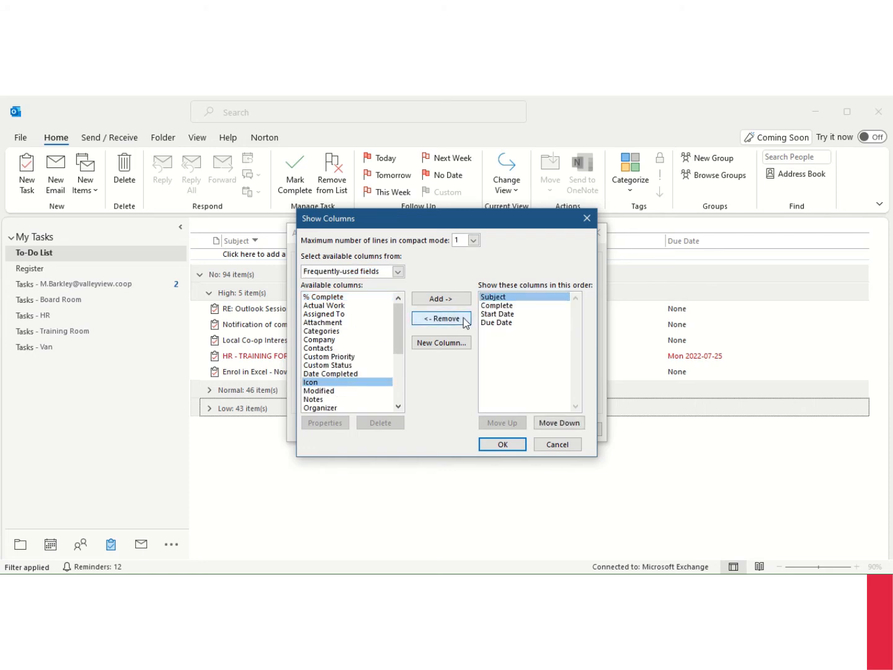
click(465, 320)
click(465, 321)
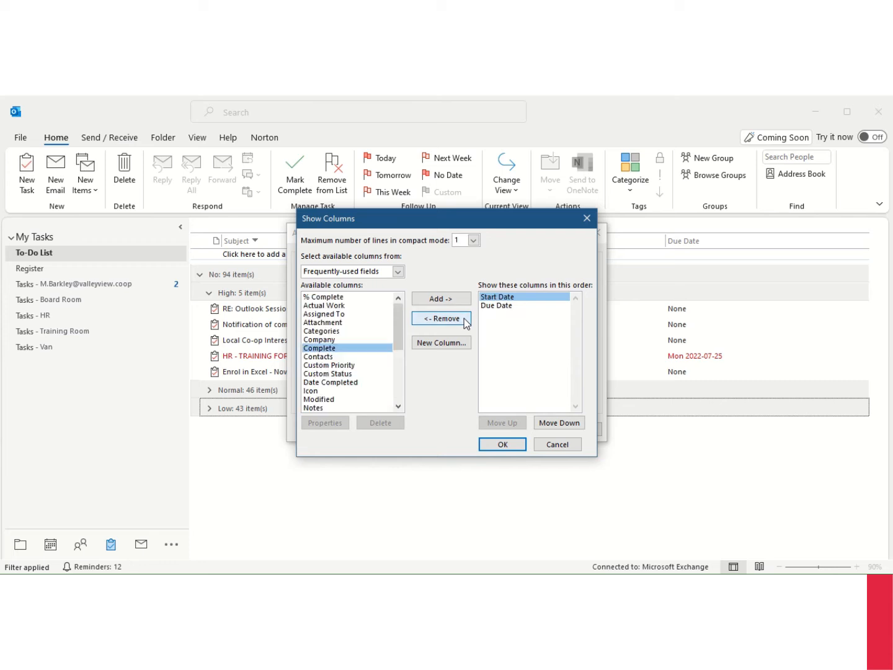
click(464, 319)
click(464, 319)
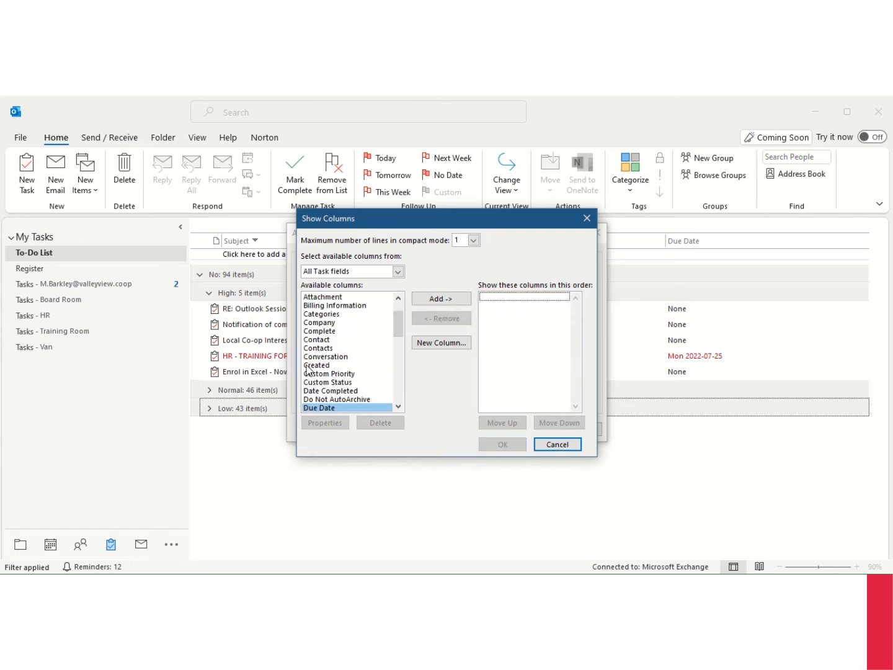
- Add Icon and Subject from All Task fields as the first two columns shown in the To-Do List
scroll(333, 376, up, 2)
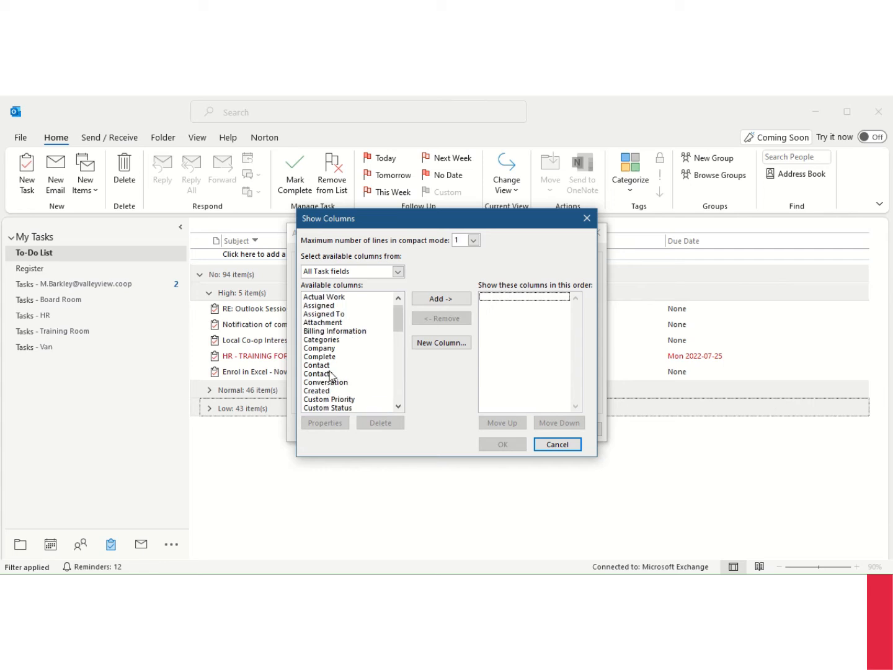
scroll(322, 371, down, 2)
scroll(322, 371, down, 1)
click(323, 374)
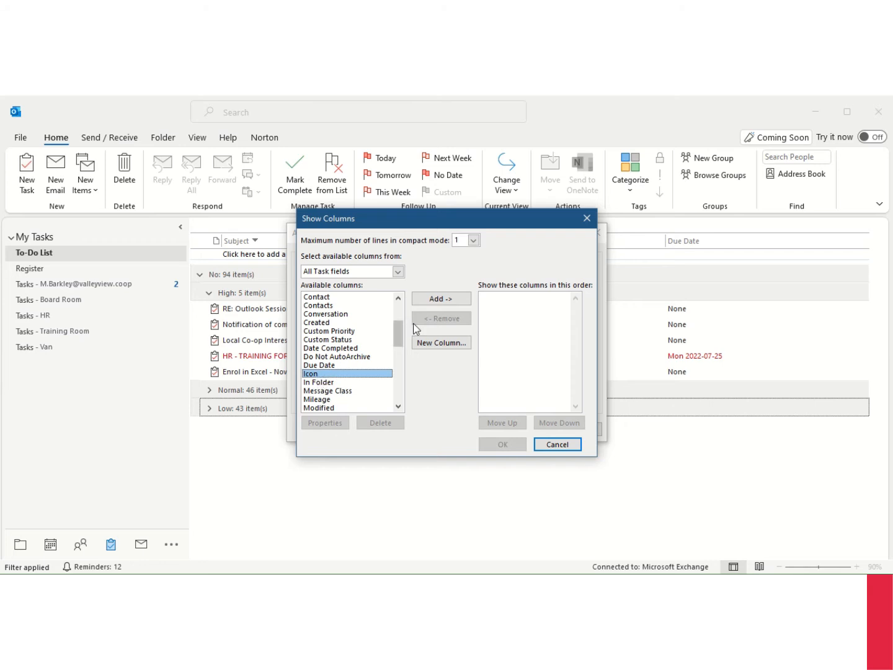
click(434, 299)
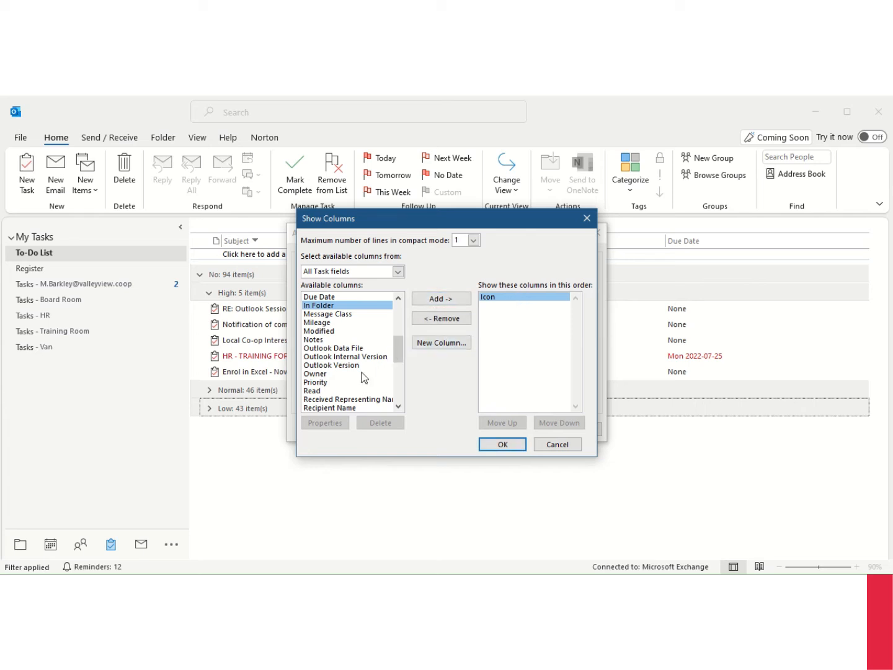
scroll(359, 372, down, 6)
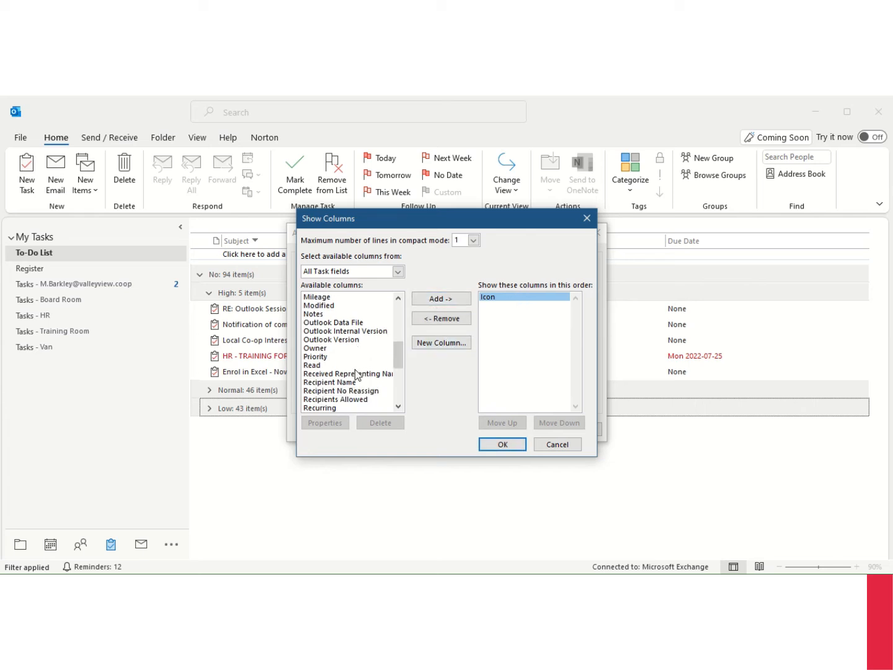
scroll(328, 402, down, 1)
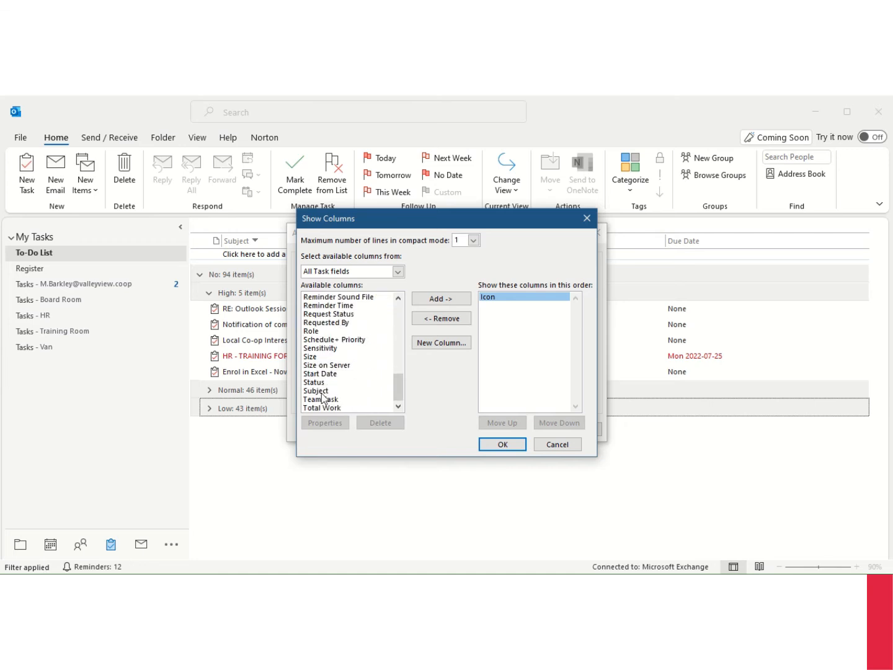
click(323, 391)
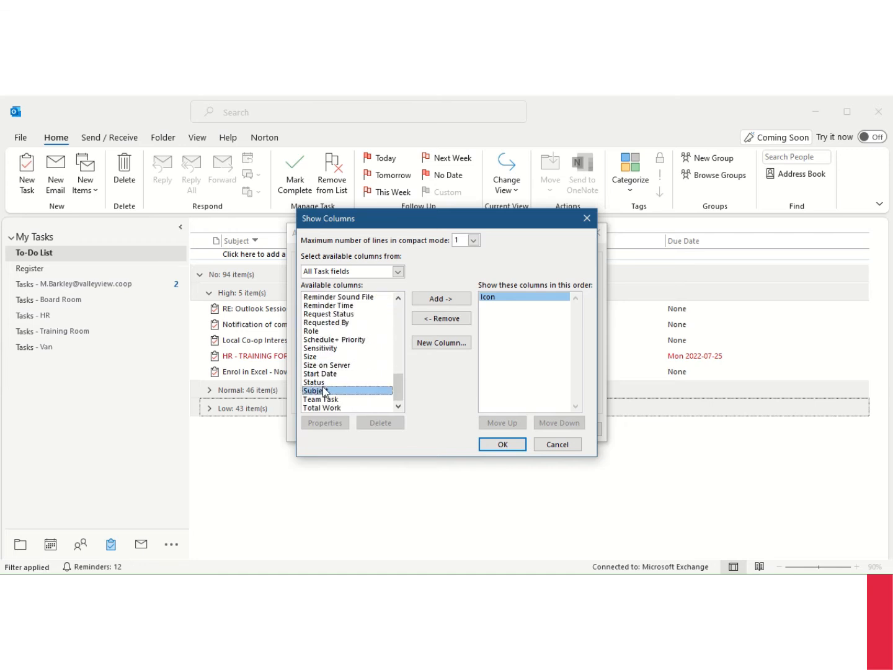
click(449, 301)
- Add the Complete and Start Date fields to the shown columns, placed after Subject
scroll(345, 356, up, 20)
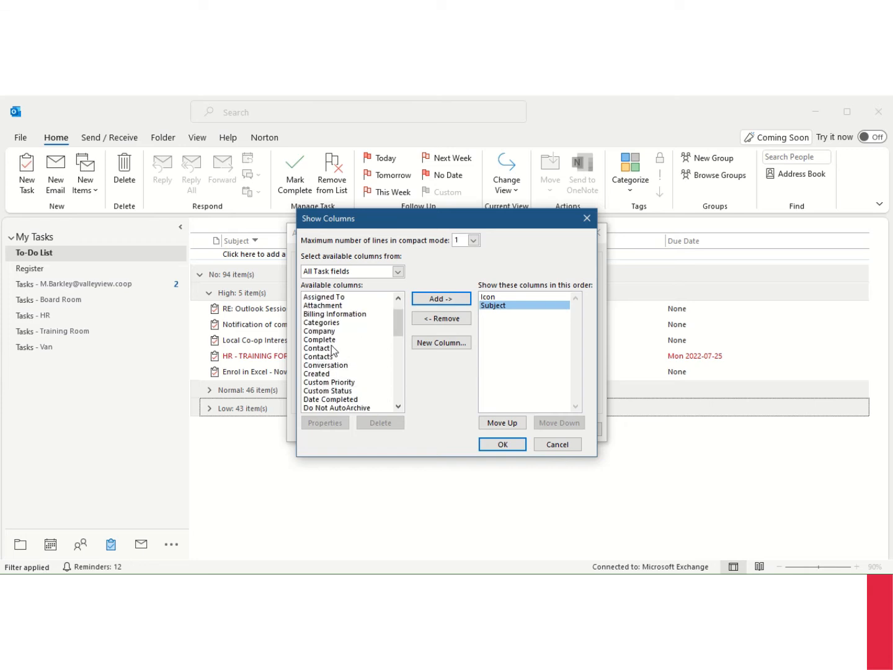
click(333, 348)
click(333, 340)
click(441, 300)
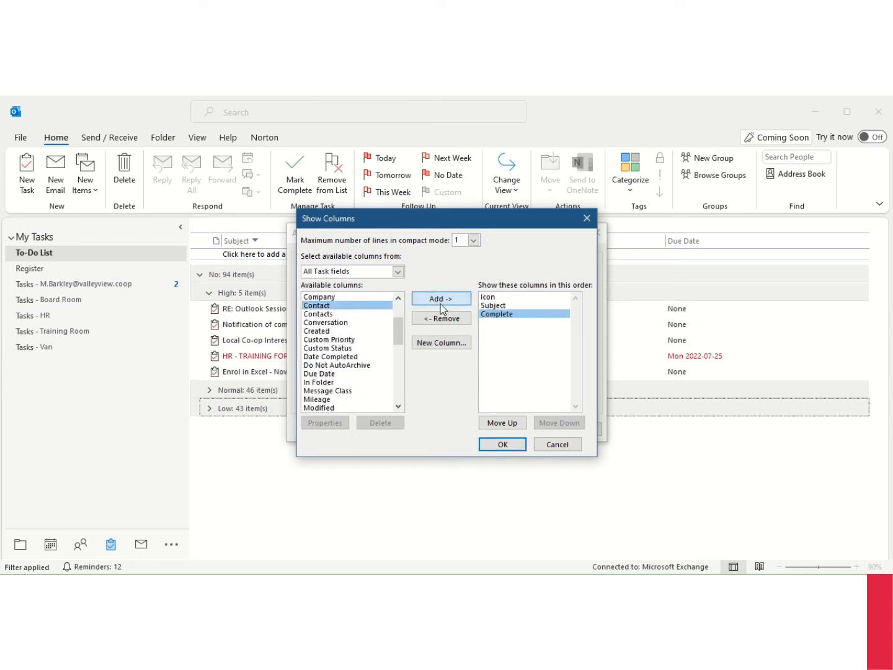
scroll(331, 409, down, 9)
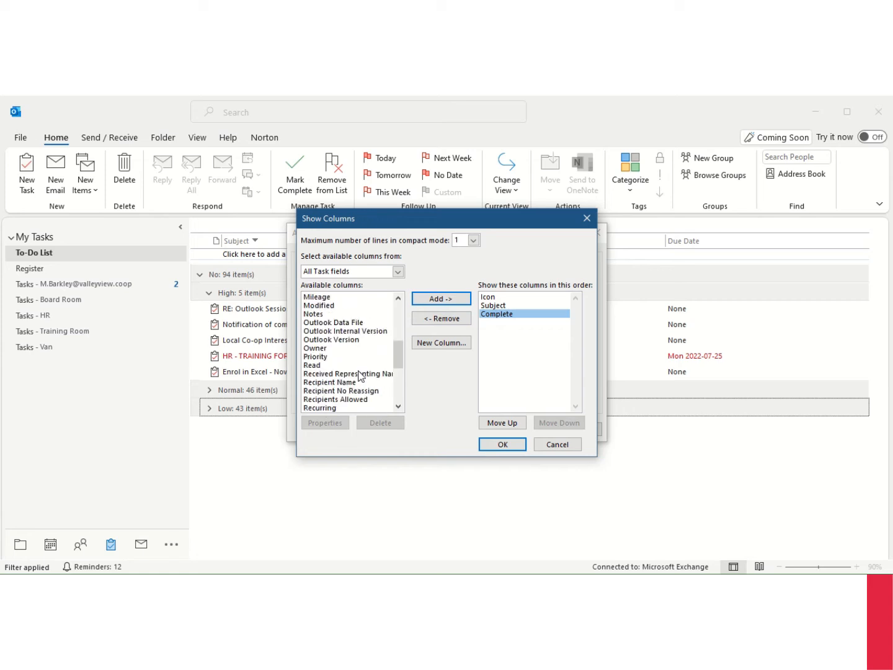
click(336, 390)
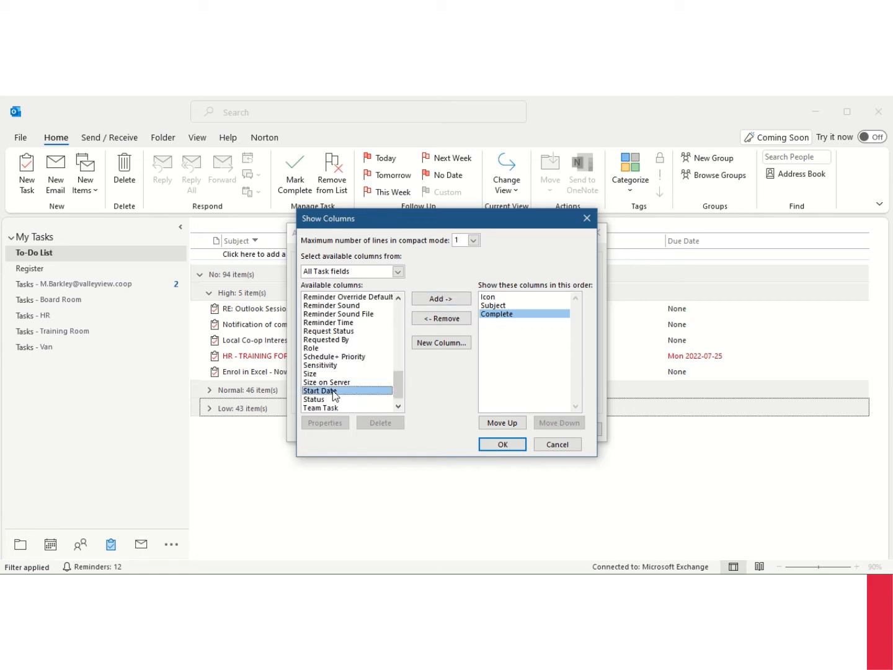
click(428, 299)
- Add Due Date as the last shown column and accept the column selection
scroll(340, 365, up, 6)
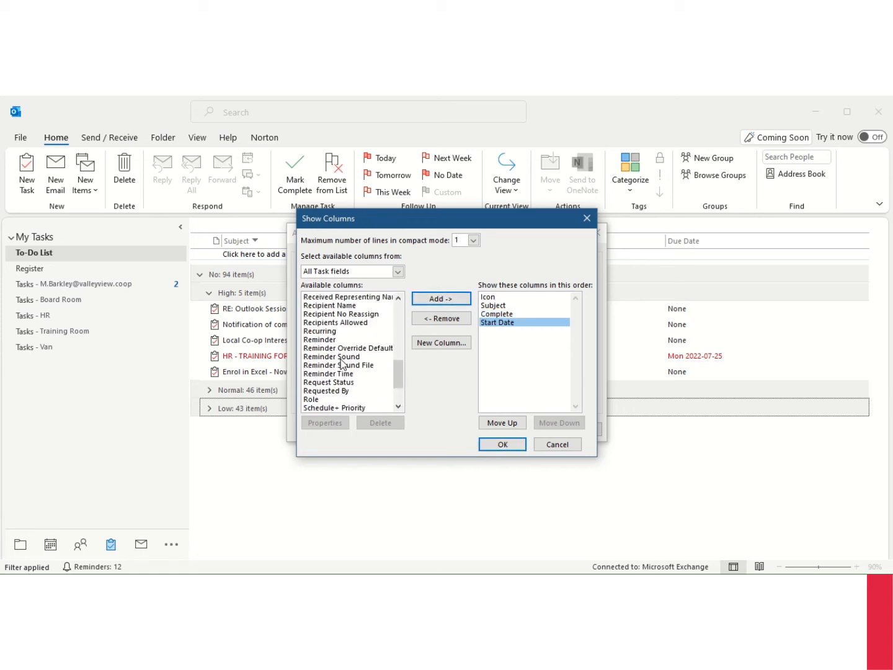
scroll(342, 361, up, 5)
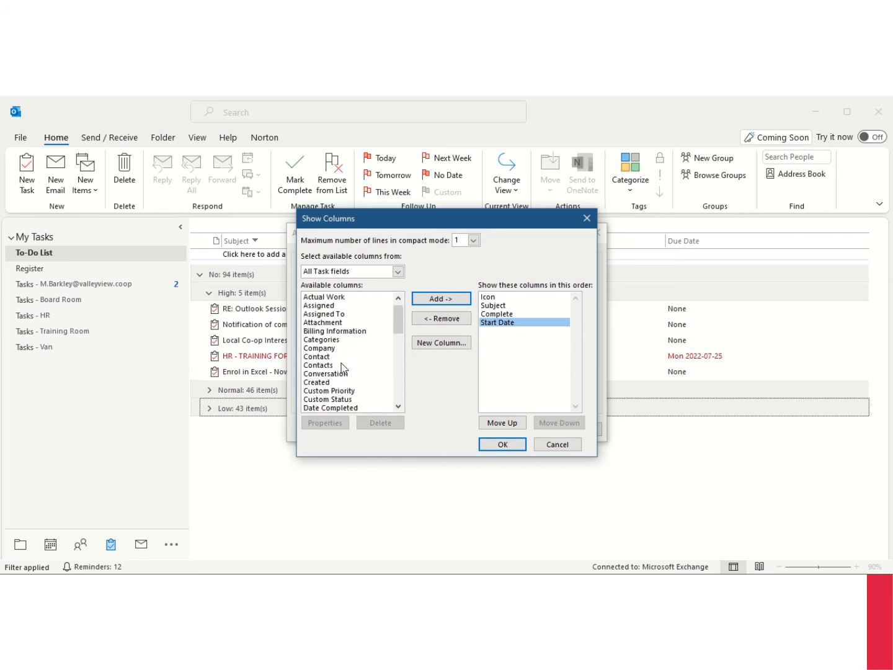
scroll(340, 372, down, 1)
click(335, 399)
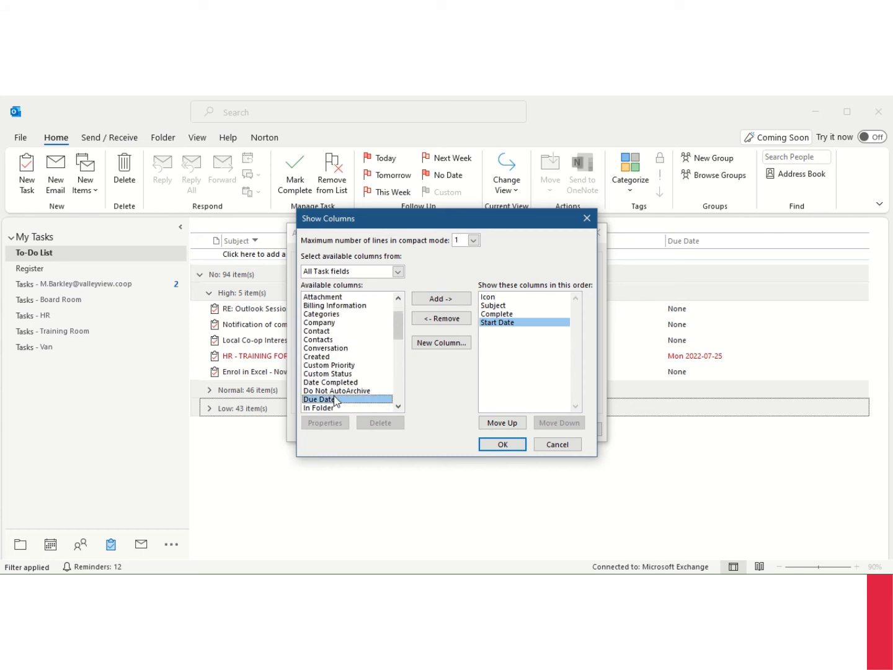
click(441, 300)
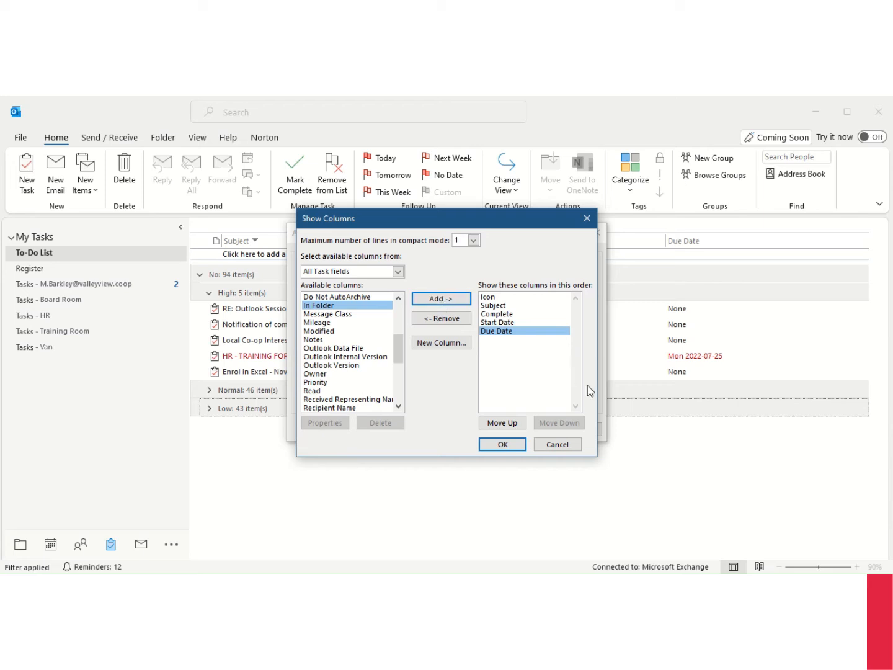
click(503, 445)
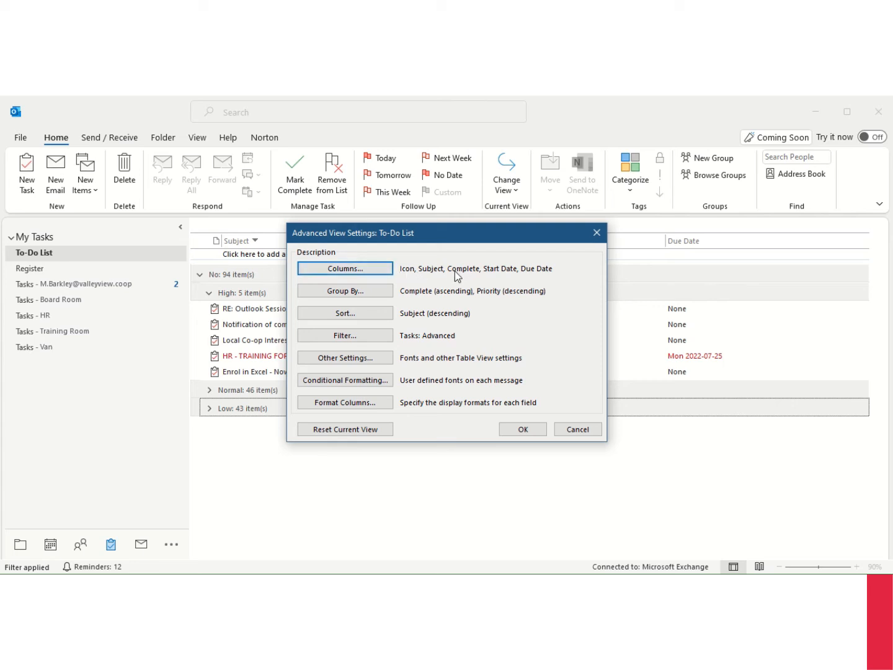
- Group the To-Do List items by Complete in ascending order, then by Priority in descending order
click(374, 292)
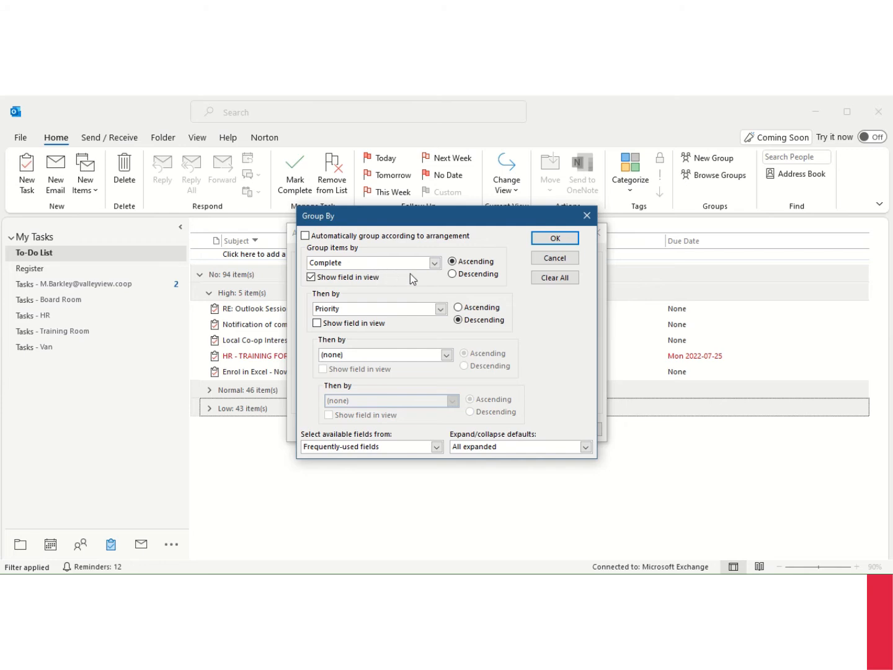
click(435, 264)
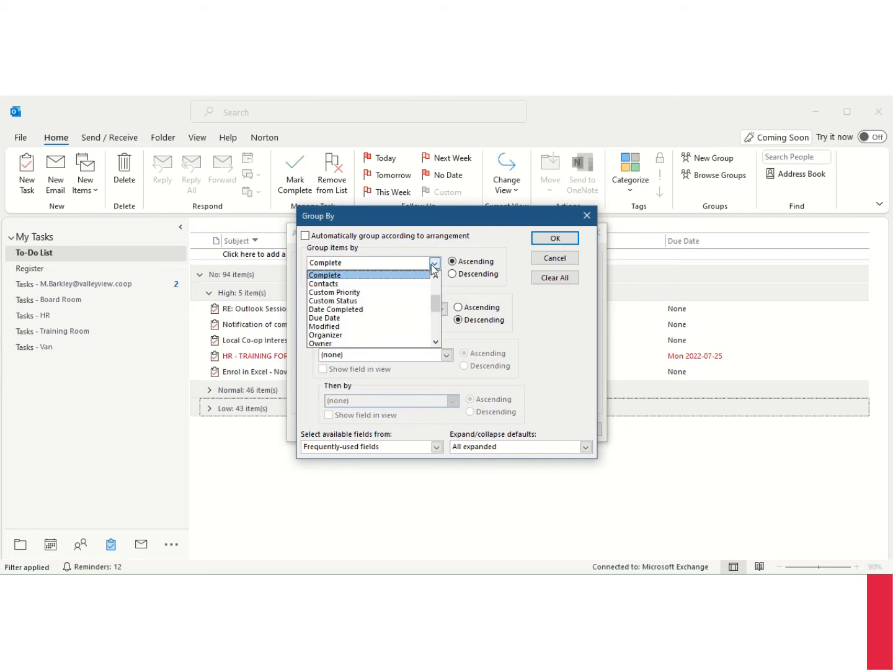
click(392, 274)
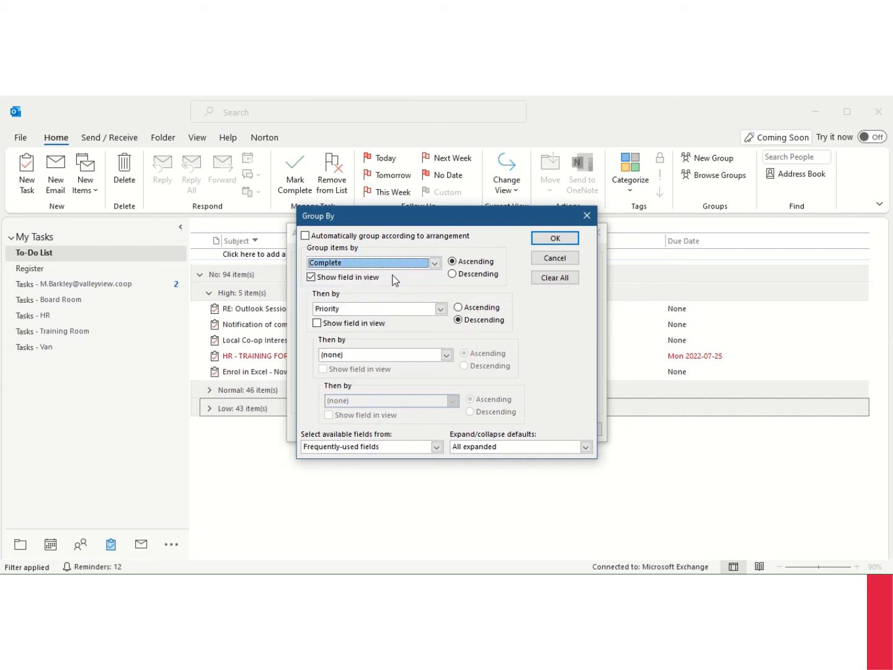
click(454, 263)
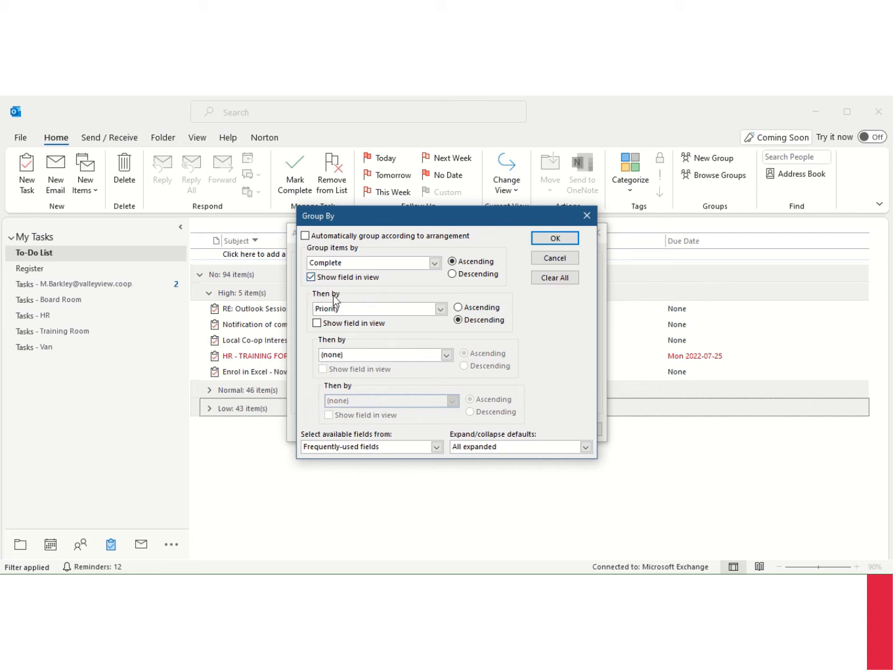
click(440, 310)
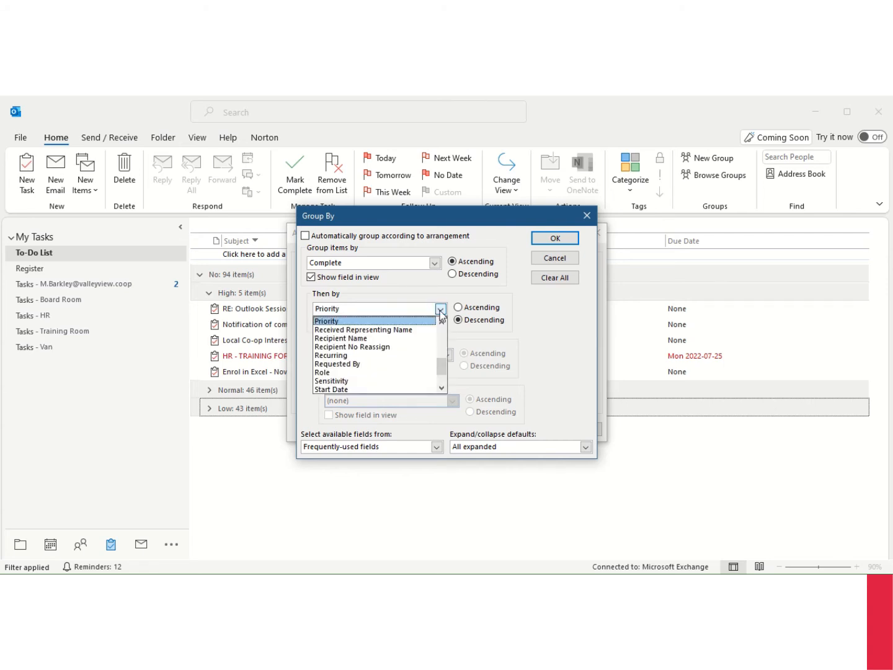
click(375, 323)
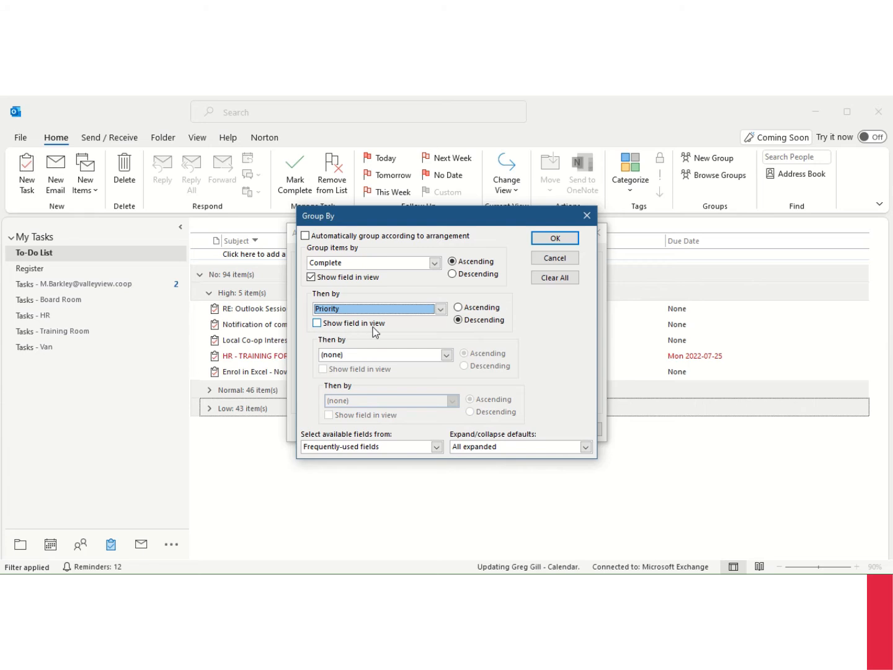
click(550, 239)
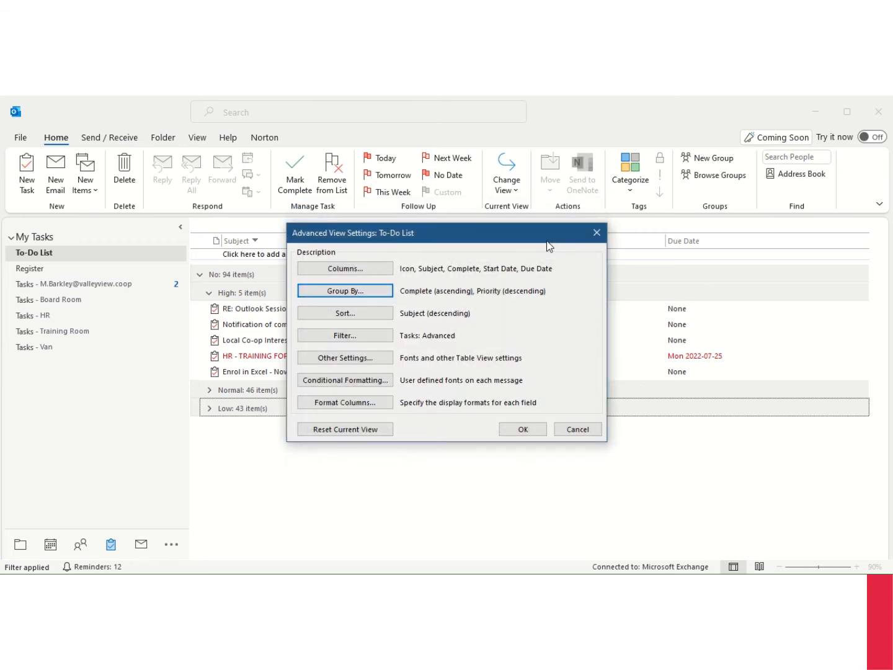
- Sort the To-Do List items by Subject in ascending order
click(339, 316)
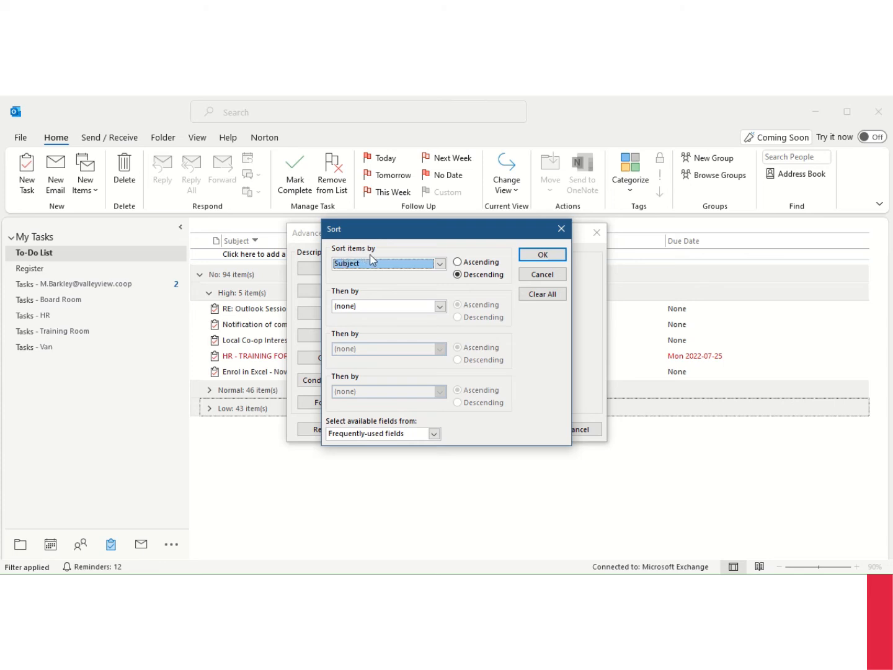
click(439, 264)
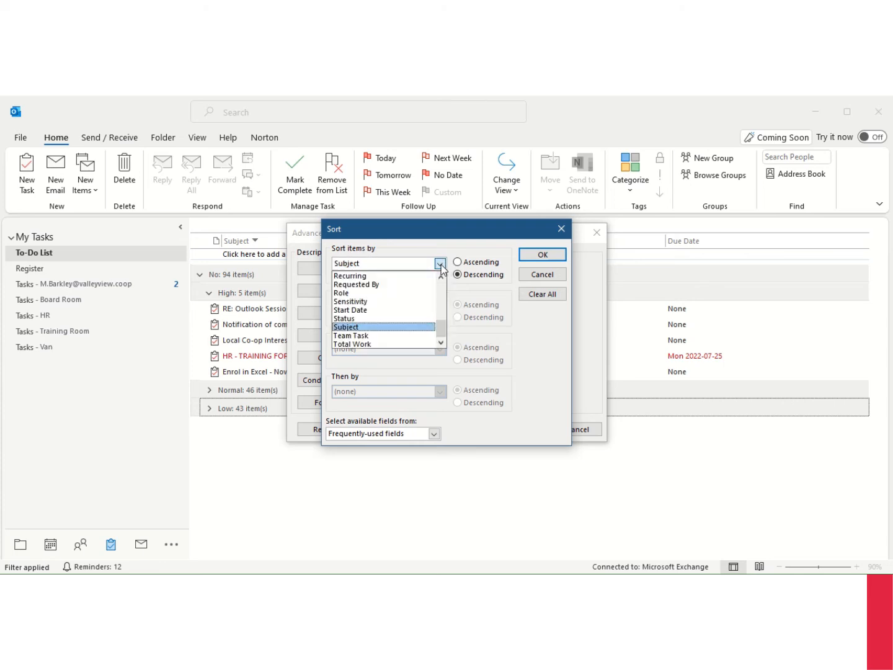
click(408, 327)
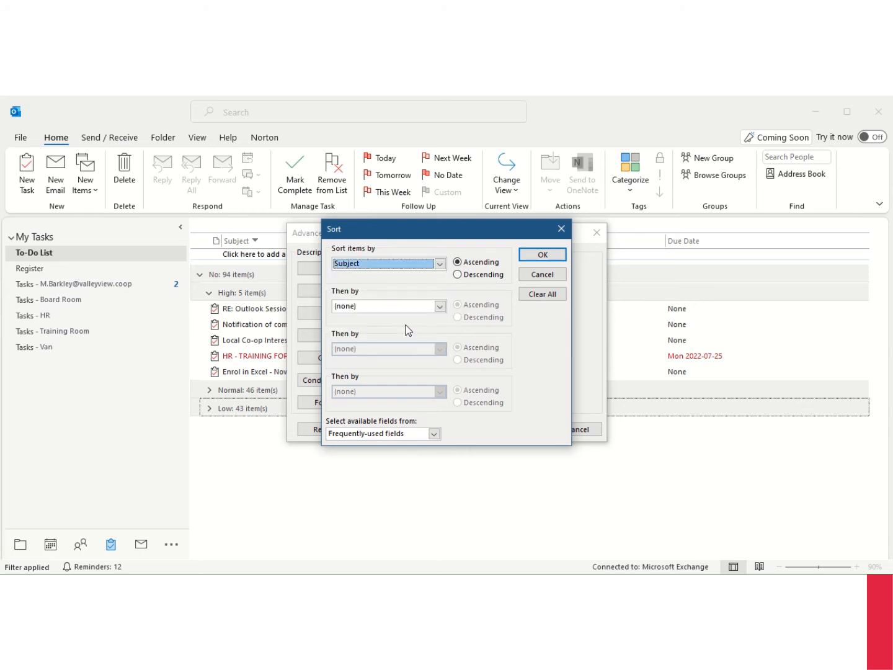
click(458, 264)
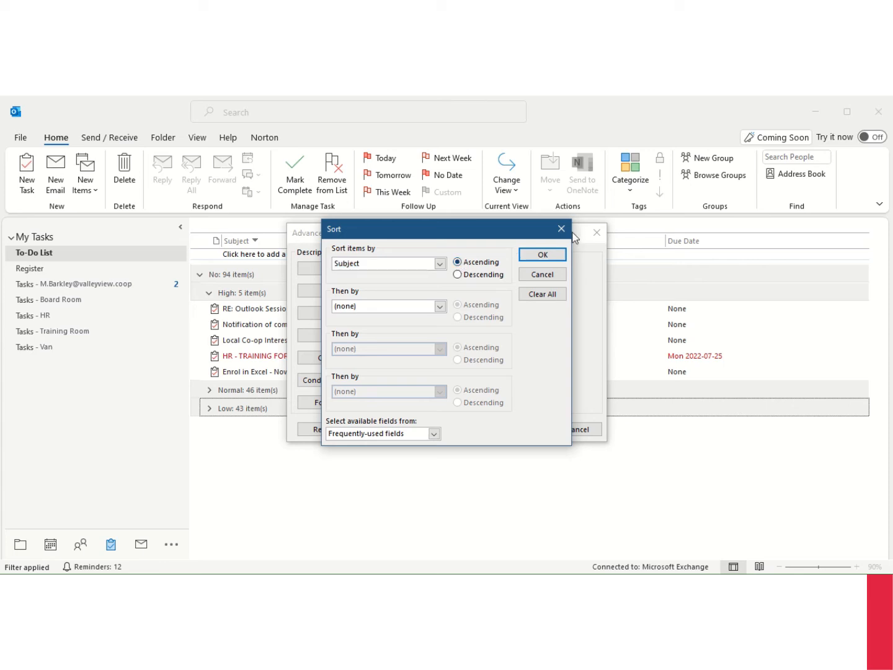
click(542, 254)
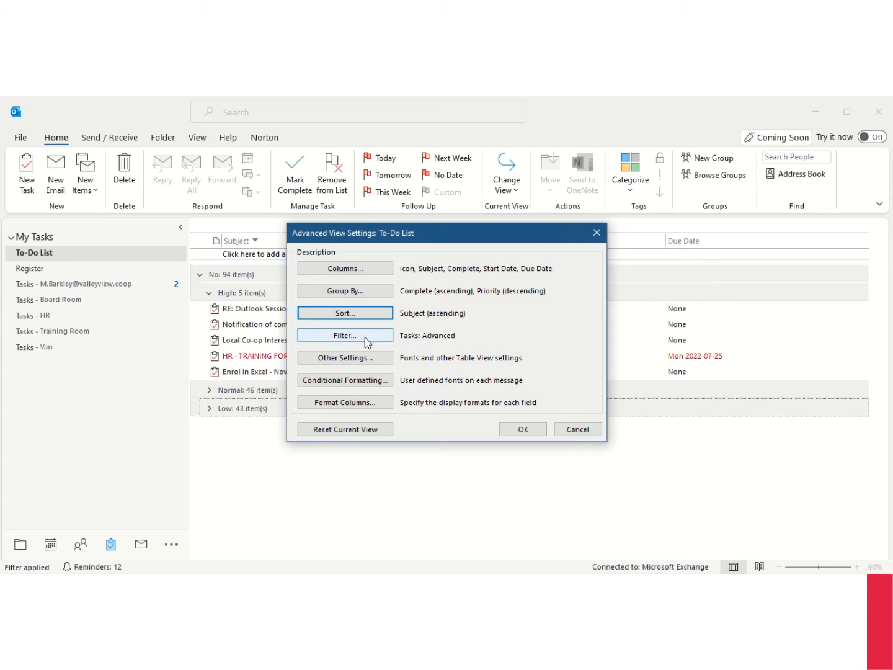
- Define an advanced filter criterion on the task field Date Completed with the condition Today
click(365, 337)
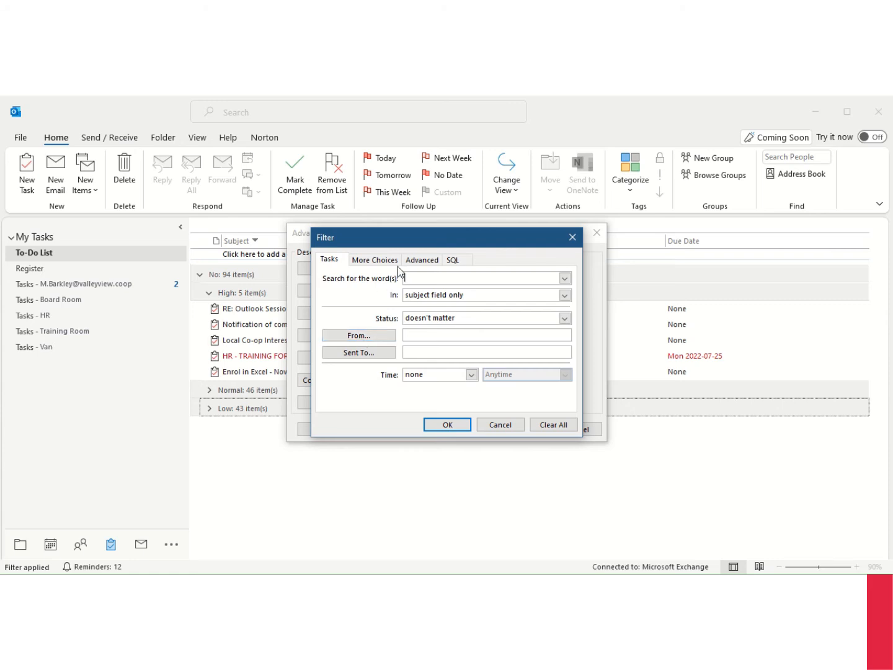
click(425, 263)
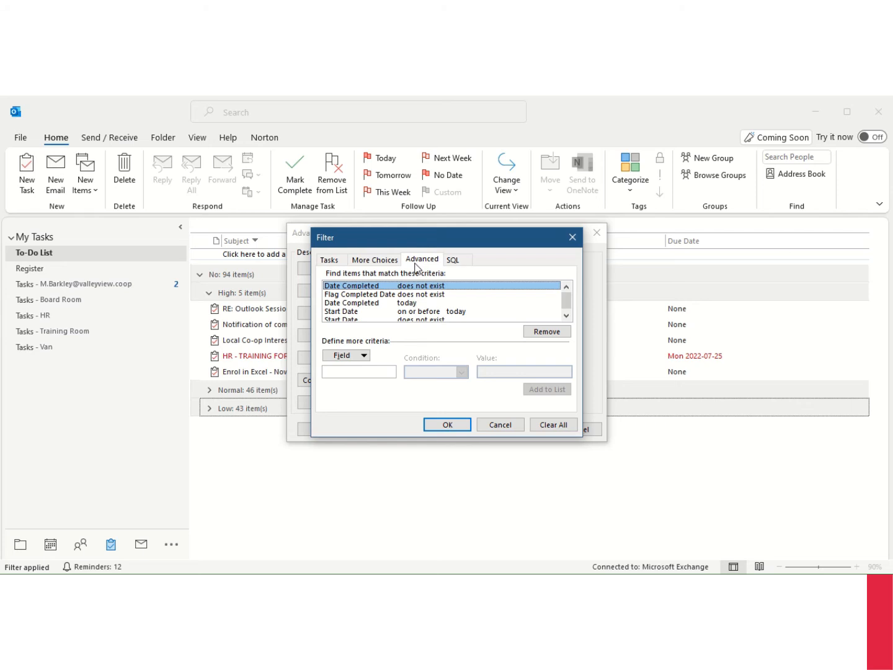
click(364, 355)
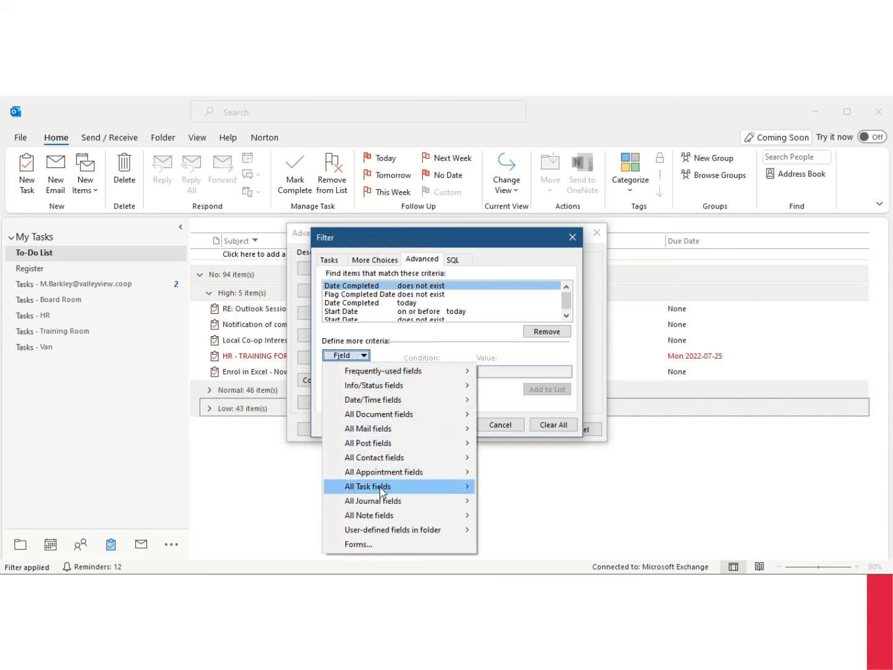
mouse_move(380, 487)
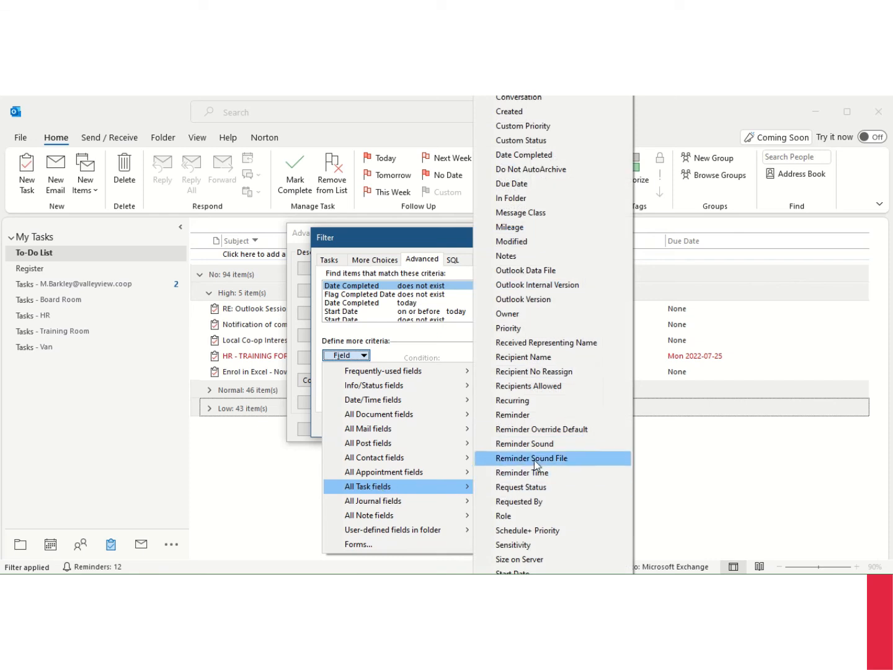
click(528, 160)
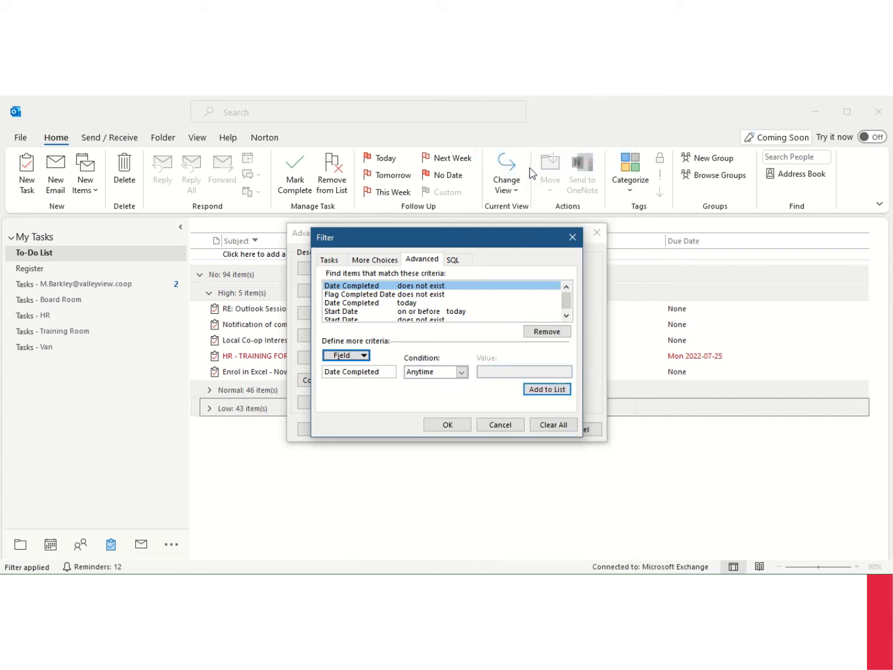
click(461, 373)
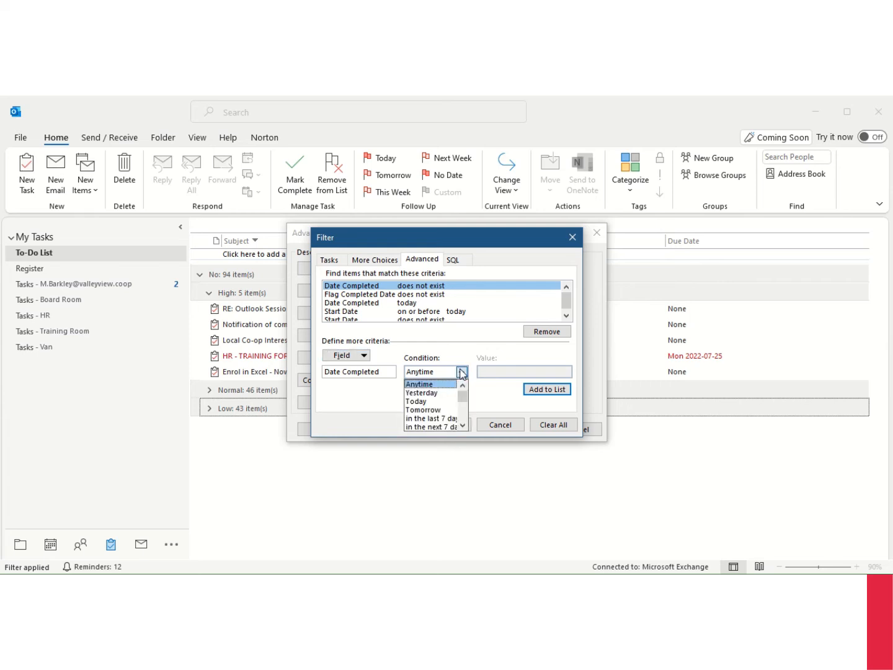
click(428, 402)
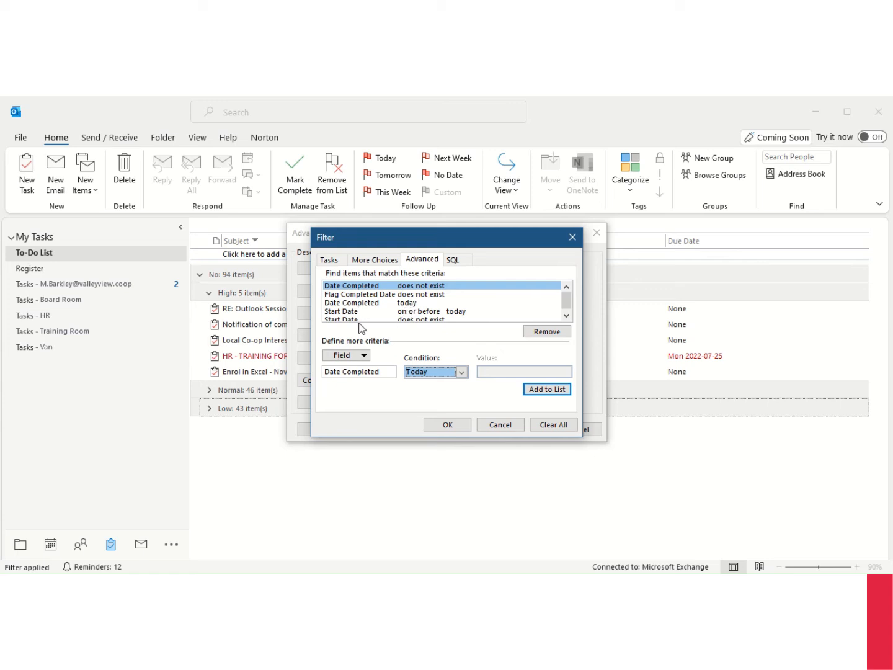
- Define a filter criterion on the task field Start Date with the condition on or before and the value today
click(366, 357)
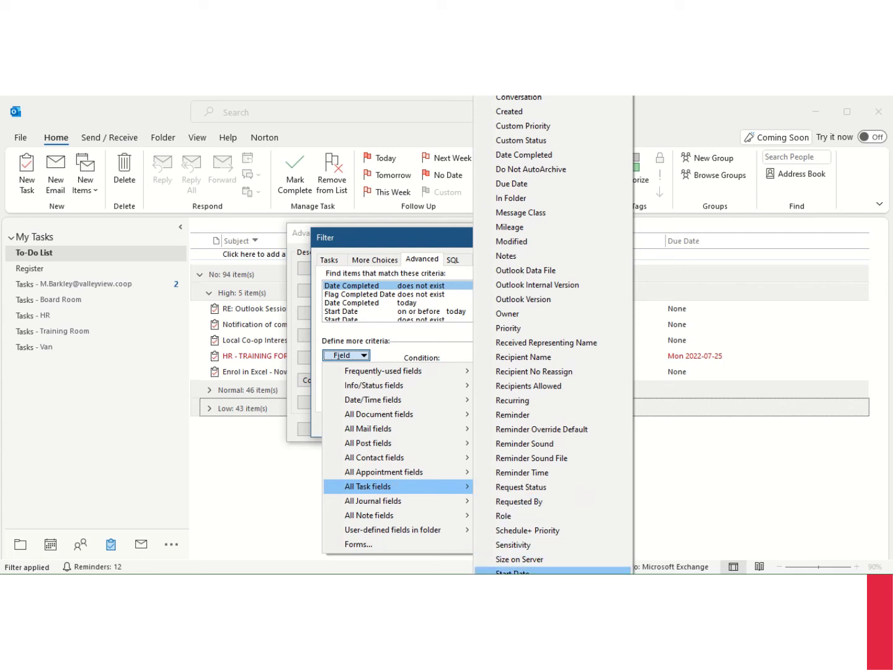
click(521, 571)
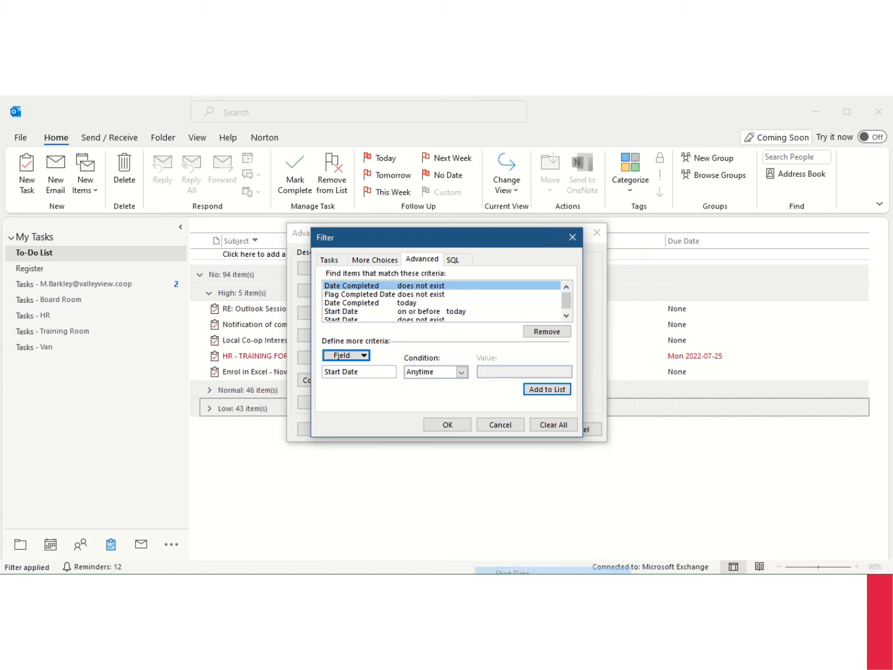
click(461, 373)
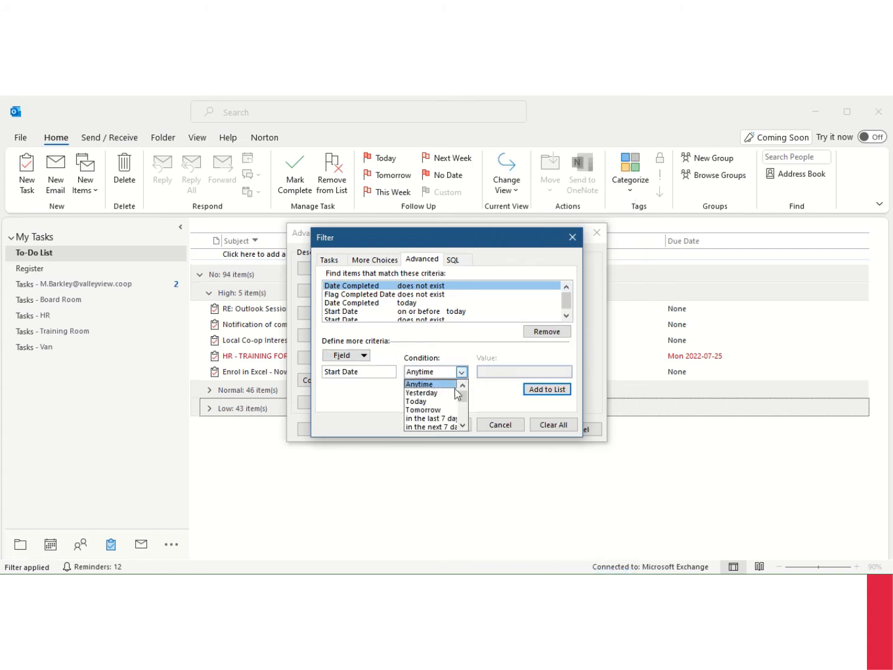
scroll(439, 411, down, 2)
scroll(439, 410, down, 1)
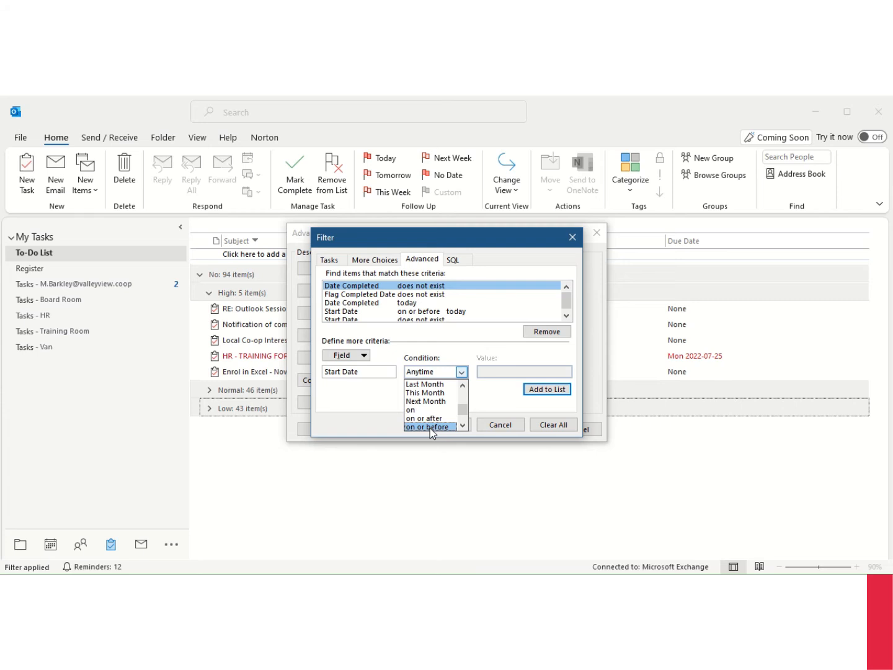
click(430, 427)
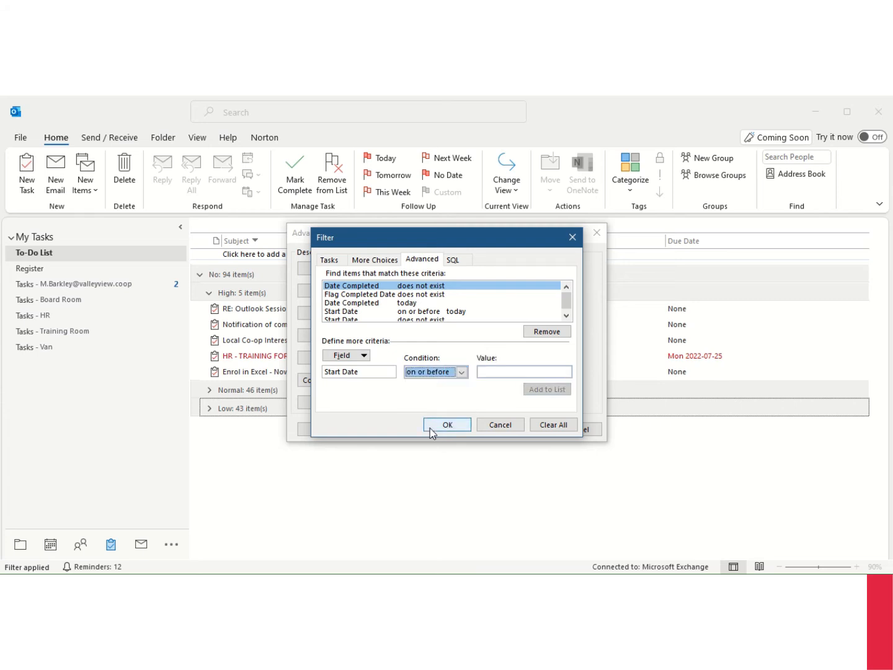
click(510, 371)
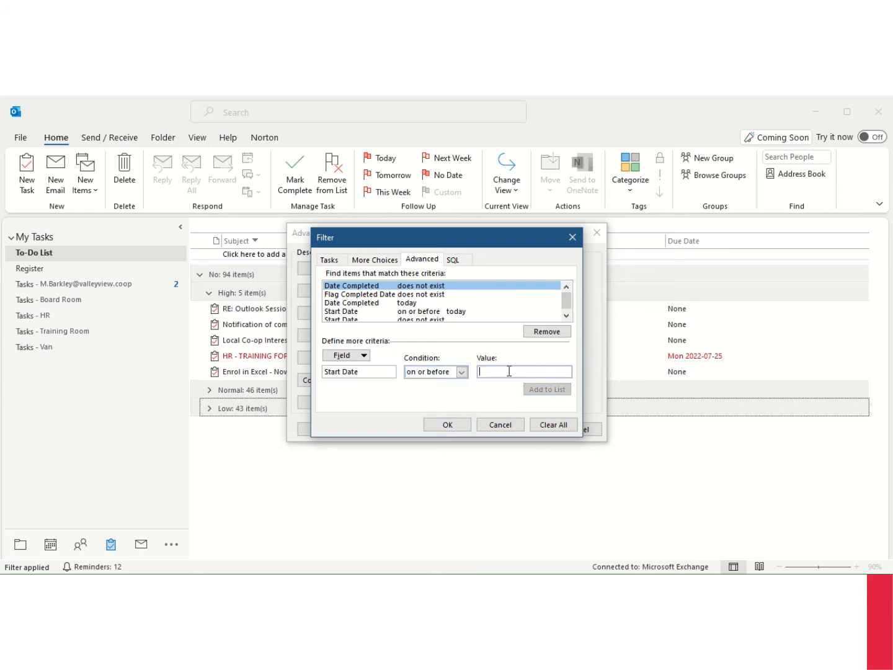
text(today)
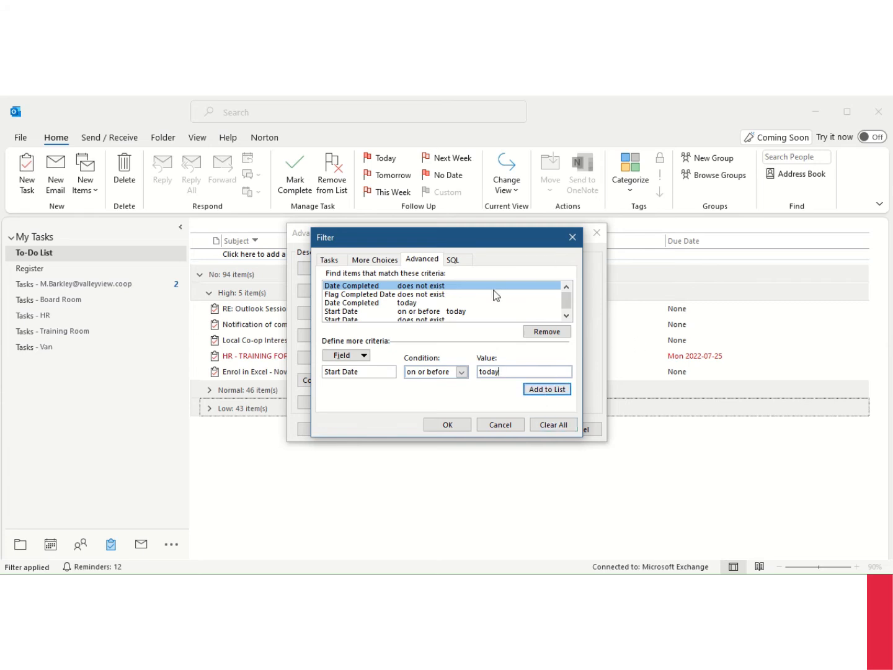
scroll(349, 314, down, 1)
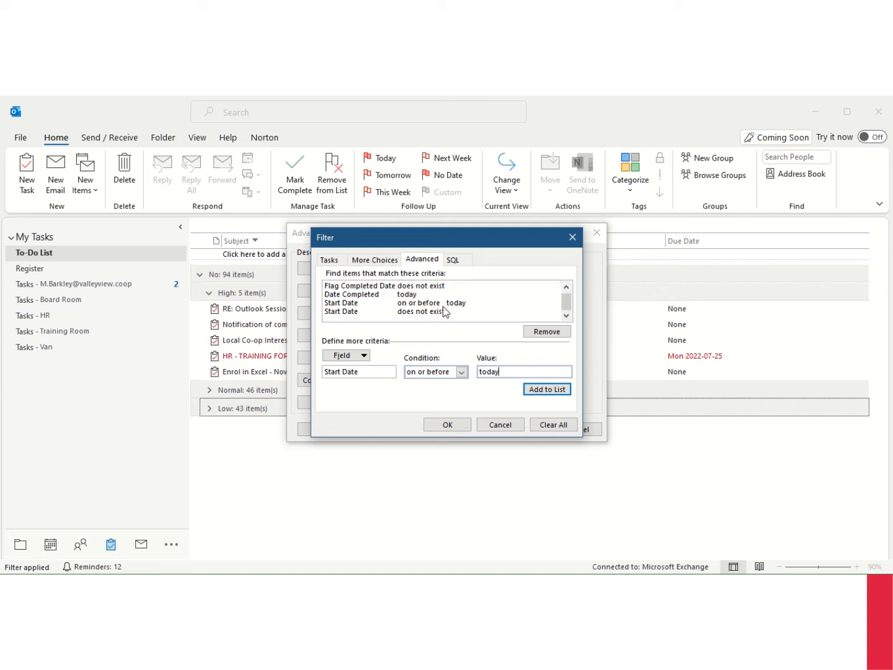
- Define a Start Date criterion with the condition does not exist, and close the filter without adding it
click(364, 358)
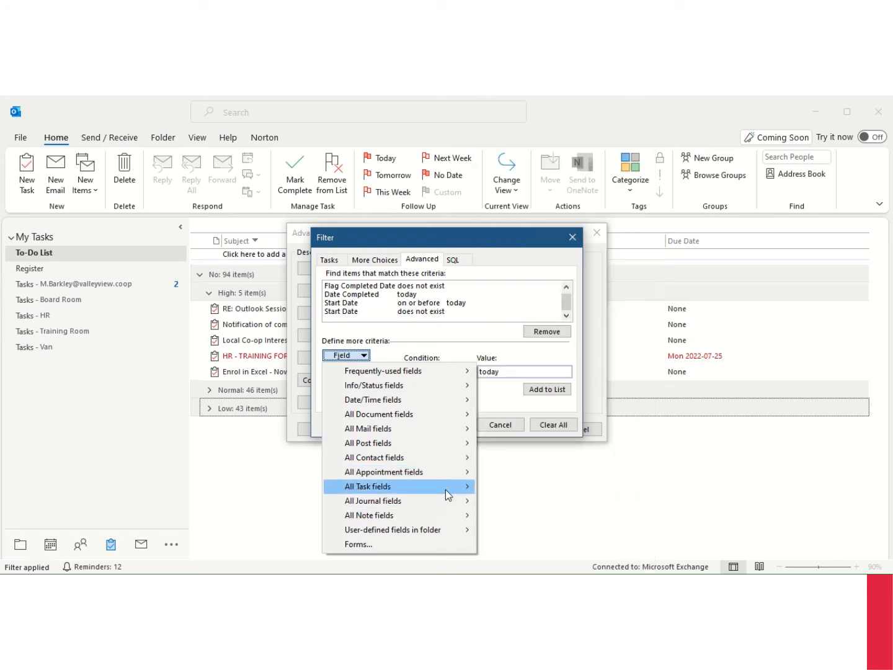
mouse_move(448, 497)
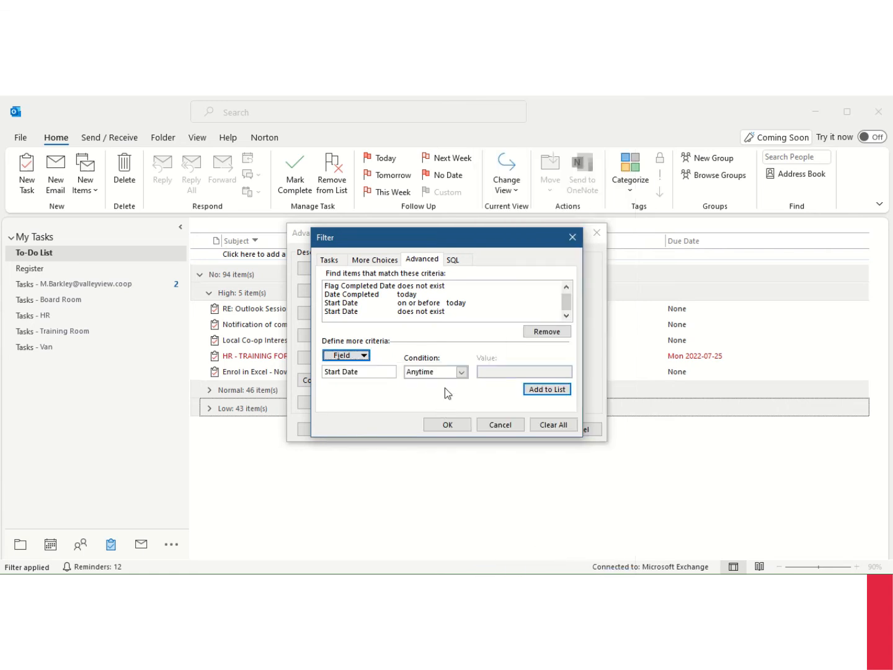
click(461, 372)
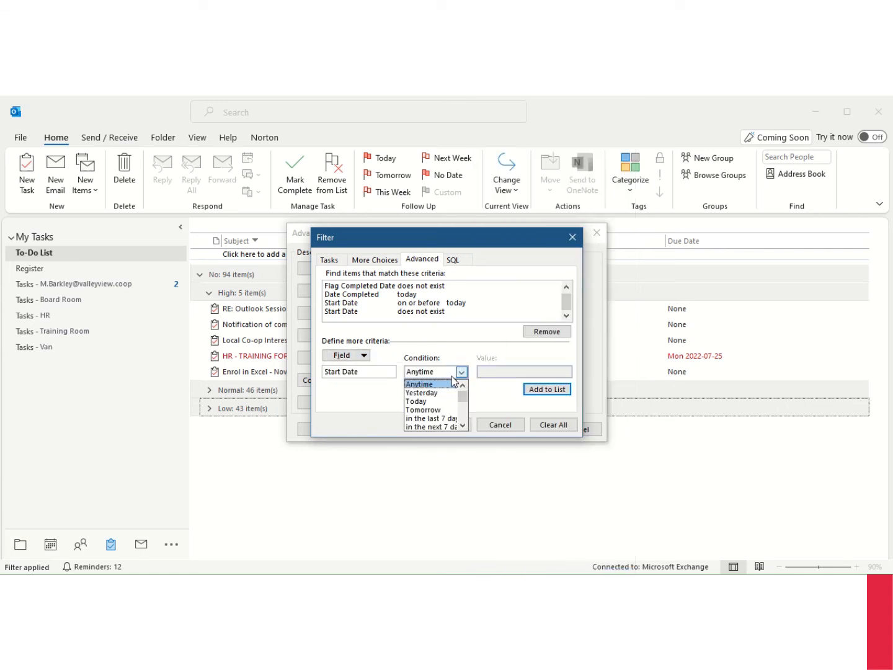
scroll(450, 400, down, 3)
scroll(441, 421, down, 1)
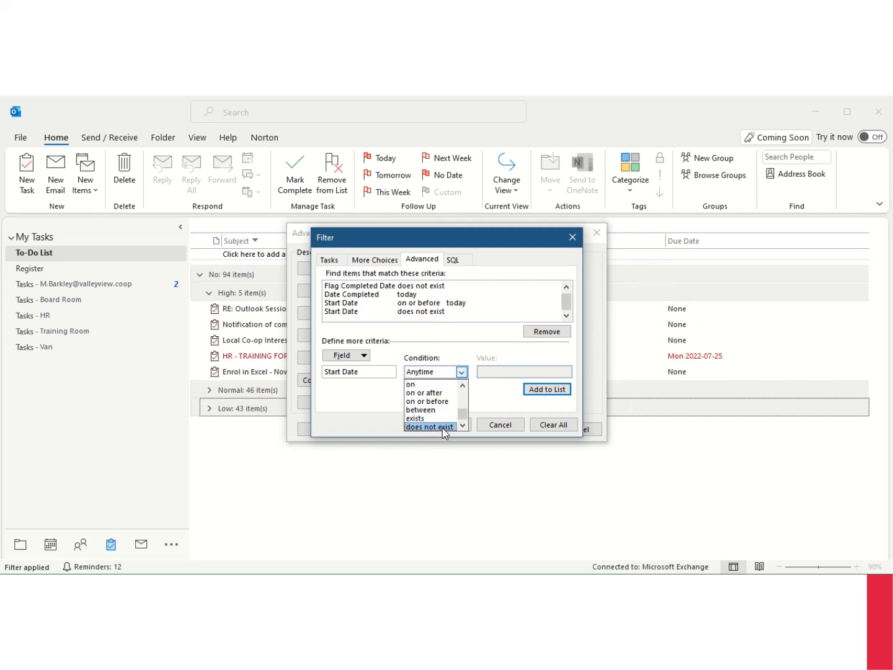
click(443, 426)
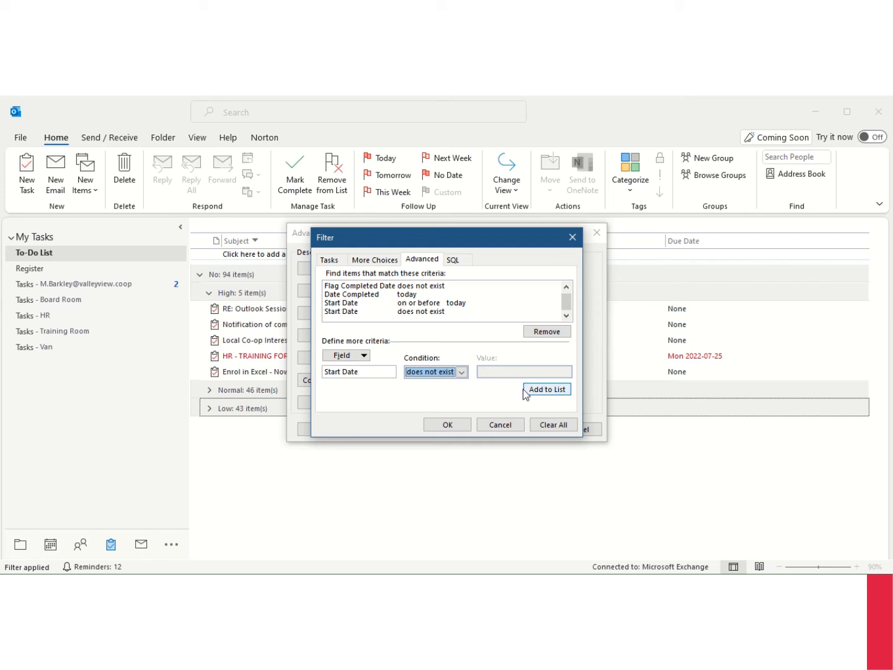
click(447, 426)
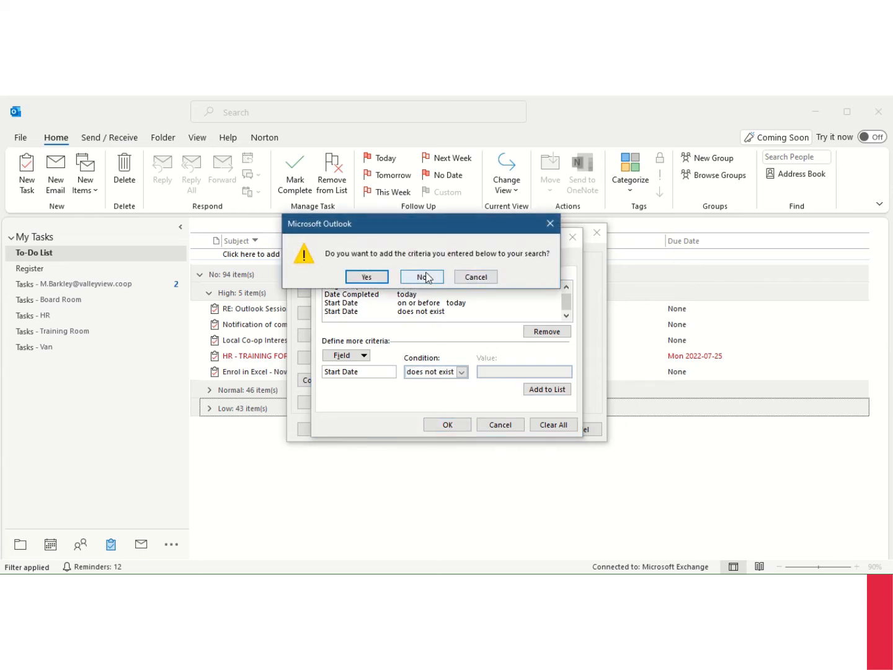
click(426, 277)
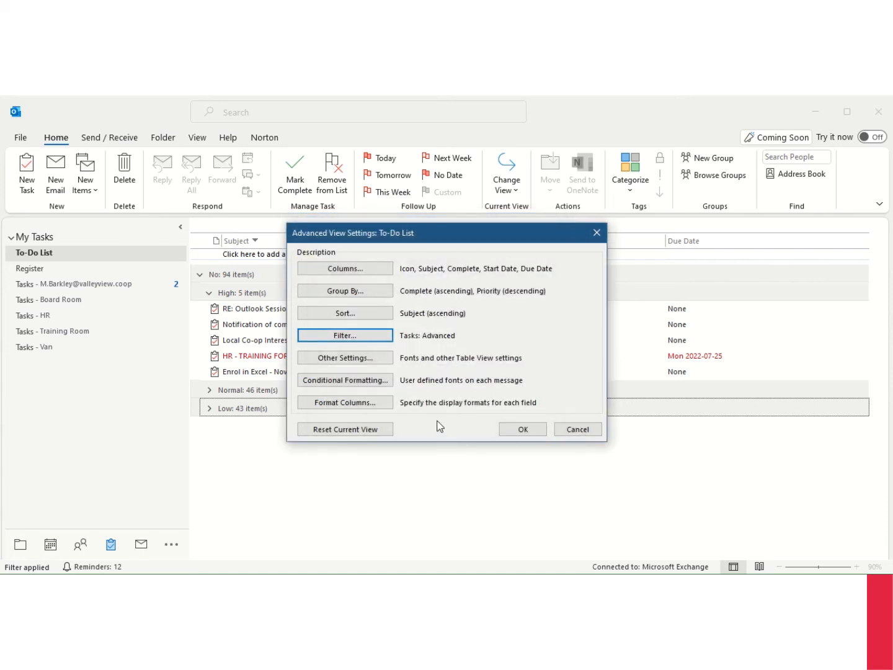
- Review the To-Do List's other settings for fonts, grid lines, reading pane and layout, and accept them
click(345, 357)
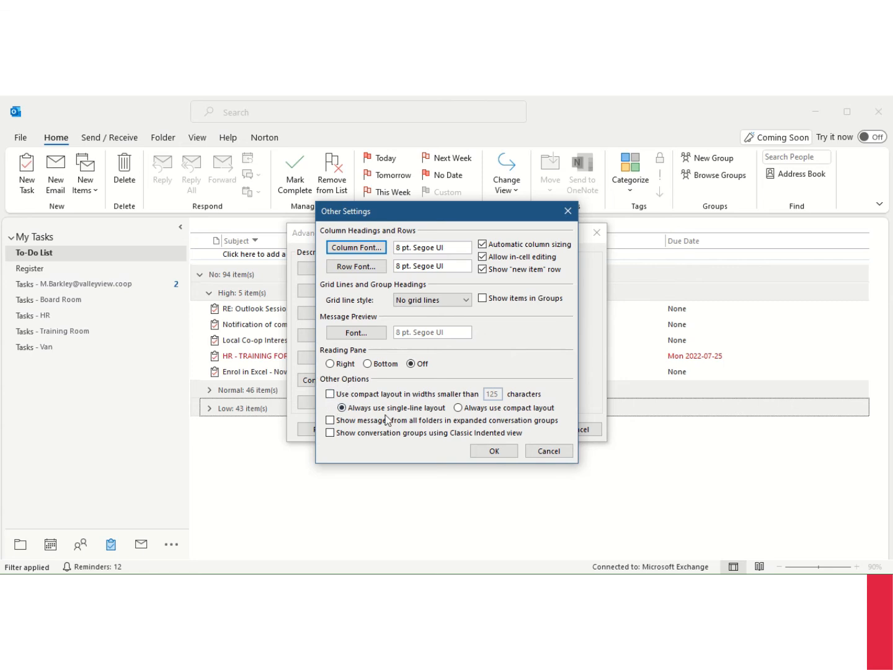
click(497, 453)
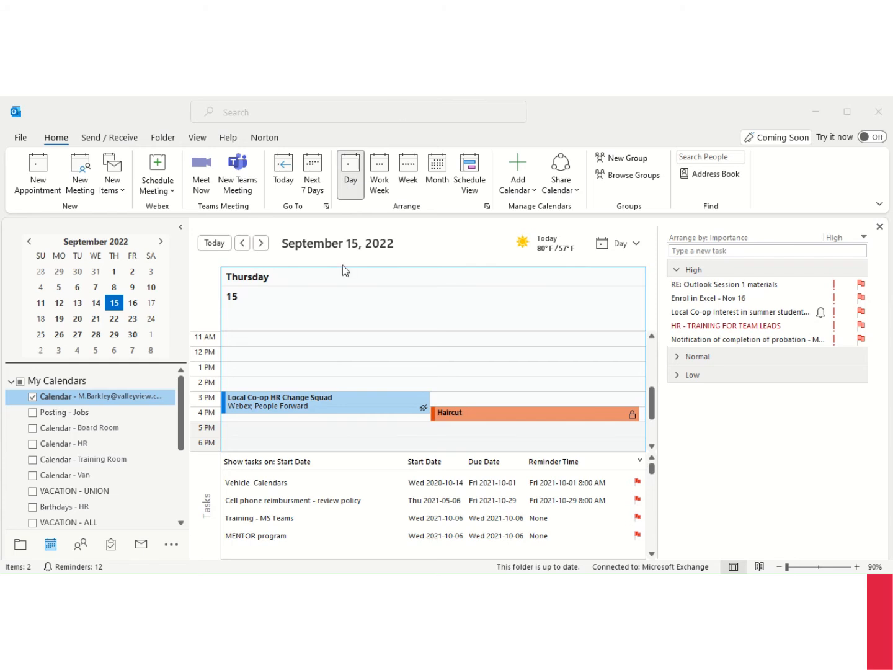
- Open the full list of color categories for the Local Co-op HR Change Squad meeting on September 15 and look through it
right_click(358, 400)
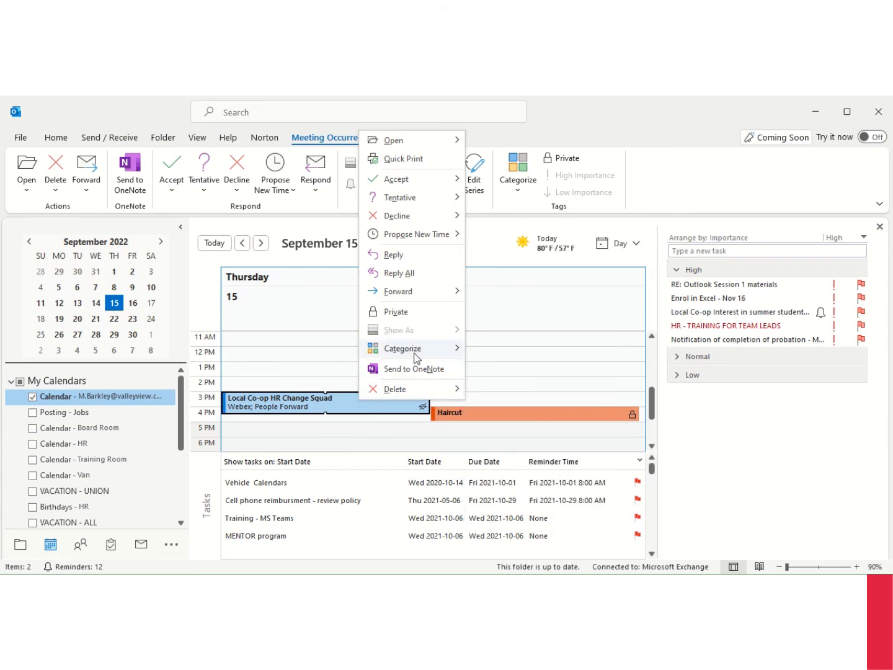
mouse_move(416, 358)
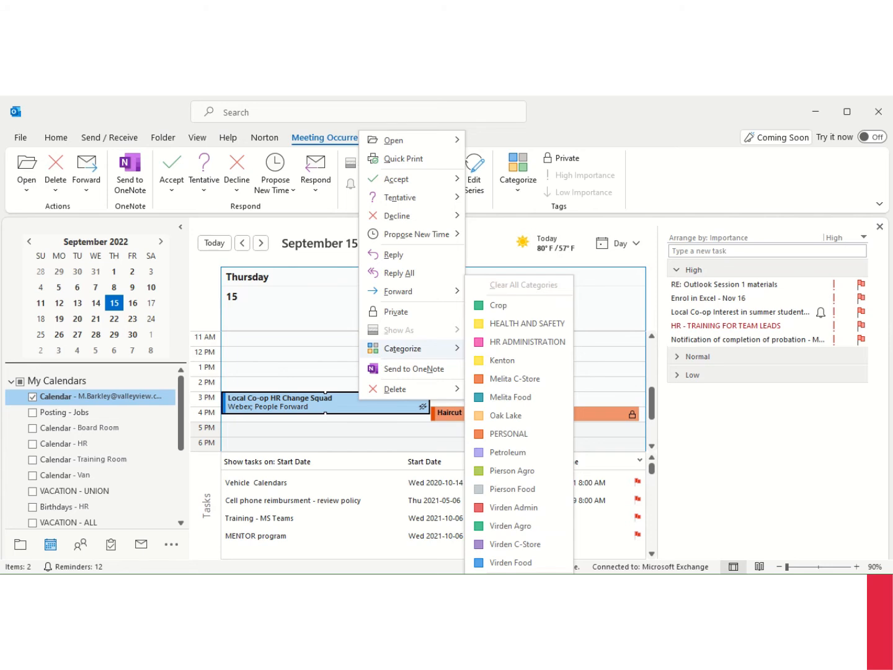
click(515, 582)
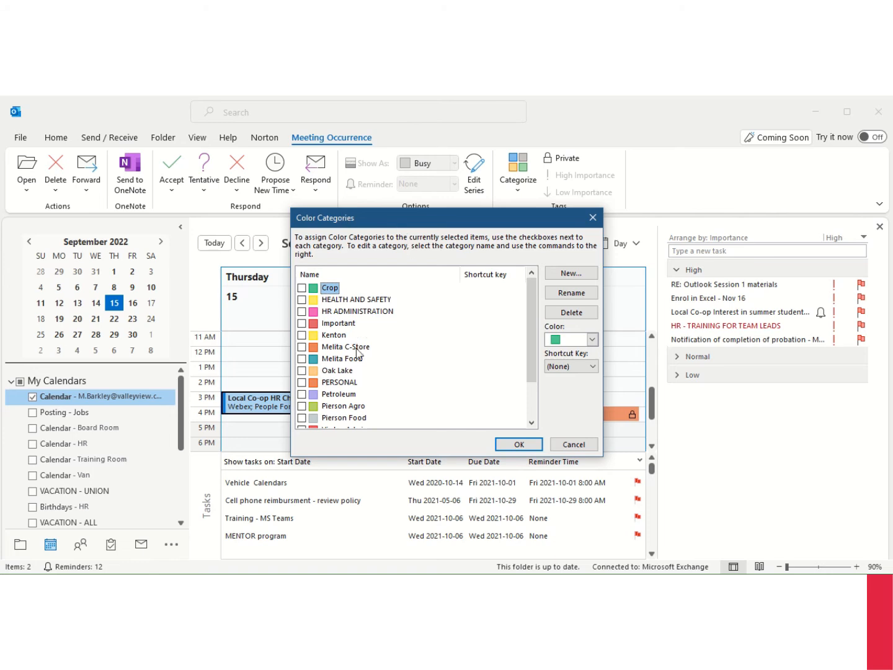
scroll(337, 406, down, 1)
scroll(336, 406, up, 1)
click(372, 289)
- Create a light teal color category named HR REGIONAL without a shortcut key and assign it to the meeting
click(571, 275)
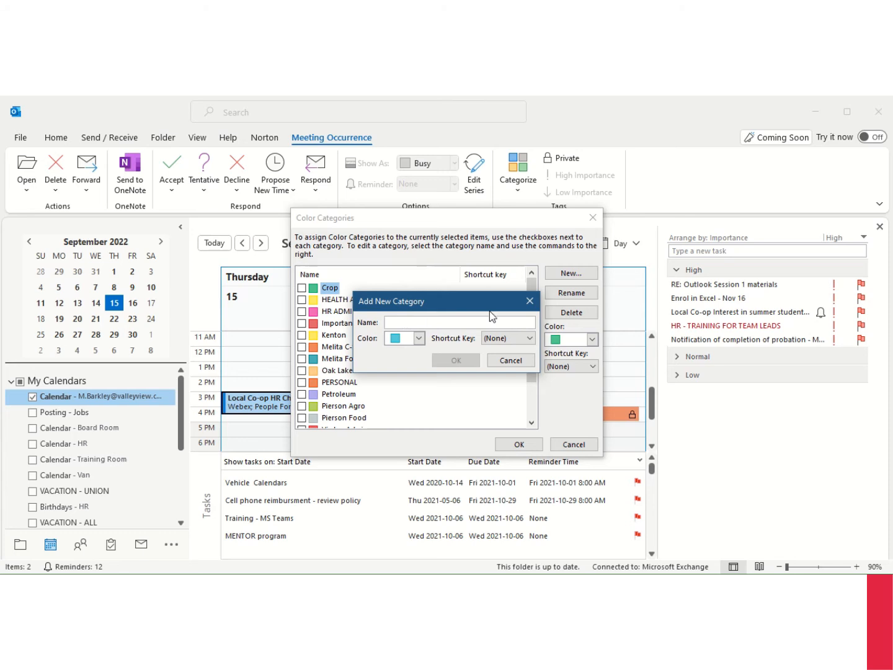
text(HR RE)
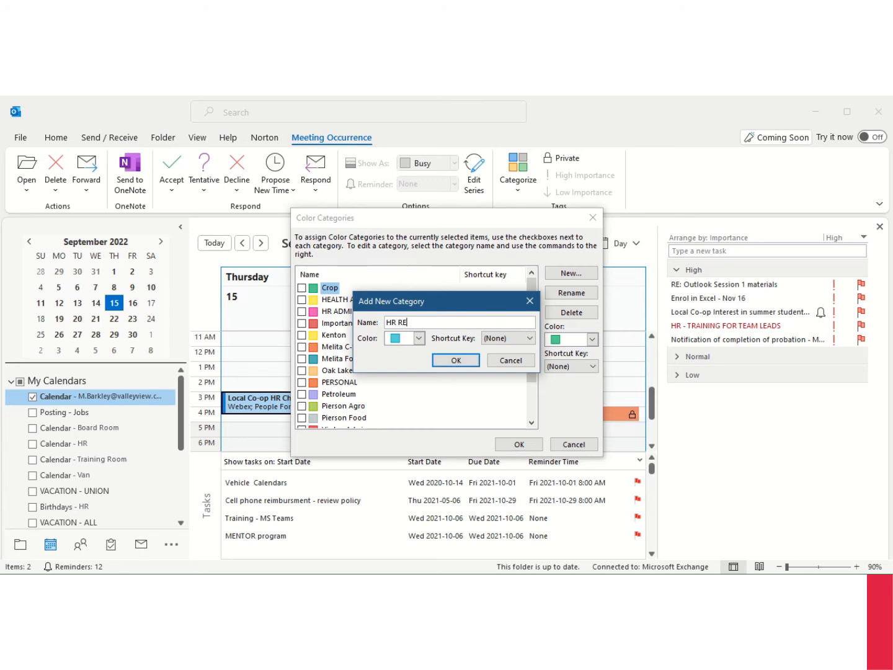
text(GIONAL)
click(419, 338)
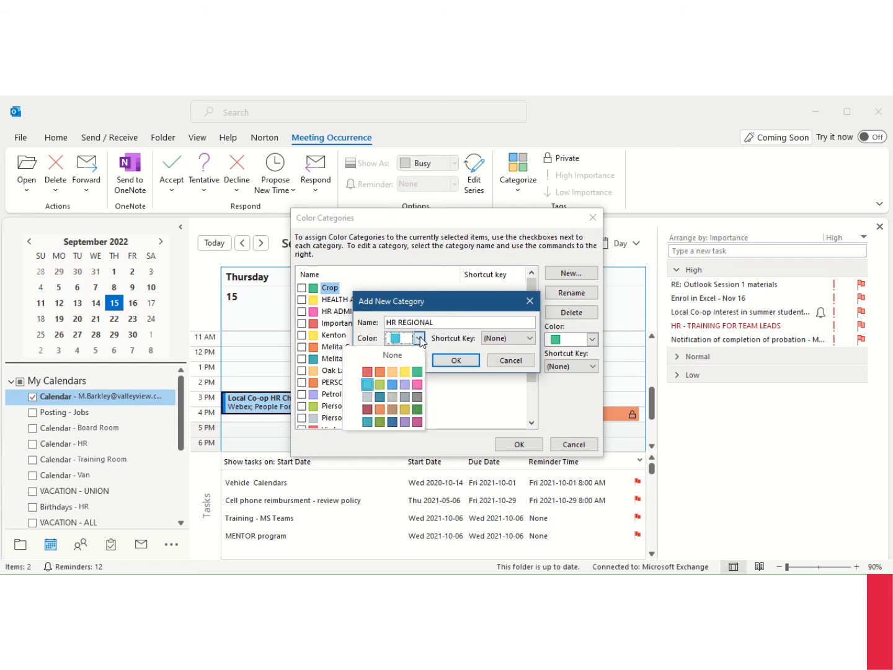
click(420, 340)
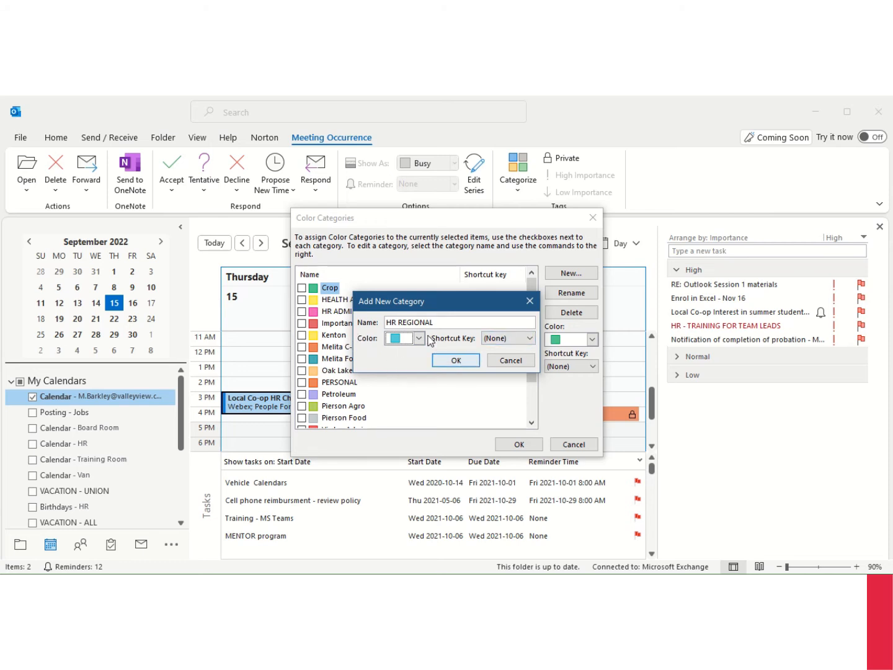
click(456, 363)
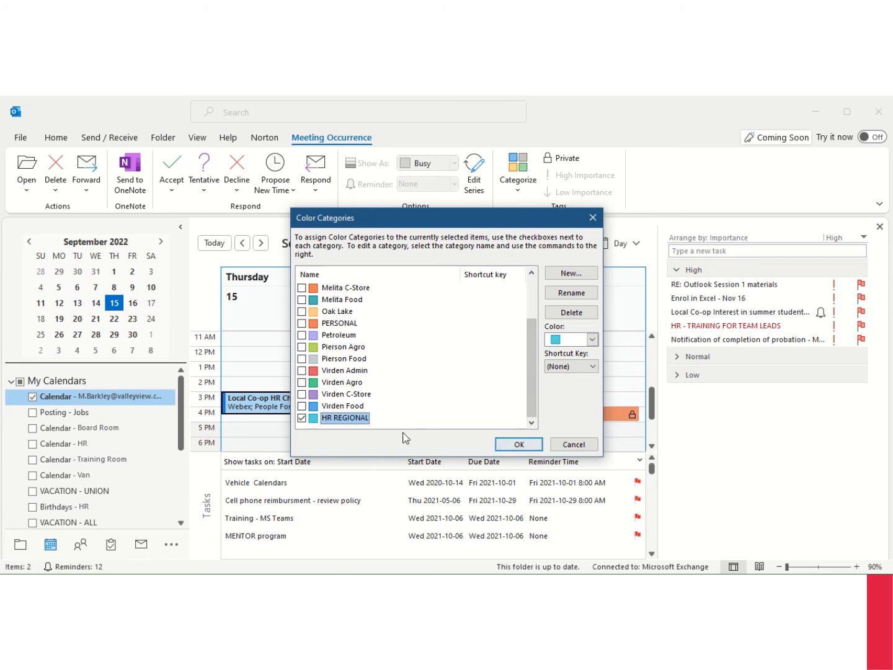
click(519, 445)
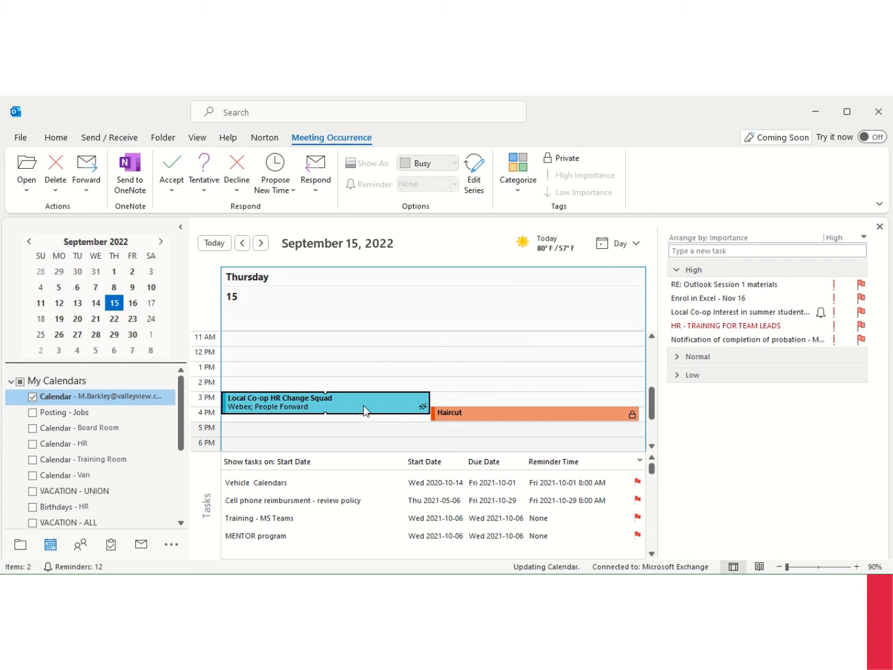
- Review the full list of color categories for the Local Co-op HR Change Squad meeting and the category choices for the Haircut appointment
right_click(395, 410)
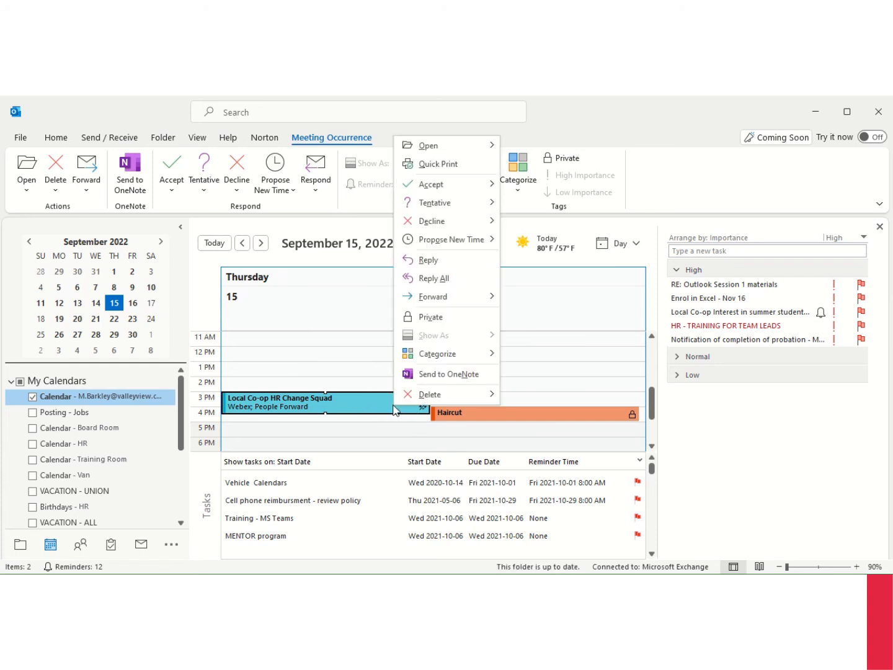
mouse_move(462, 363)
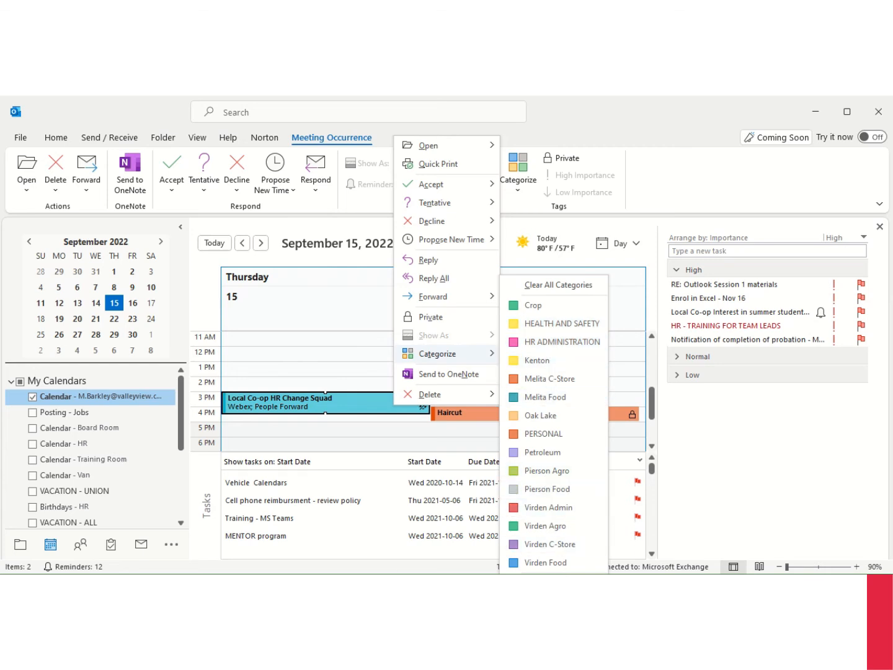
click(550, 583)
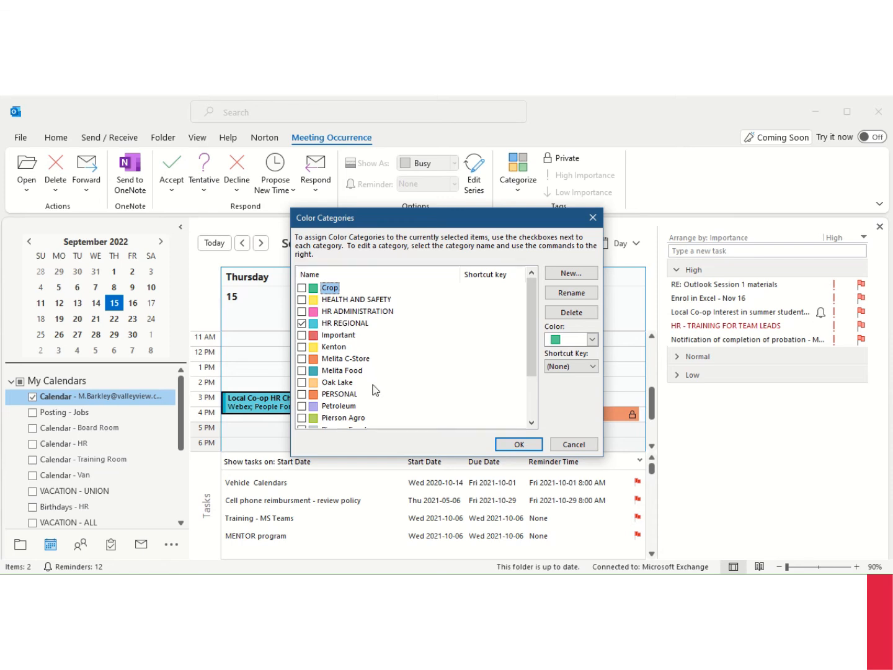
click(521, 446)
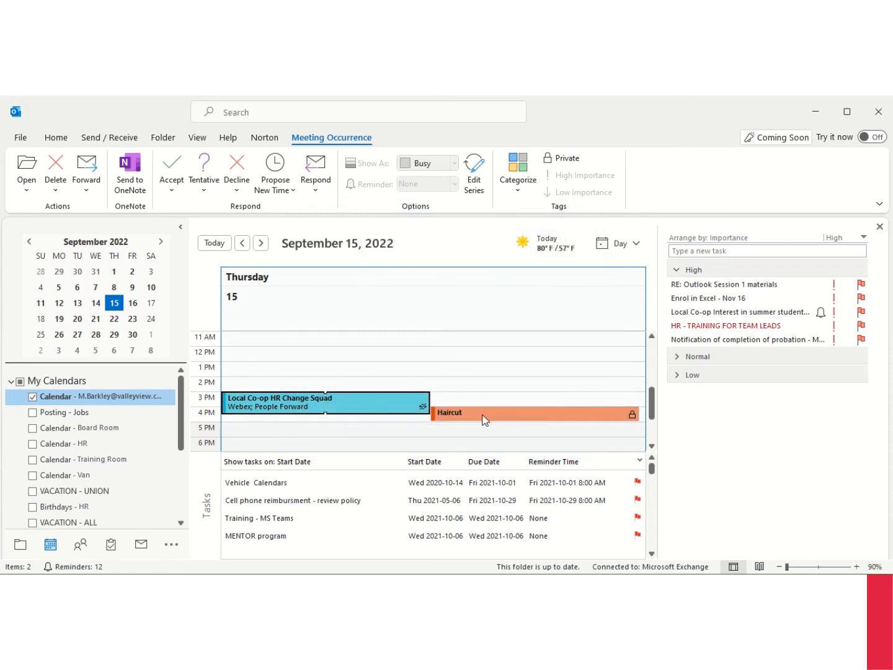
right_click(485, 420)
mouse_move(527, 524)
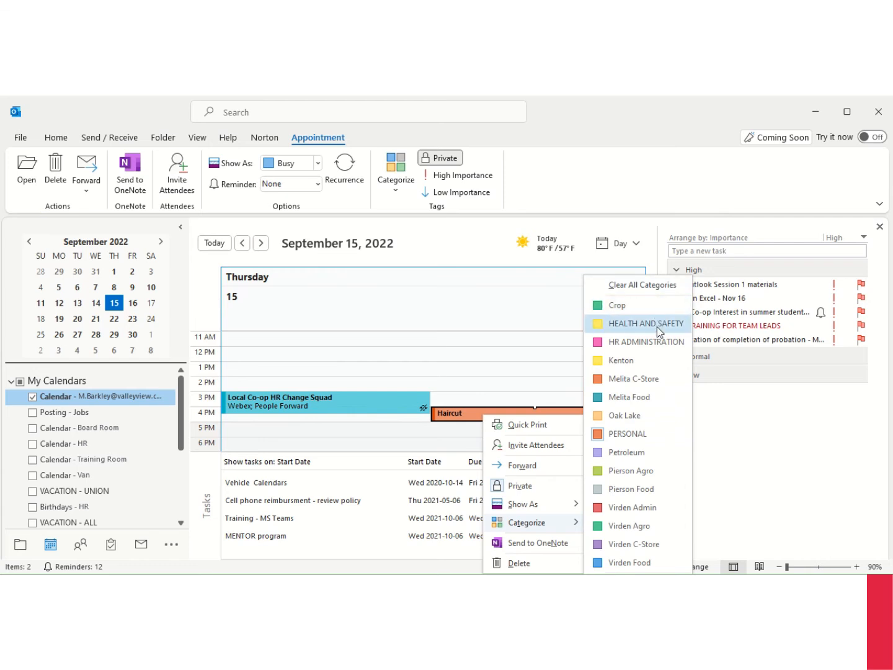
click(438, 347)
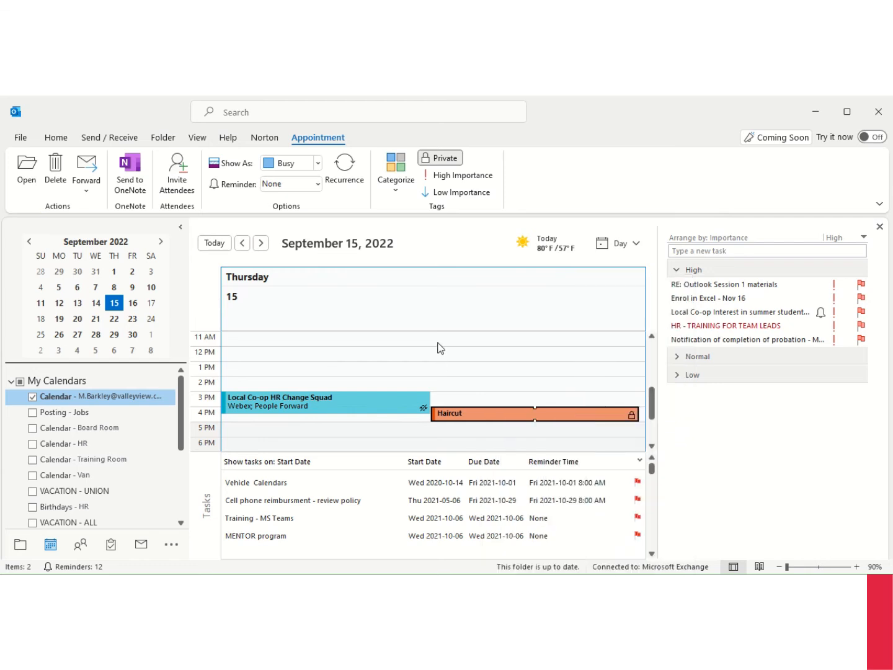
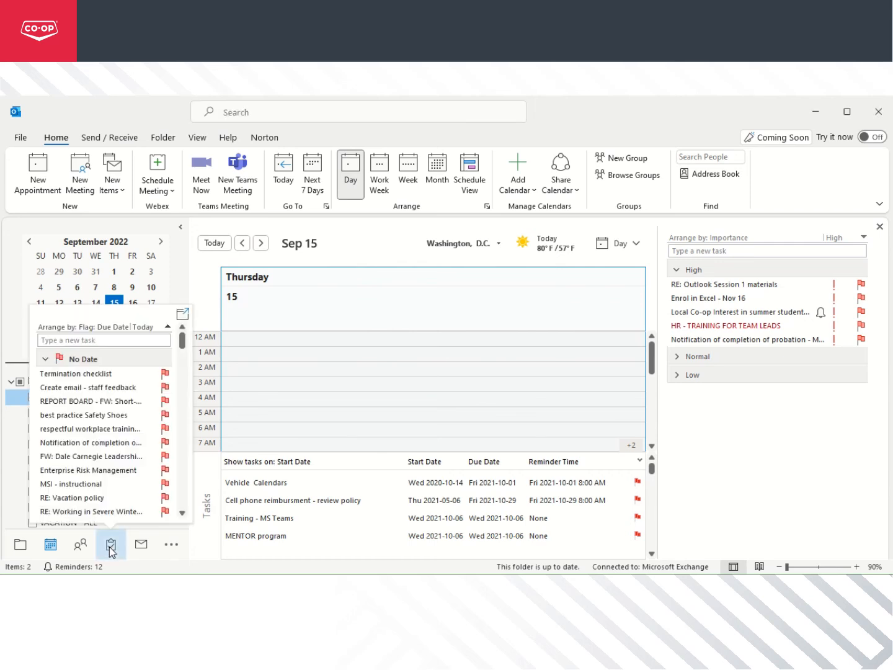
- Start a new To-Do List task with a subject about calling a contact to get the final registration number, due Friday 2022-09-16
click(111, 549)
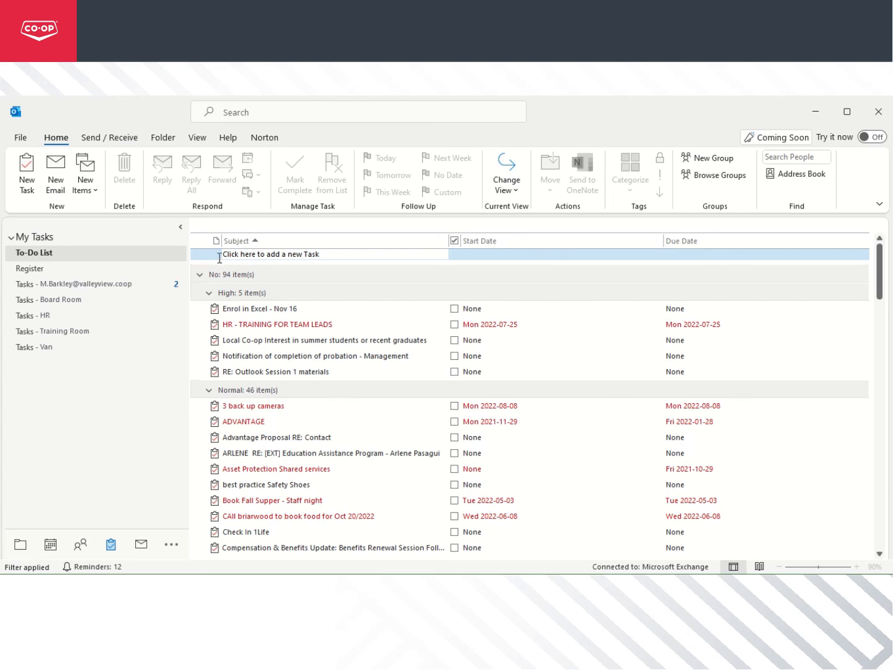
double_click(330, 254)
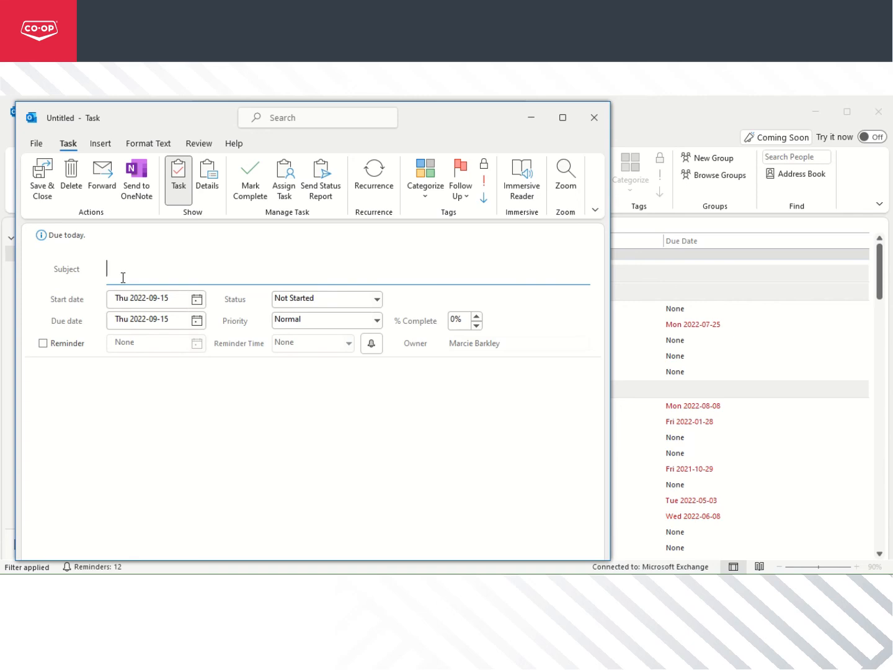
text(Call John to get fina)
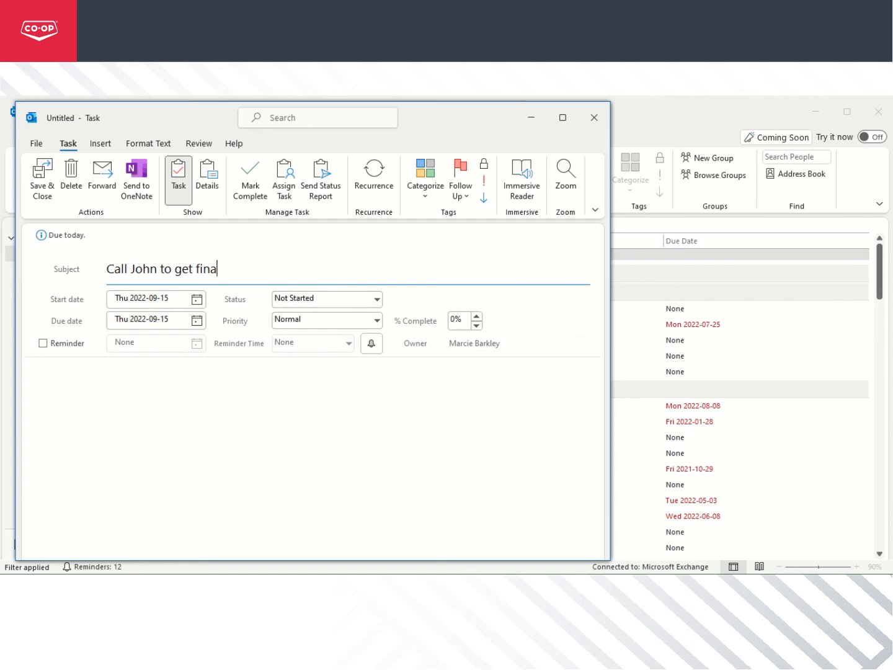
text(l registration number)
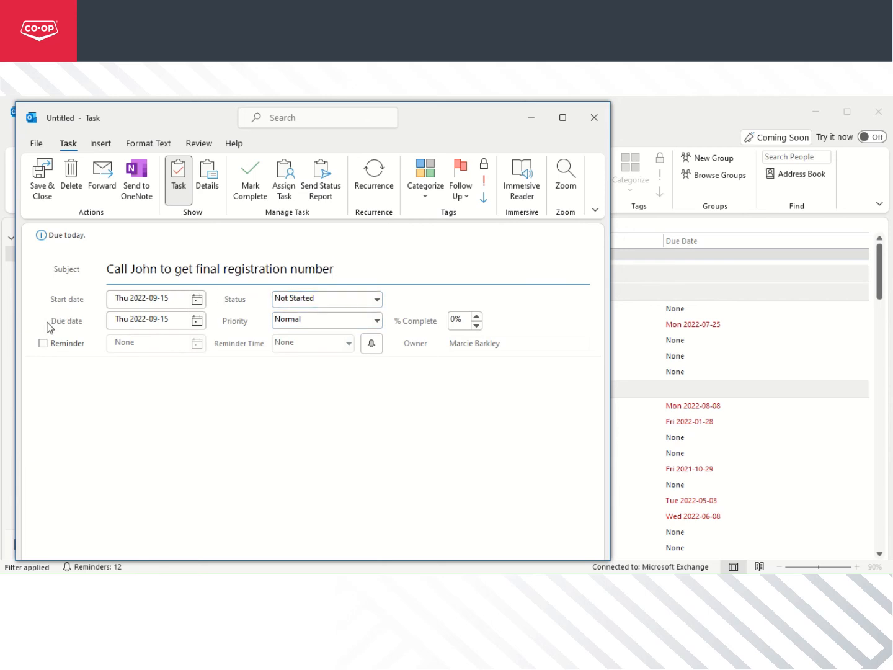
click(196, 320)
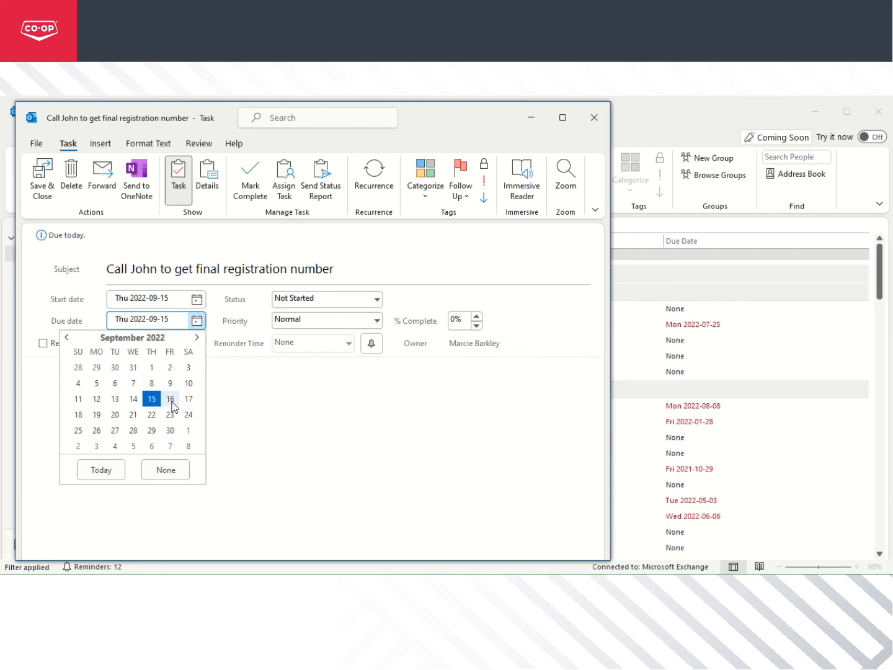
click(170, 400)
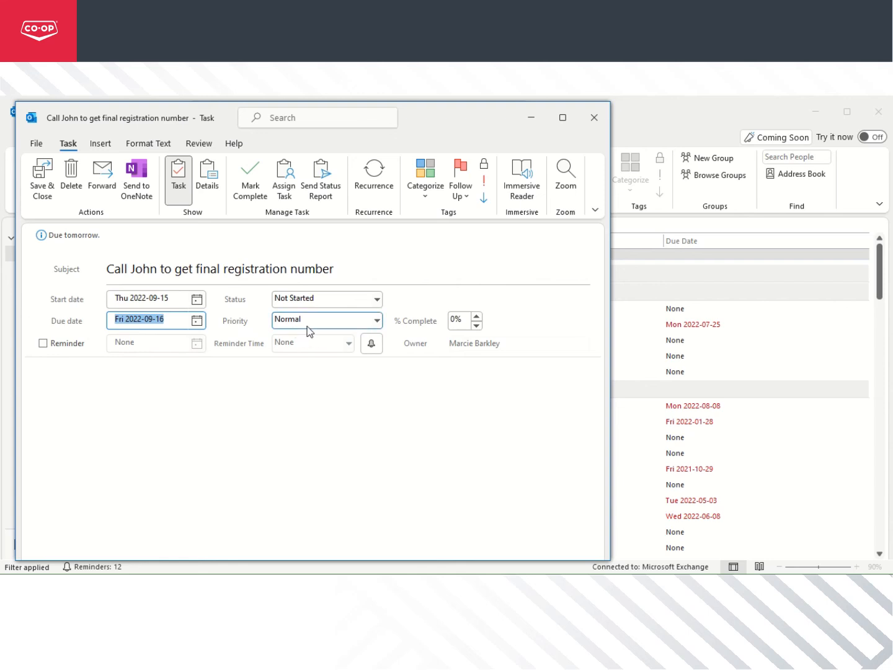
- Try the High and Low priority levels on the task, ending with Normal
click(357, 320)
click(344, 353)
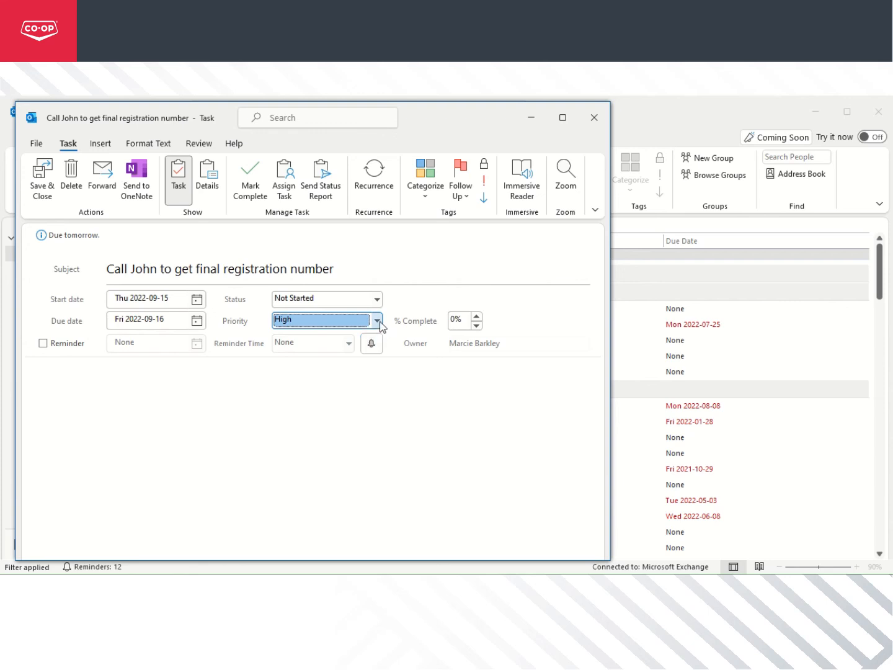
click(377, 321)
click(353, 346)
click(375, 321)
key(Up)
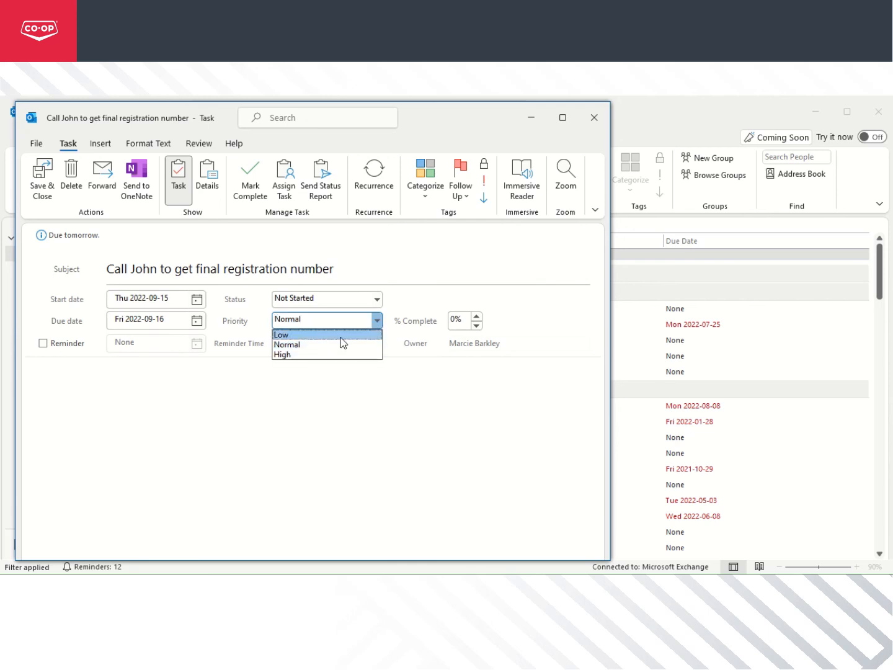
key(Return)
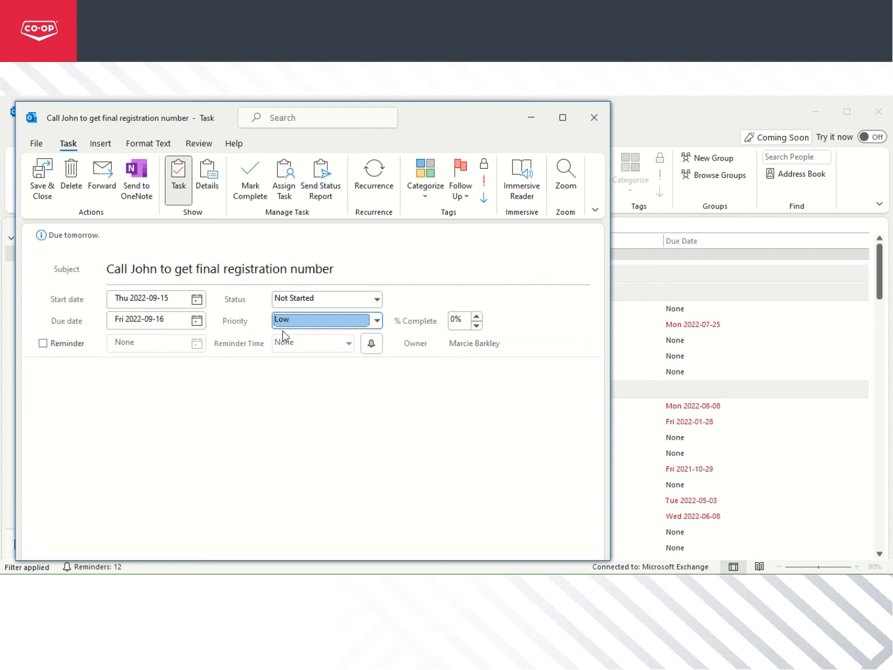
click(322, 320)
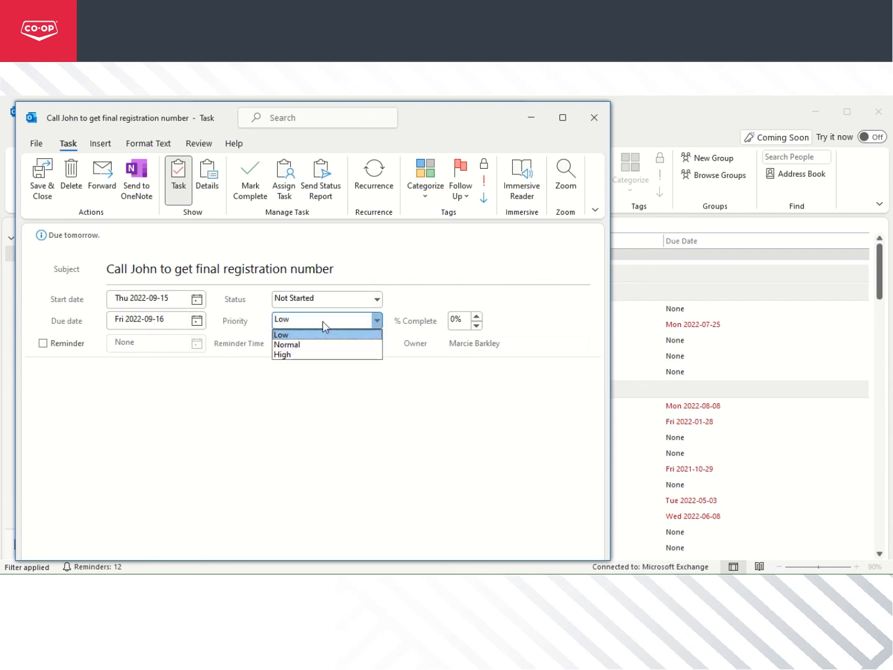
click(297, 344)
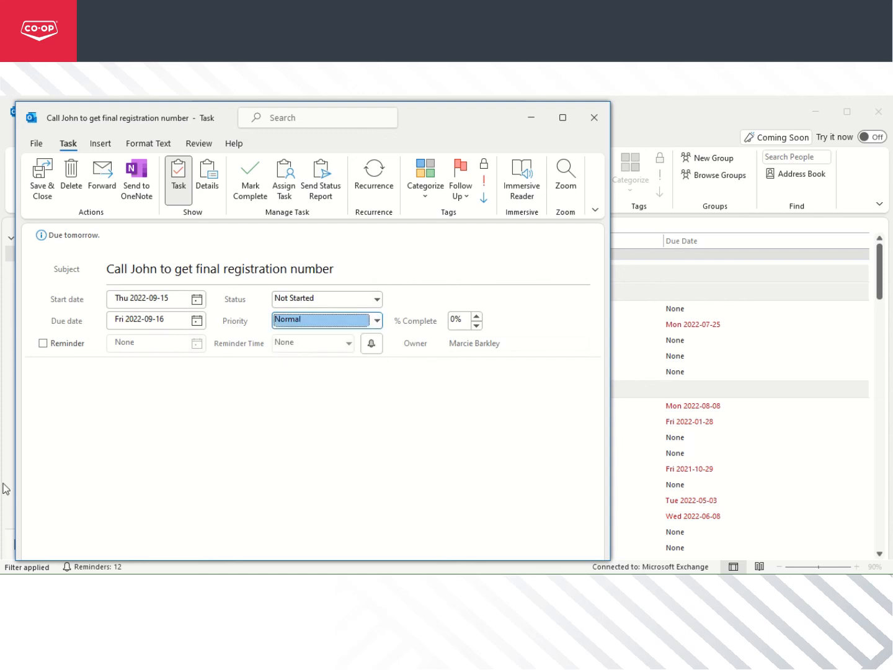
- Add a reminder for Thursday 2022-09-15 at 4:00 PM to the task, and save and close it
click(43, 343)
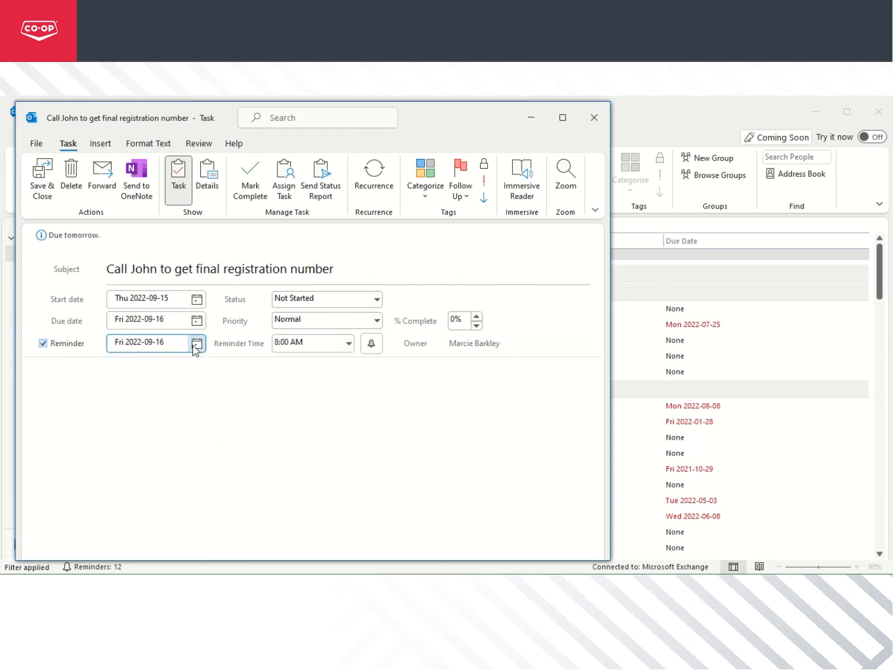
click(196, 346)
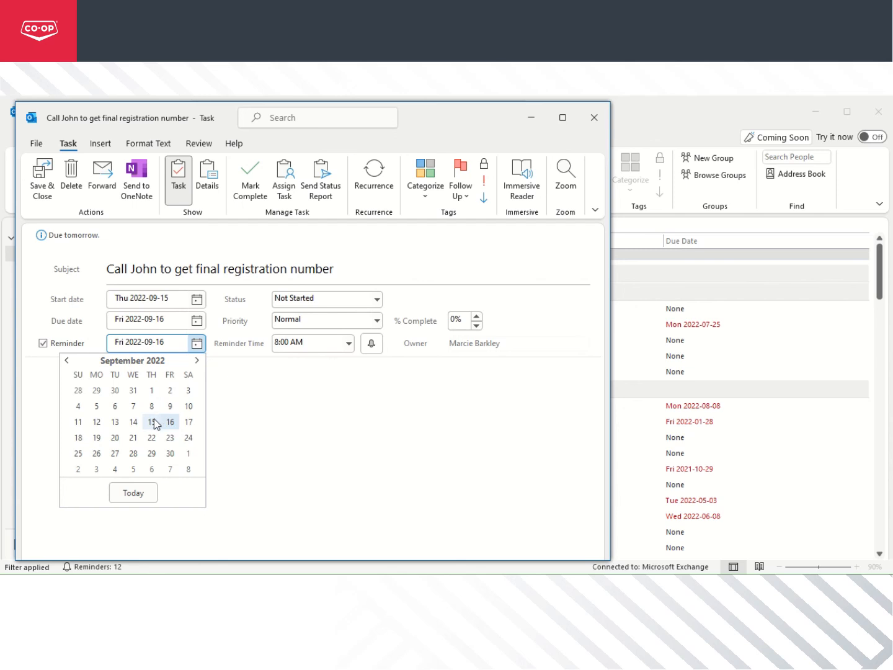
click(152, 422)
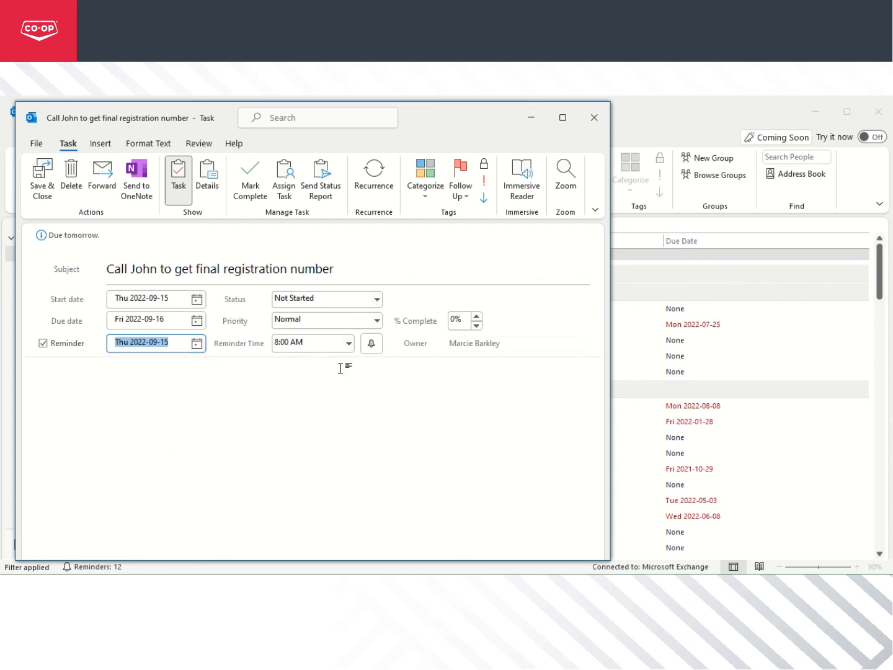
click(350, 349)
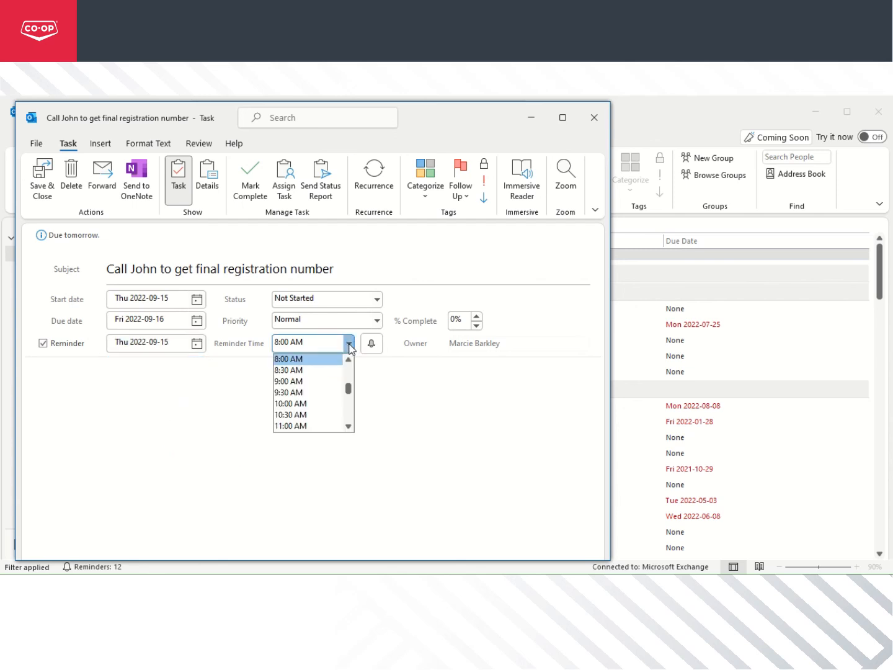
drag(351, 388, 355, 398)
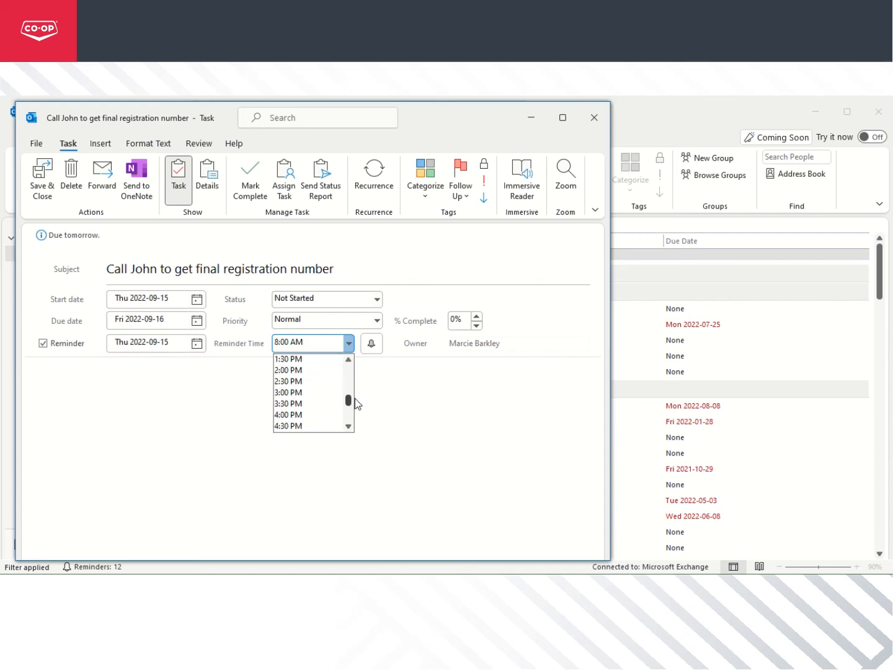
click(324, 415)
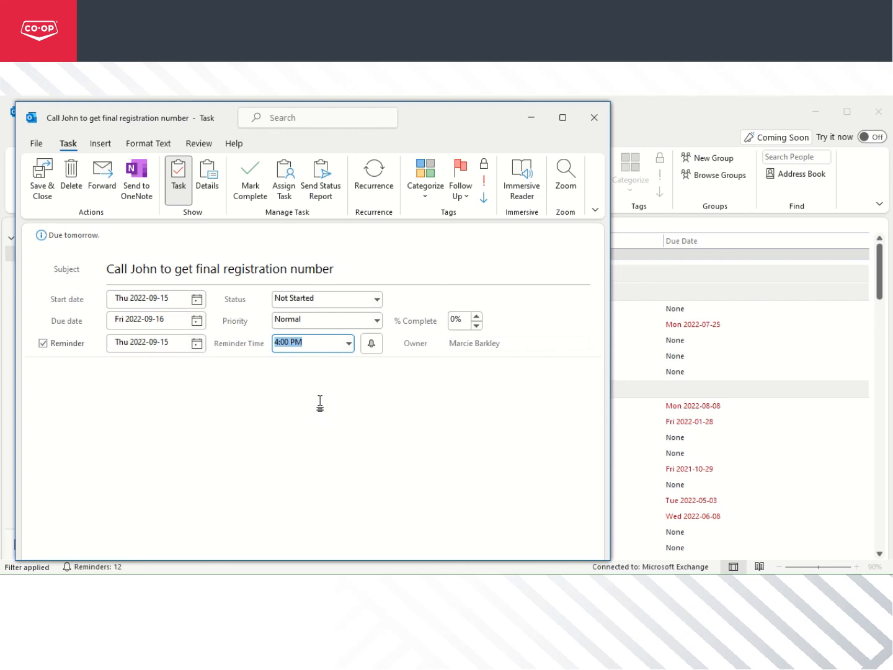
click(43, 176)
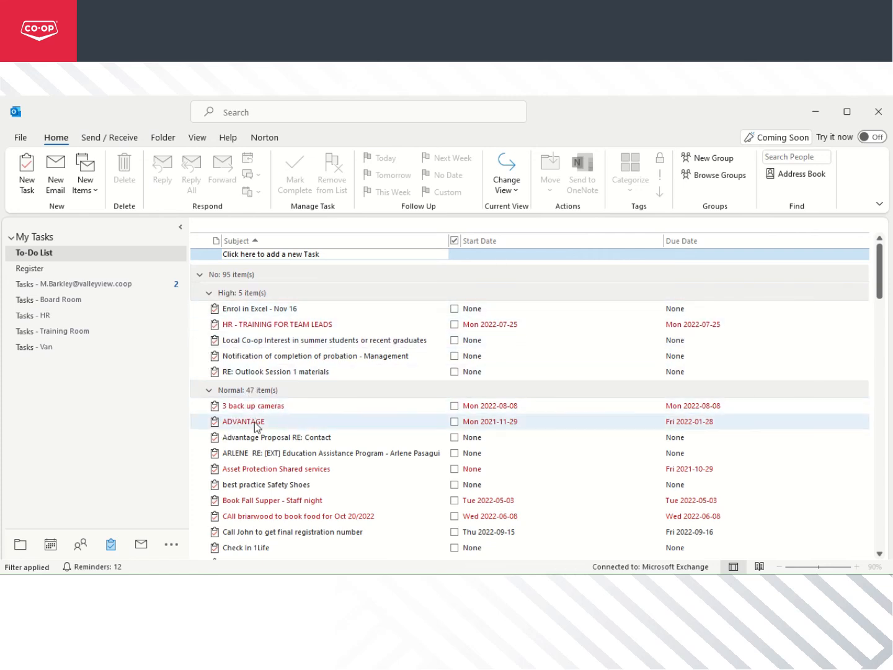
- Look through the To-Do List for the new registration number task and select it
scroll(277, 470, down, 1)
scroll(275, 470, down, 16)
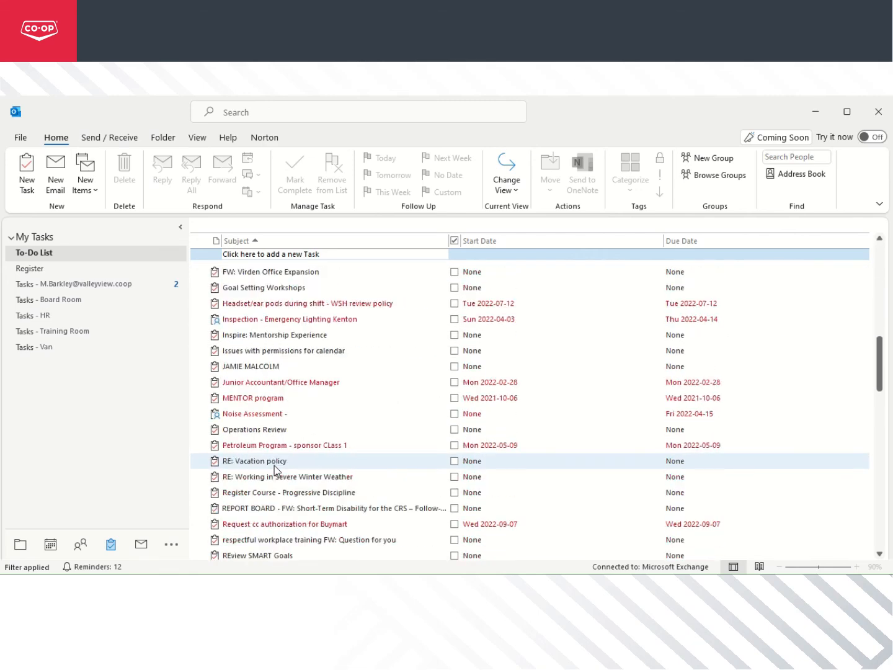
scroll(276, 469, up, 3)
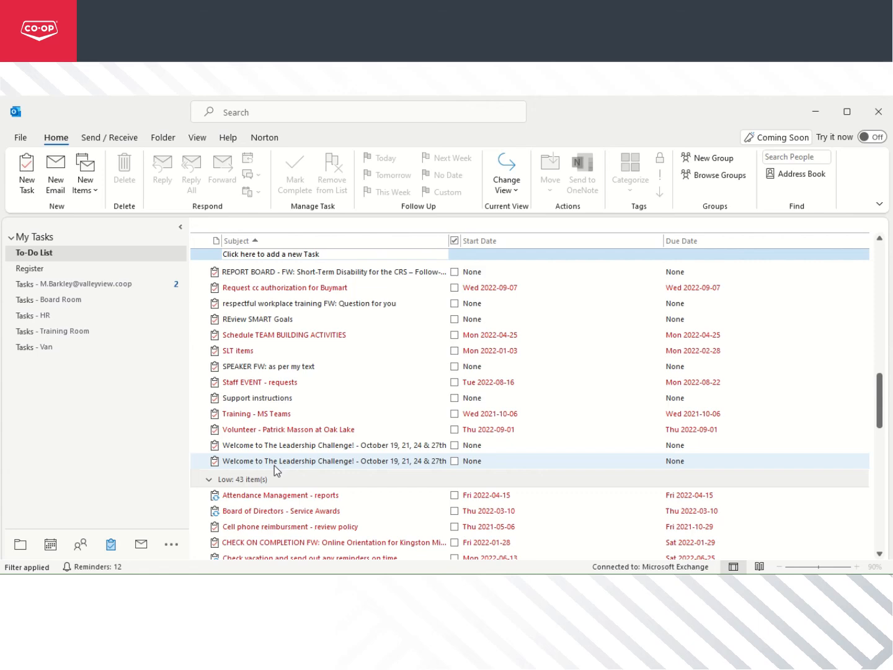
scroll(274, 466, up, 1)
scroll(275, 465, up, 7)
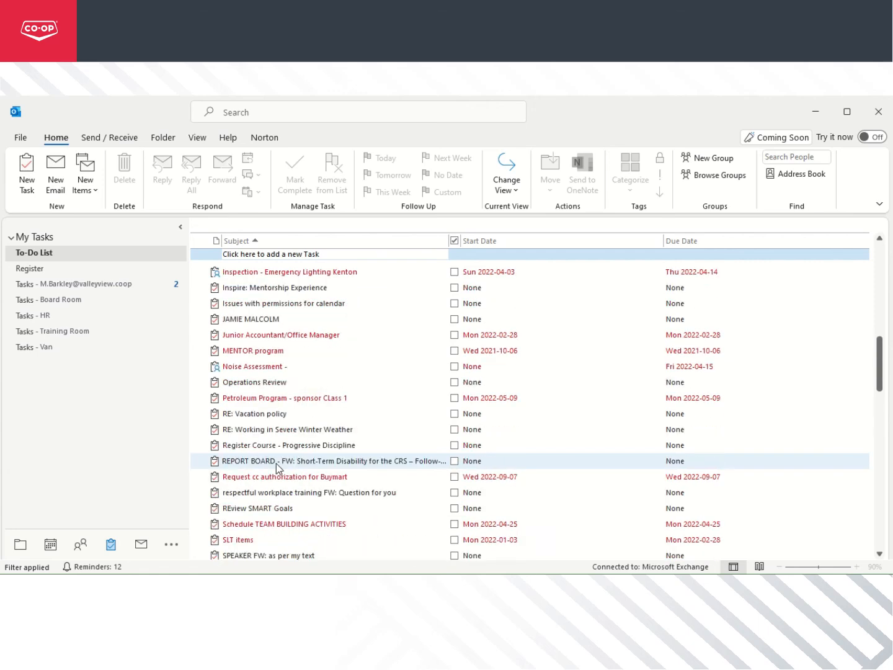
scroll(277, 463, up, 2)
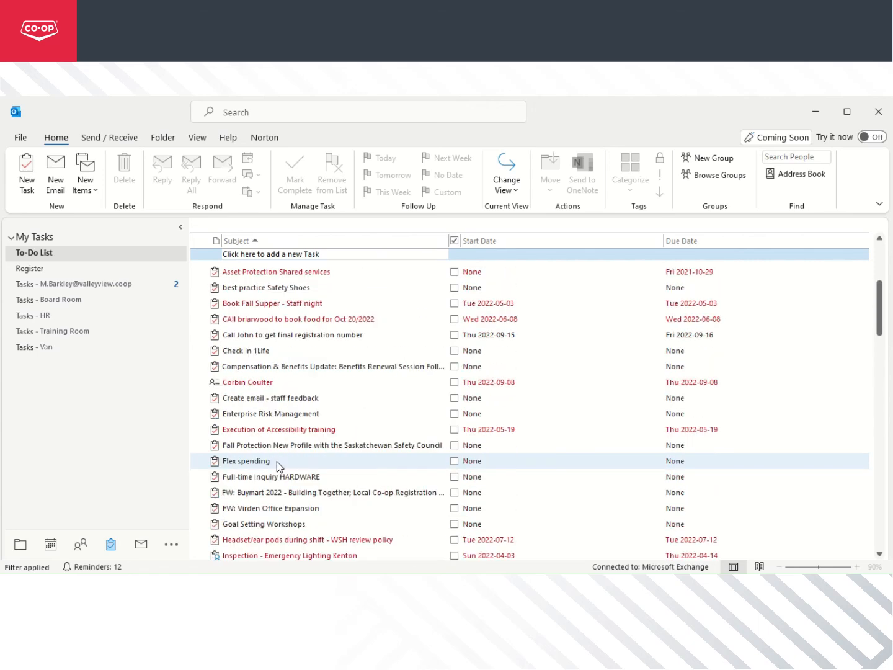
click(260, 335)
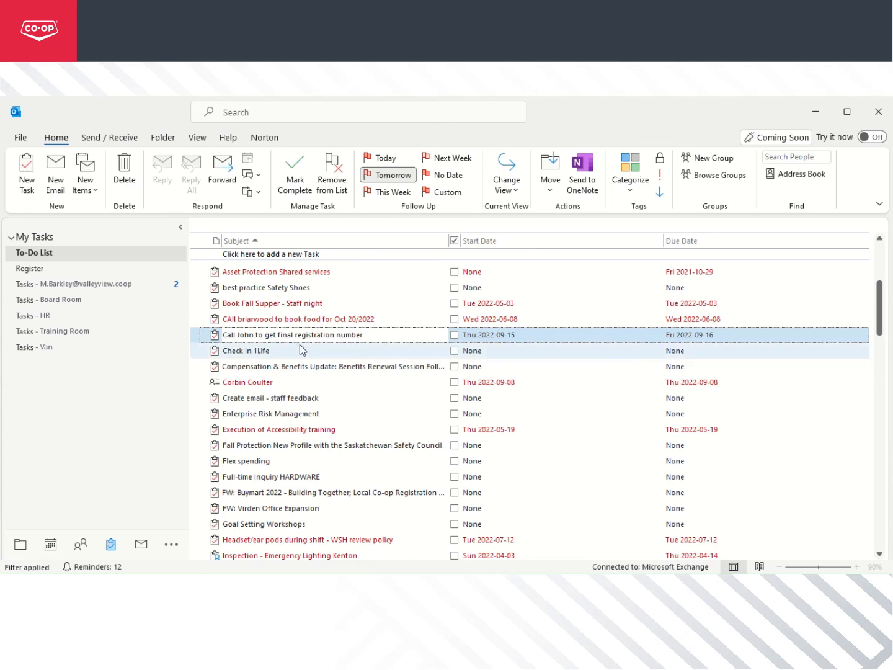
- Collapse the Normal priority group in the task list and turn off the To-Do Bar
scroll(253, 322, up, 1)
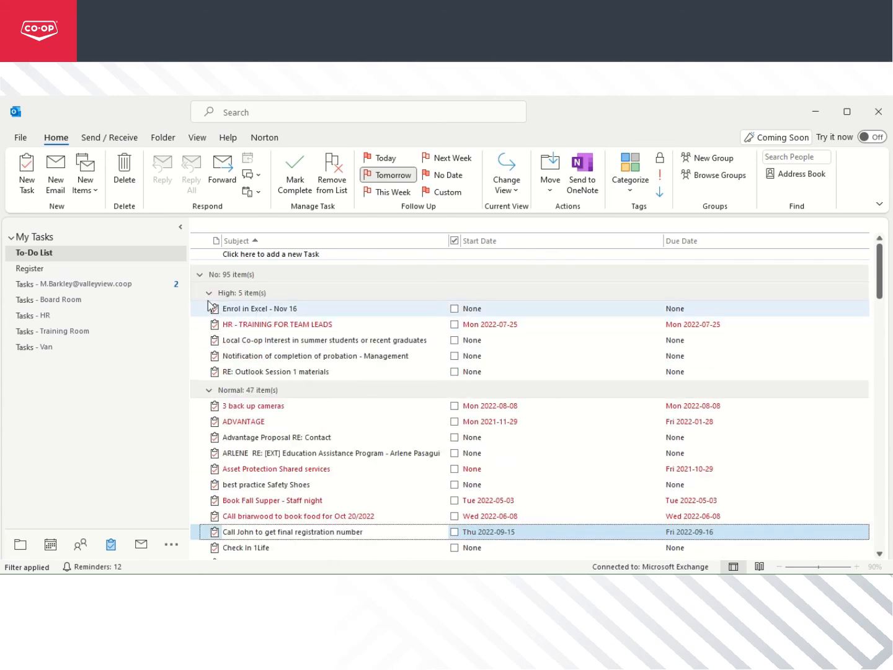
click(209, 391)
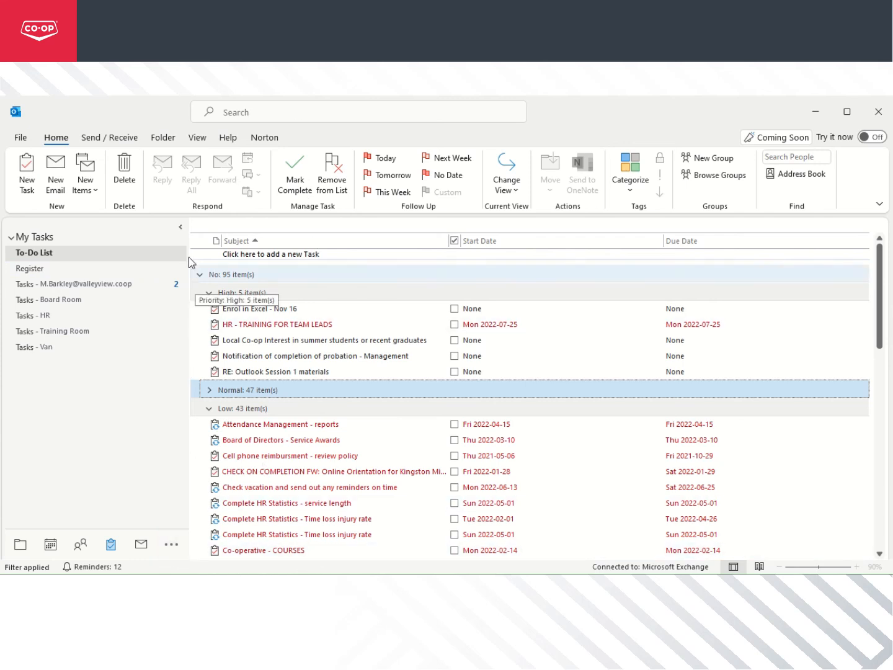
click(198, 138)
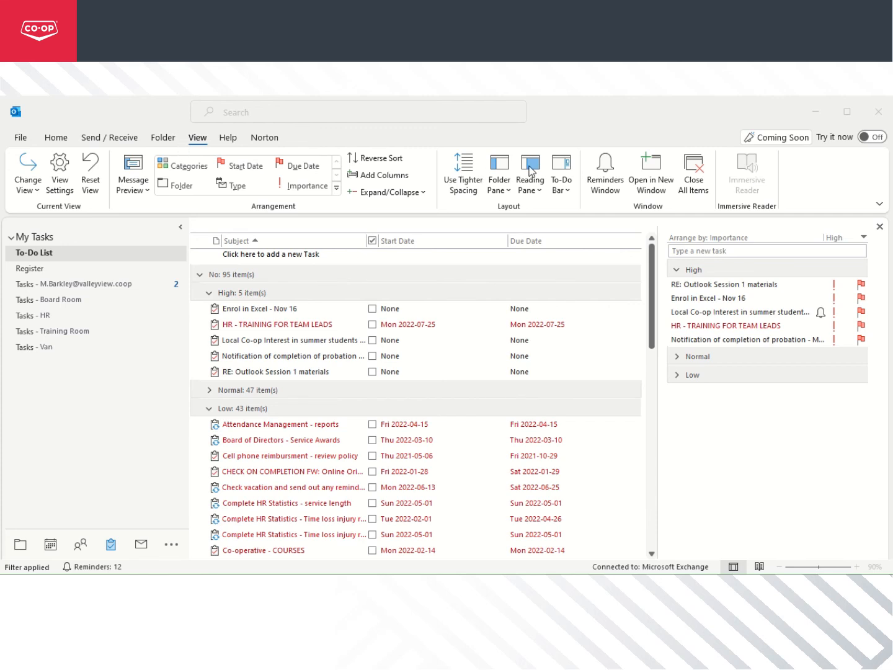
click(566, 192)
click(566, 192)
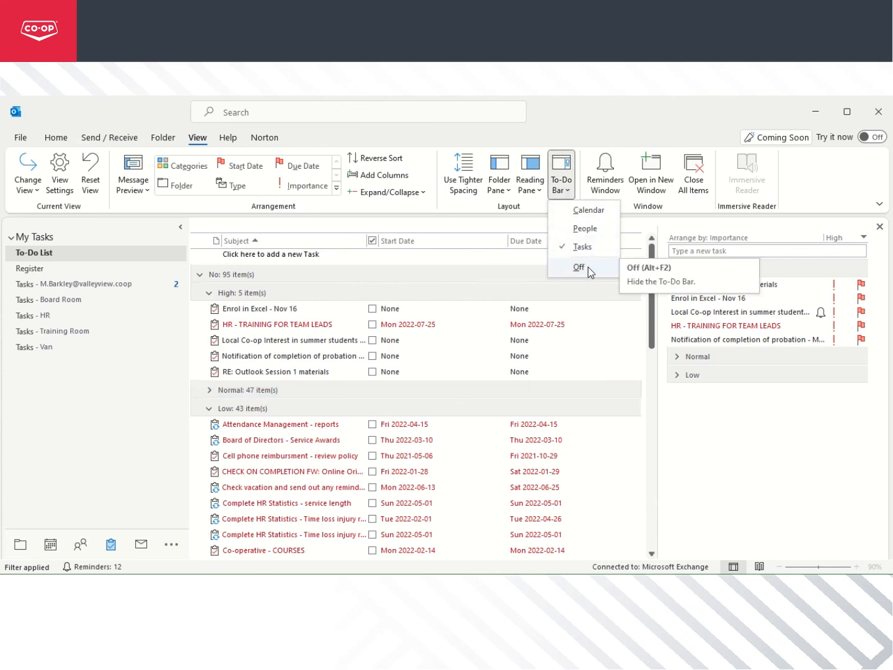
click(580, 267)
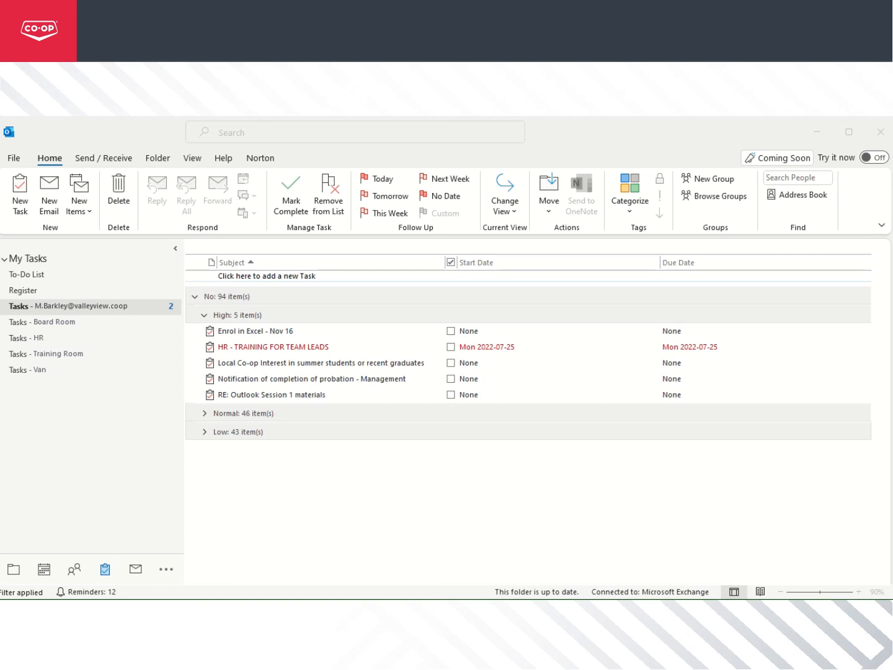
- Switch the Tasks folder to the Simple List view
click(51, 162)
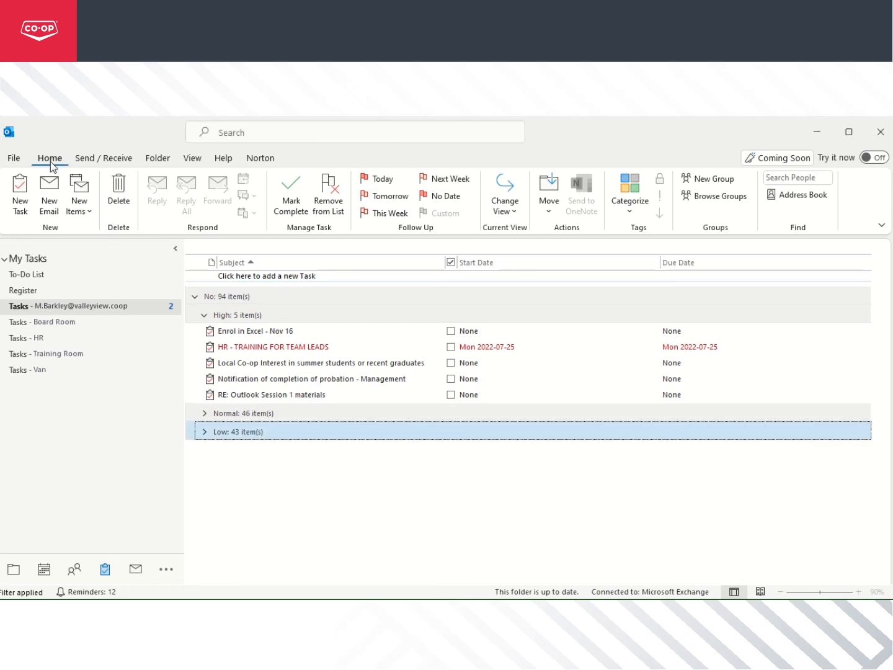
click(510, 215)
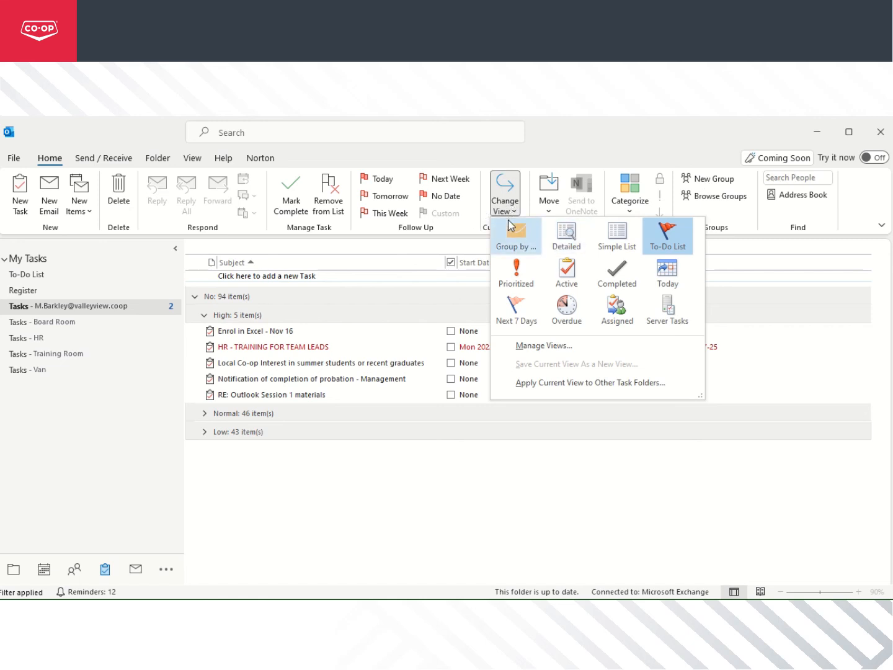
click(617, 247)
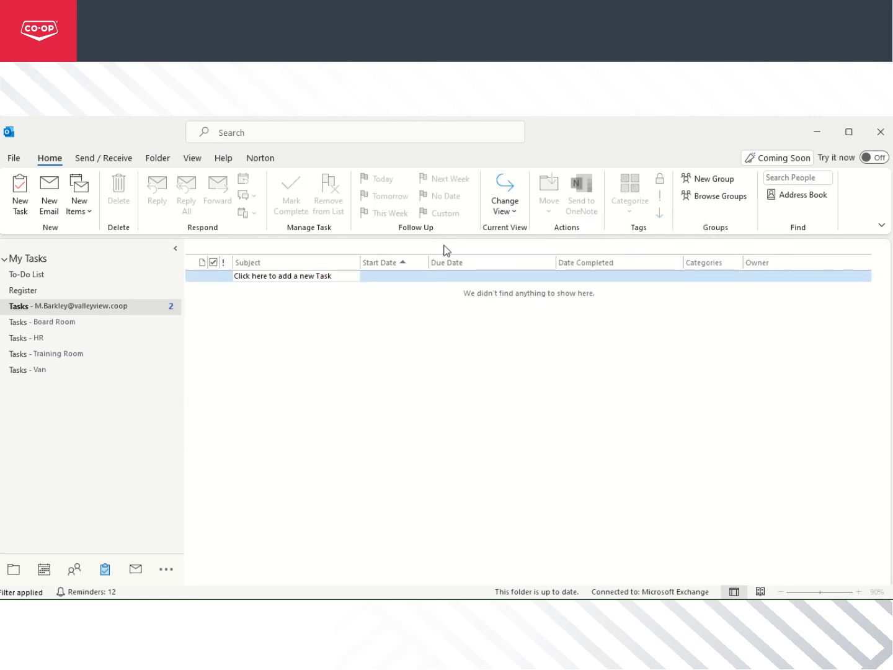
- Open the advanced view settings of the Simple List view
click(508, 216)
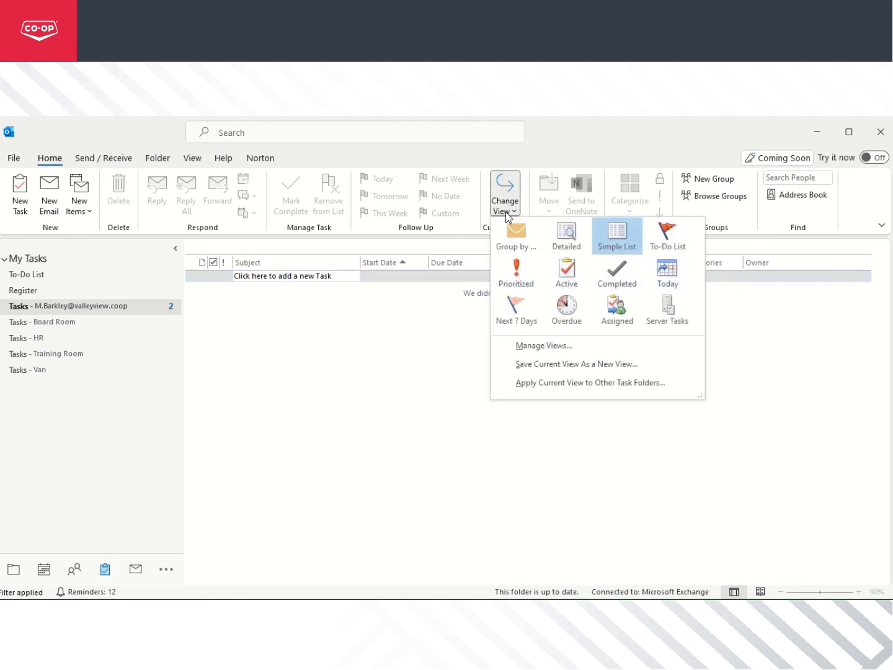
right_click(619, 248)
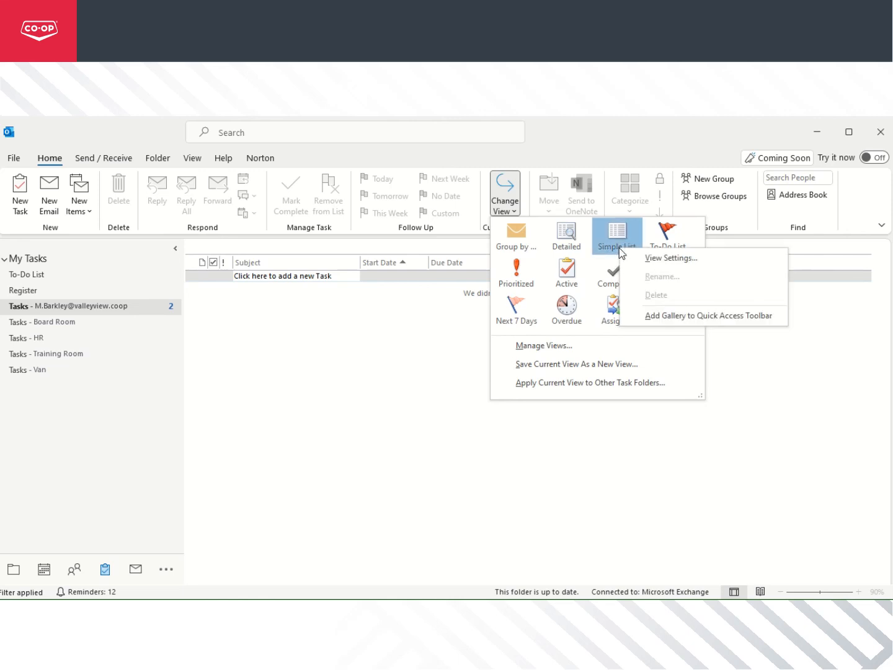
click(665, 259)
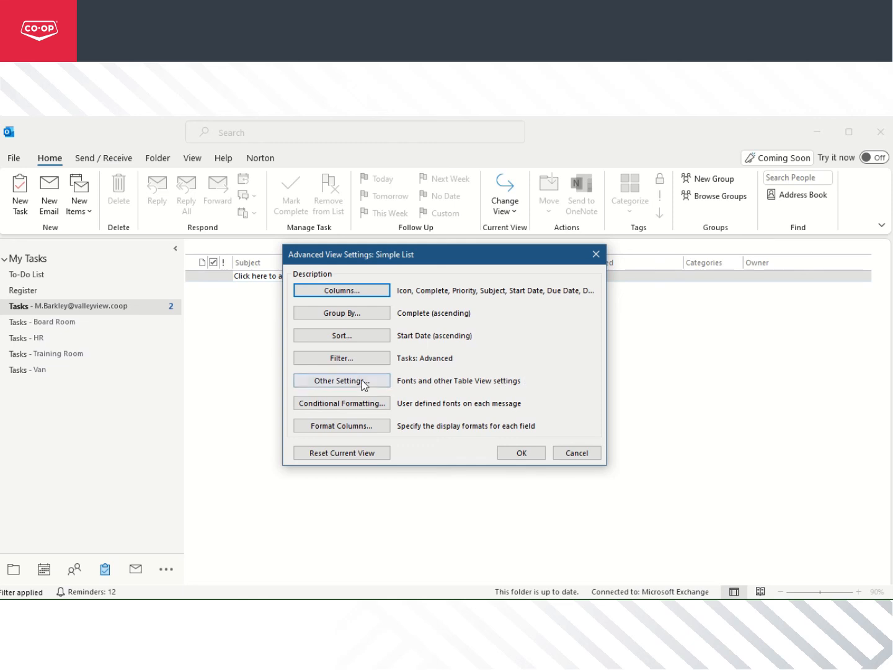
- Remove all columns from the Simple List view's list of shown columns, from Icon through Owner
click(333, 293)
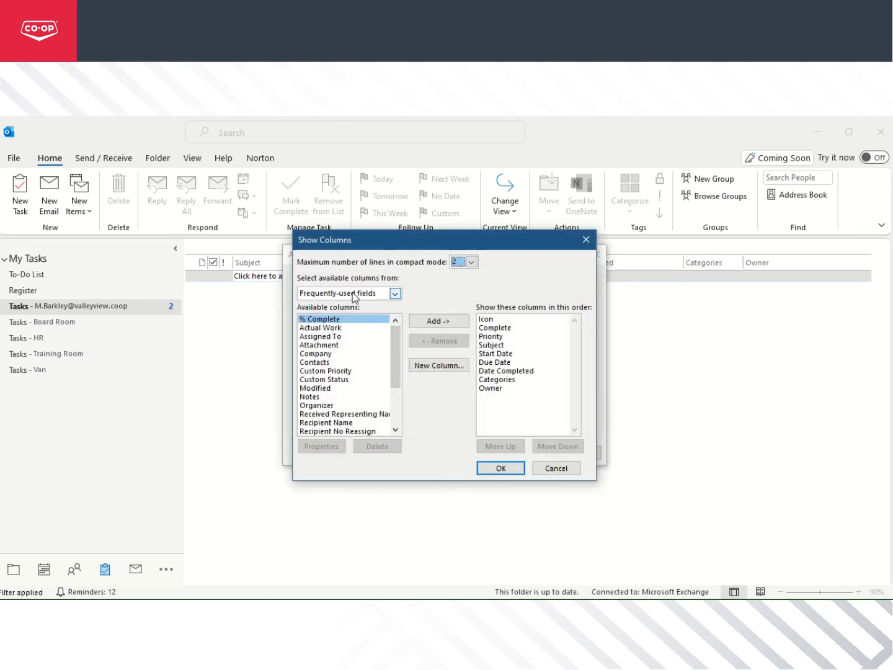
click(494, 320)
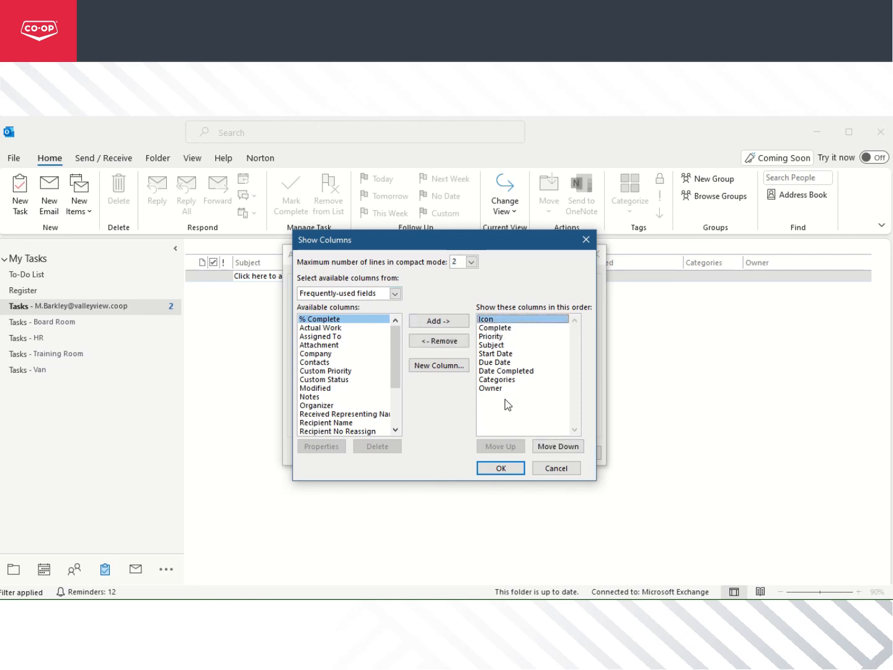
click(462, 343)
click(462, 342)
click(462, 342)
click(462, 342)
click(462, 342)
click(462, 342)
click(462, 342)
click(462, 342)
click(462, 341)
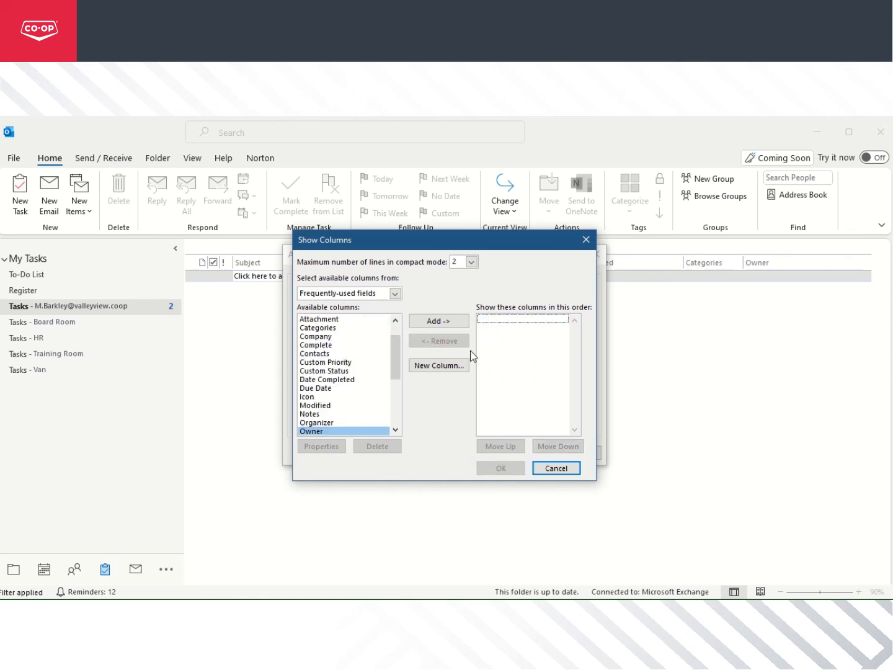
- Add the Icon, Complete and Priority columns to the Simple List view, in that order
drag(393, 358, 389, 343)
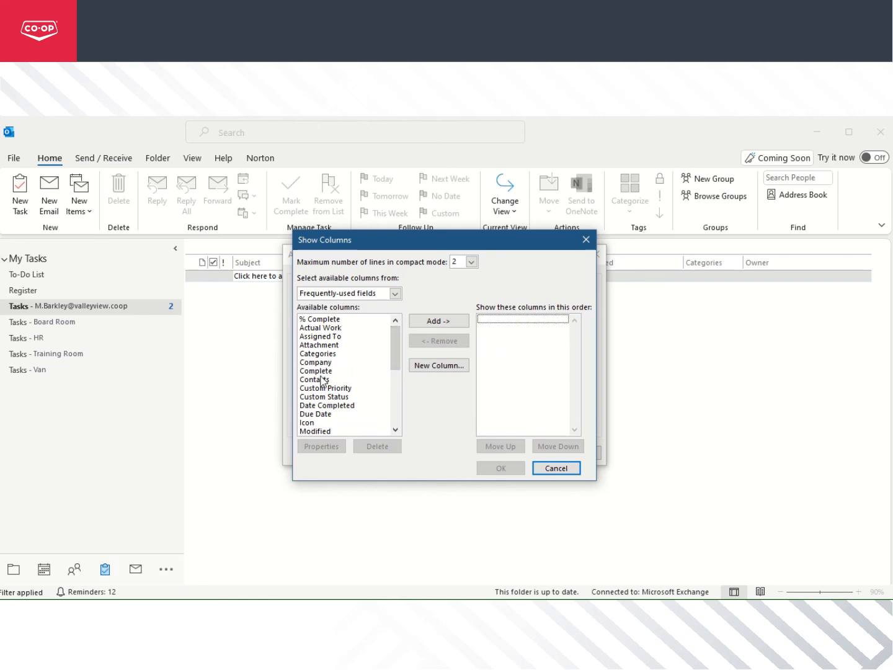
scroll(329, 372, down, 1)
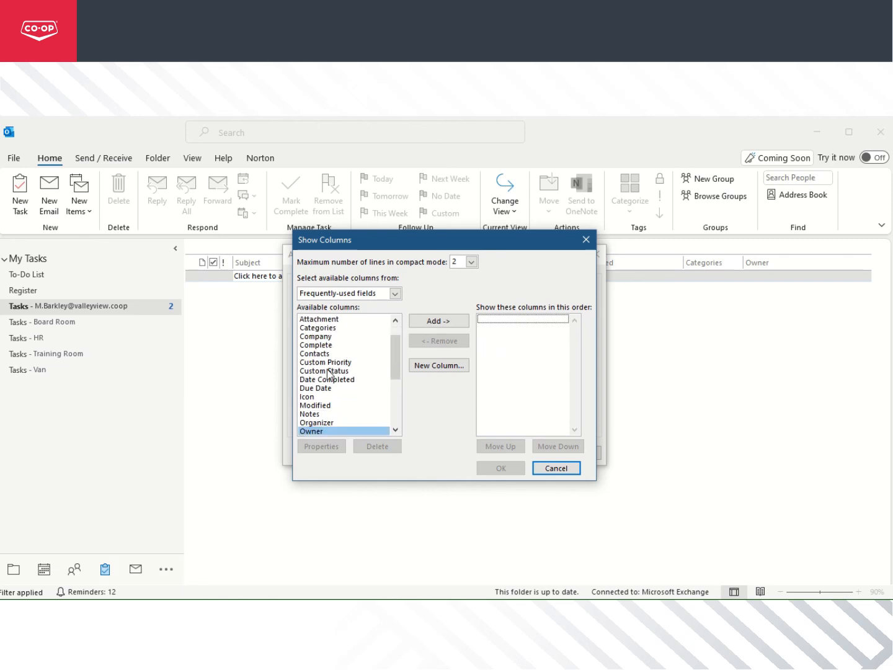
click(309, 397)
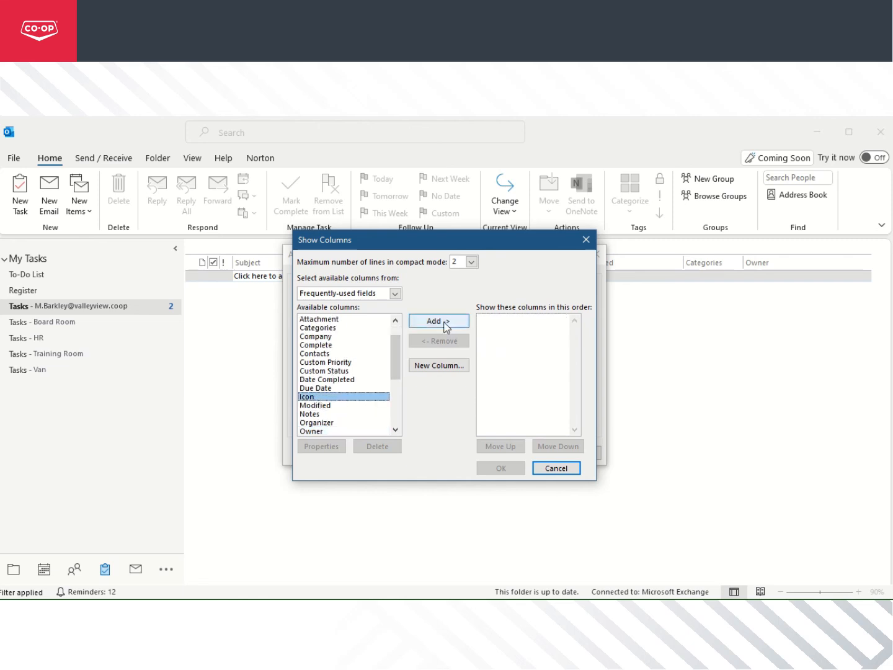
click(446, 325)
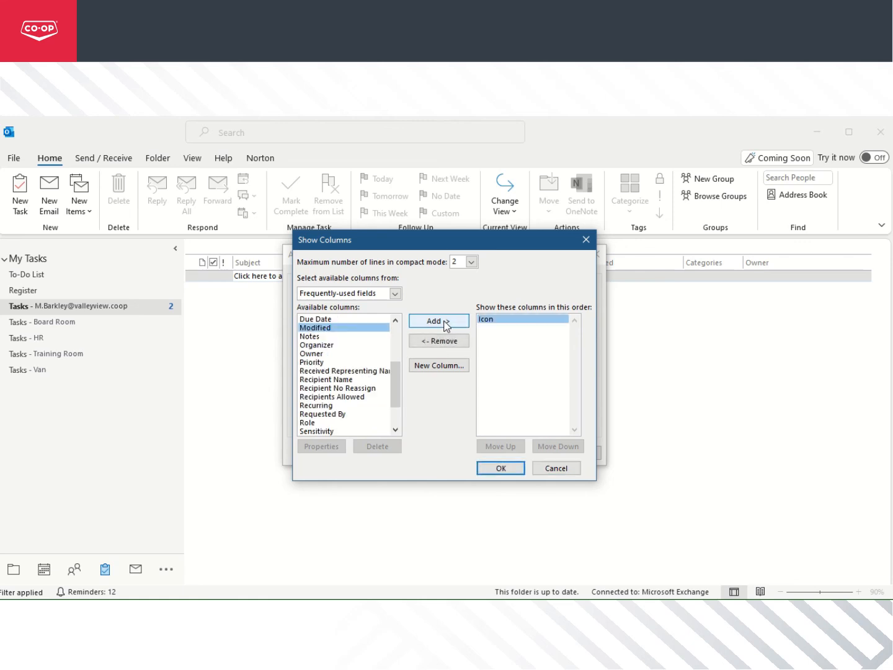
scroll(346, 365, down, 1)
scroll(348, 366, up, 4)
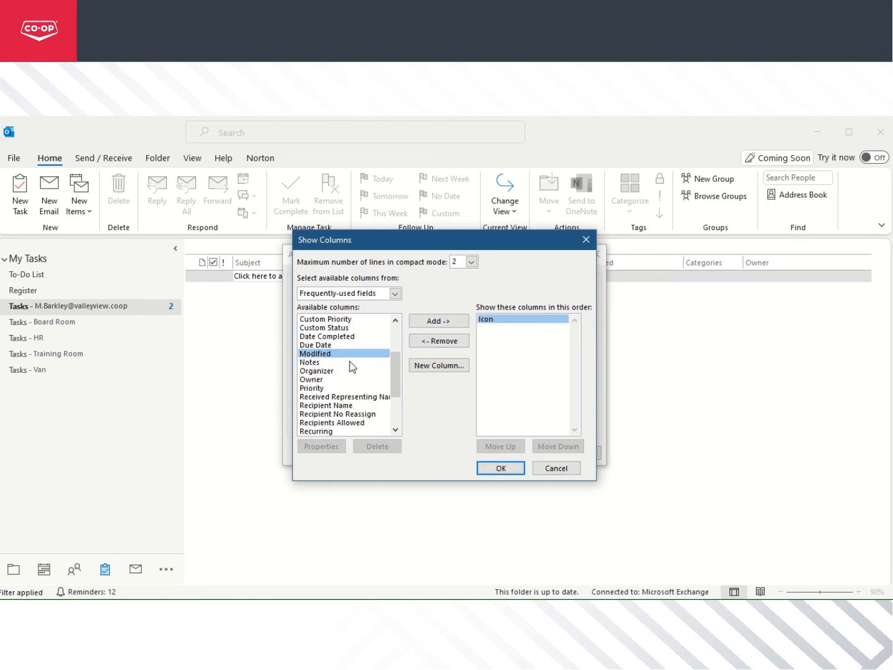
click(318, 355)
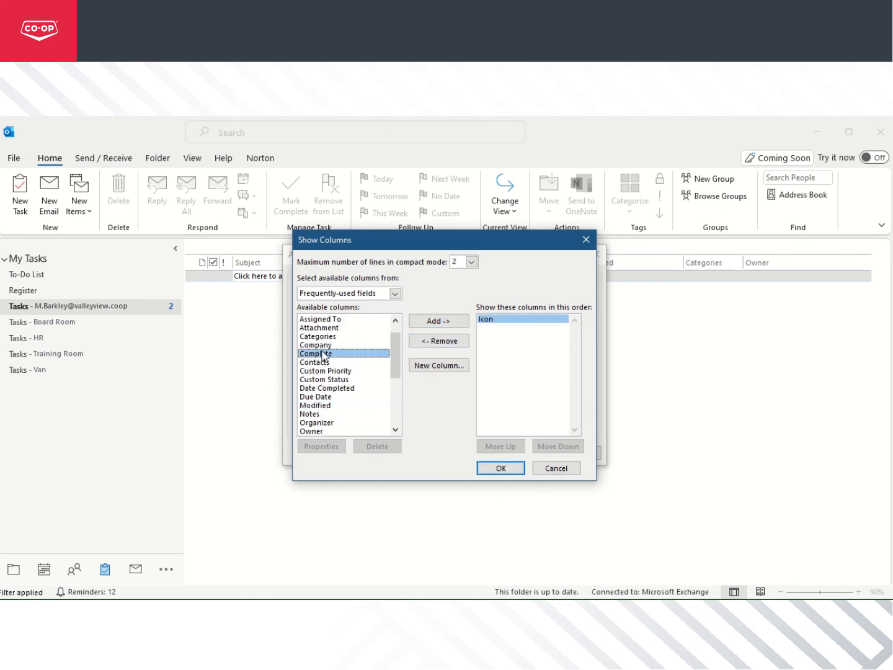
click(442, 322)
scroll(382, 386, down, 2)
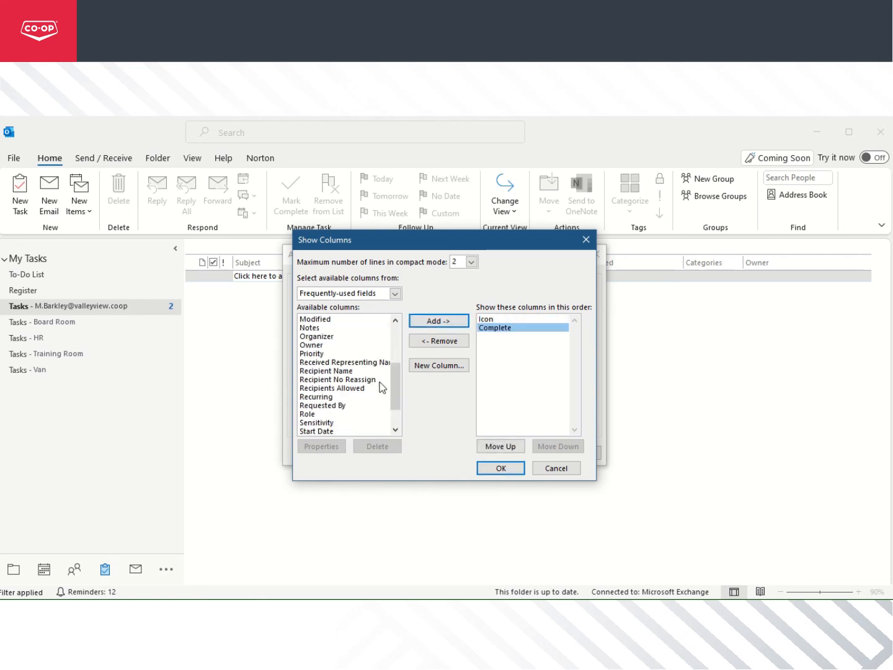
click(330, 354)
click(428, 323)
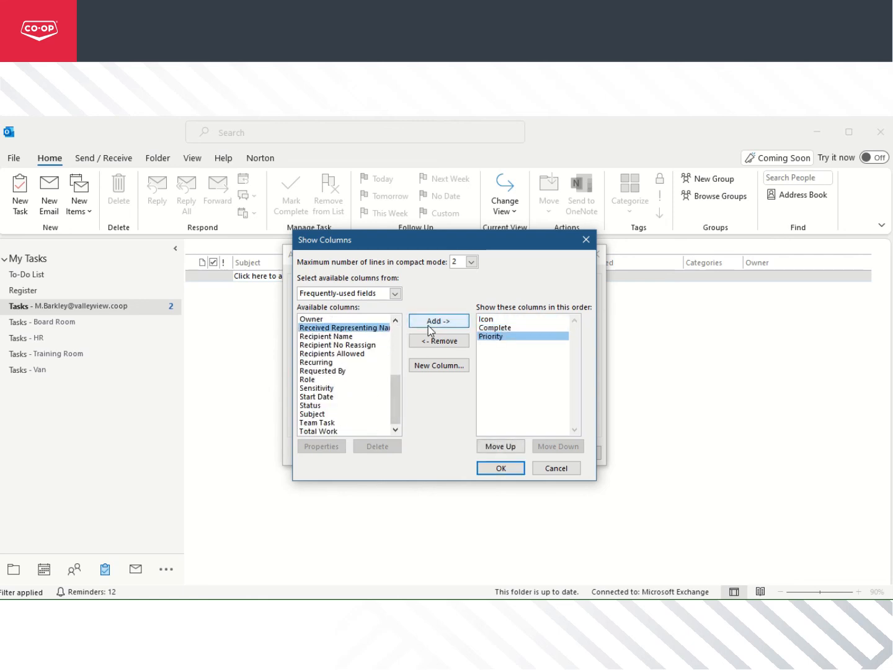
- Add the Subject, Start Date and Due Date columns after Priority in the shown columns
click(319, 415)
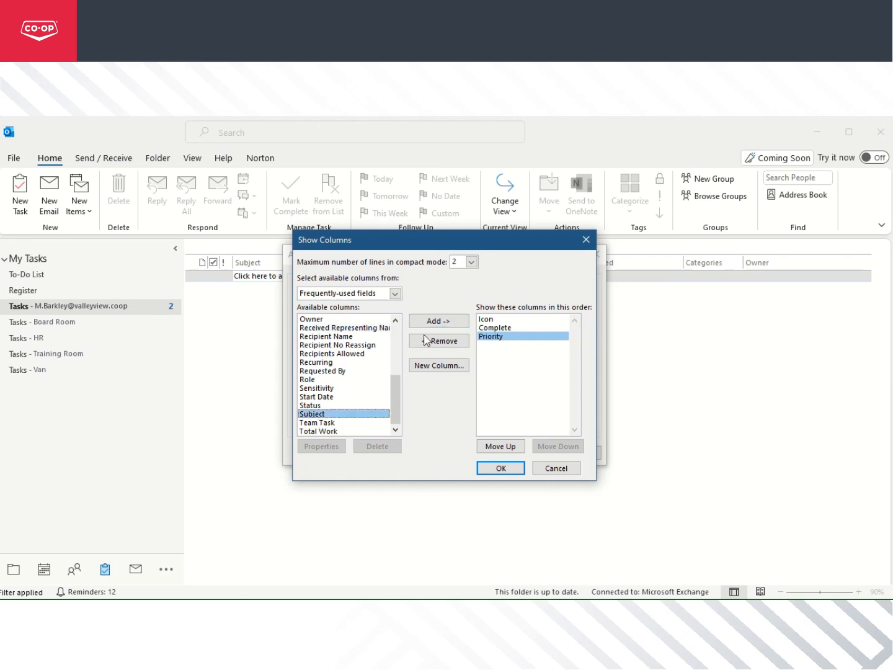
click(428, 331)
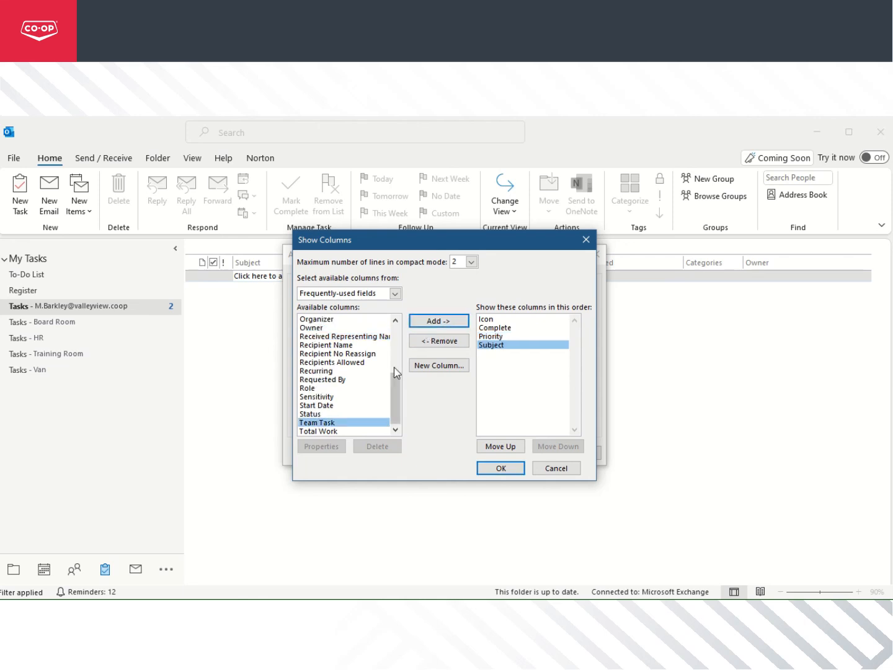
click(335, 406)
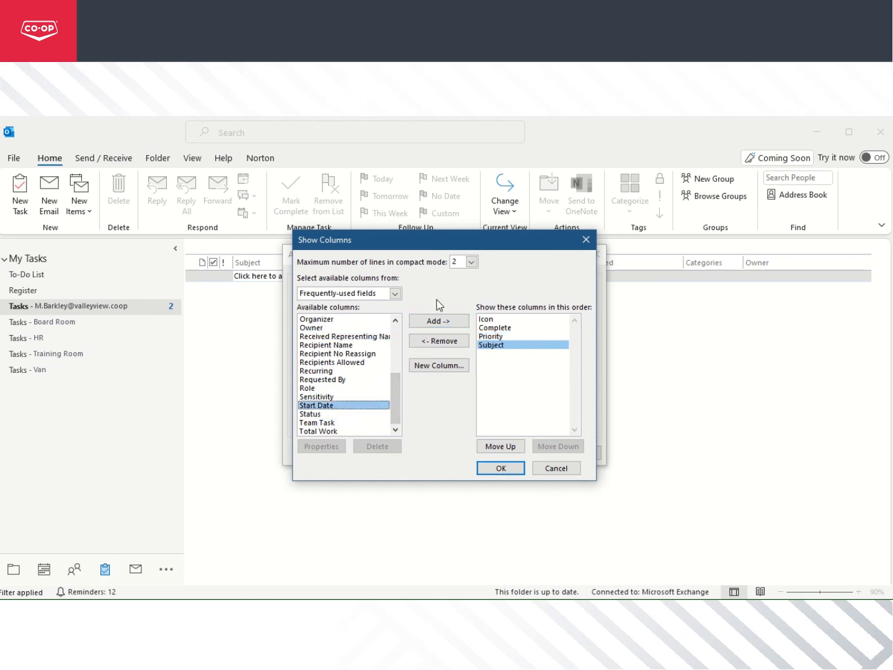
click(438, 321)
scroll(370, 363, up, 2)
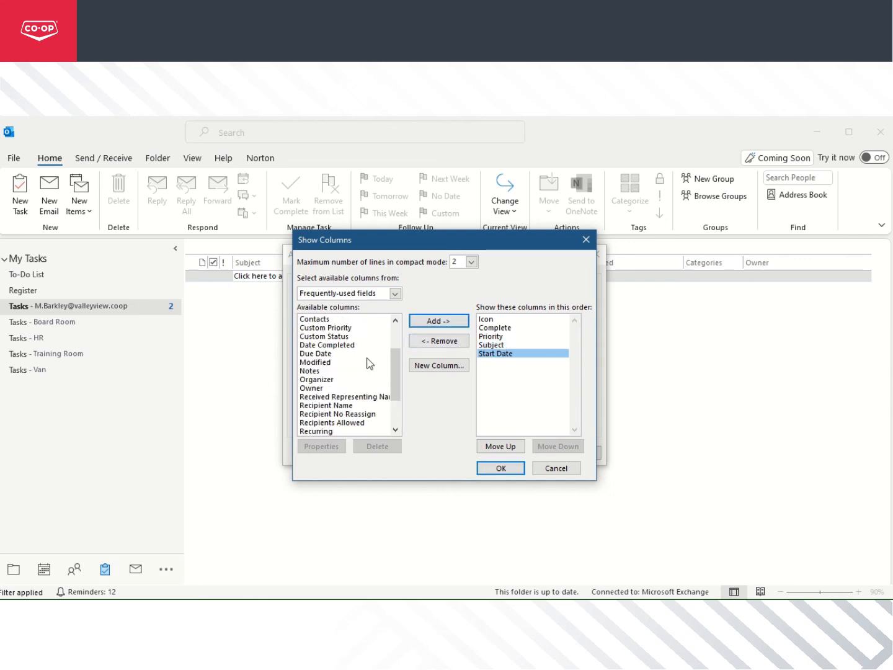
scroll(366, 363, up, 1)
click(329, 379)
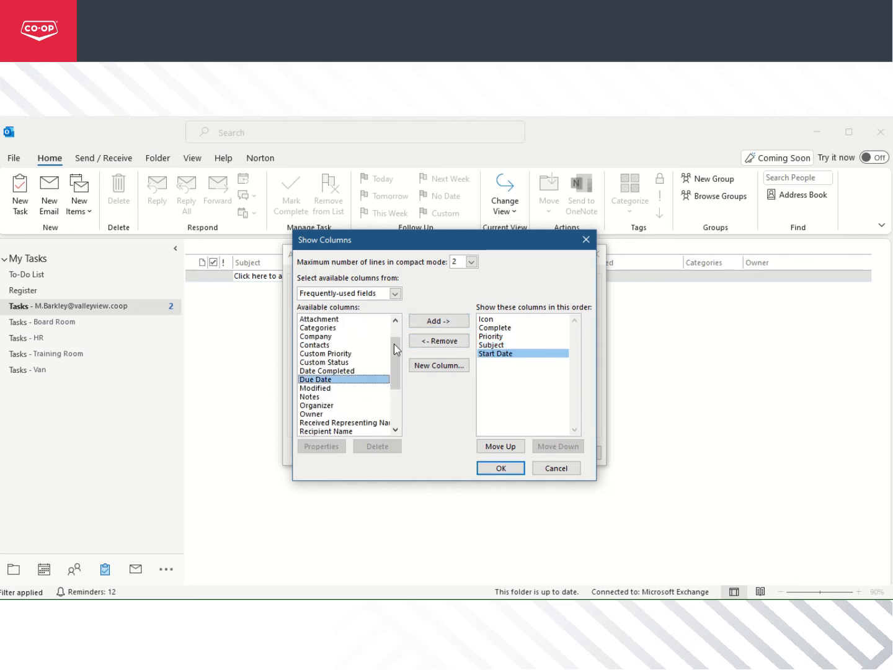
click(421, 325)
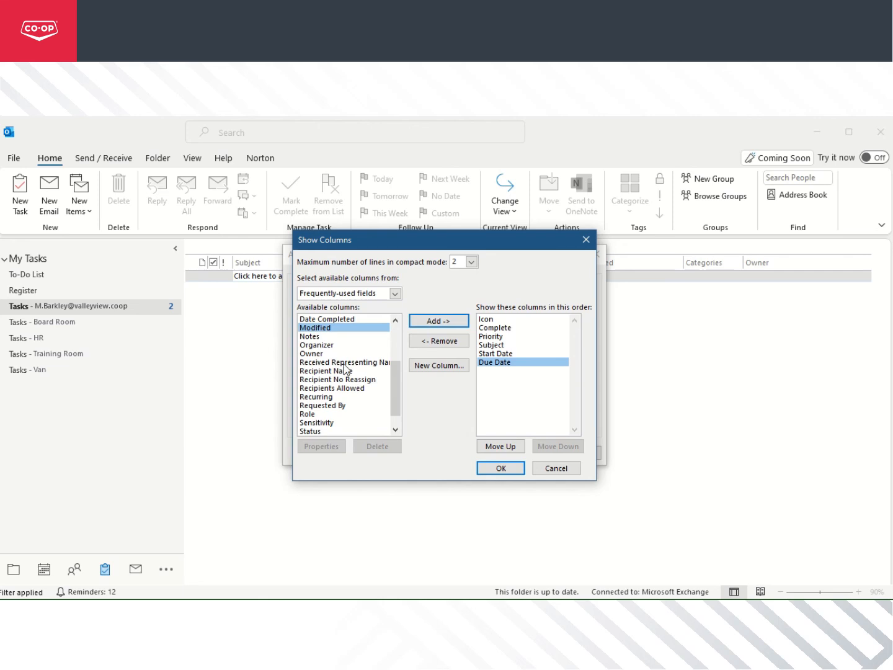
- Add the Date Completed, Categories and Owner columns after Due Date and accept the column selection
scroll(344, 366, up, 1)
click(331, 345)
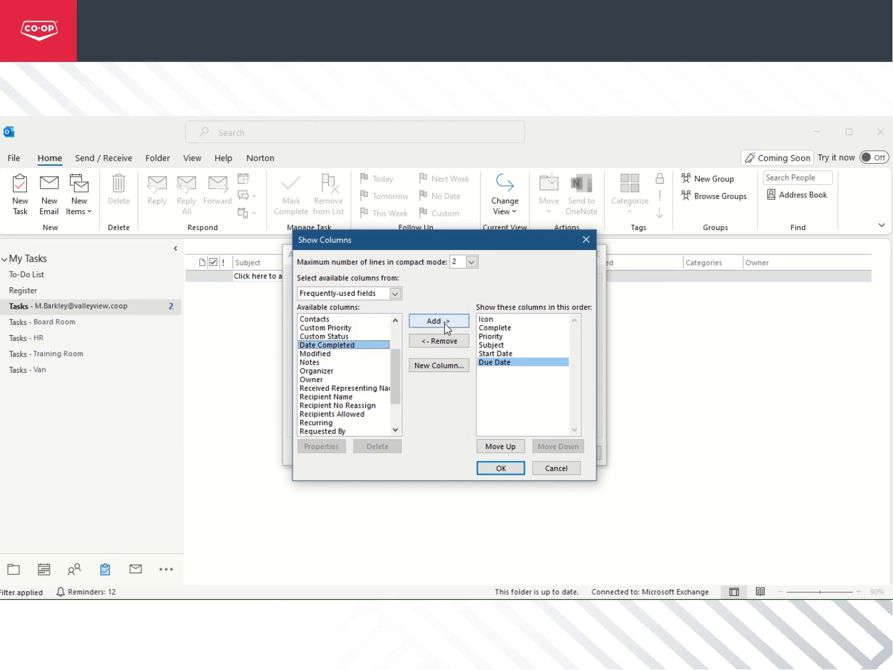
click(444, 322)
scroll(350, 378, up, 2)
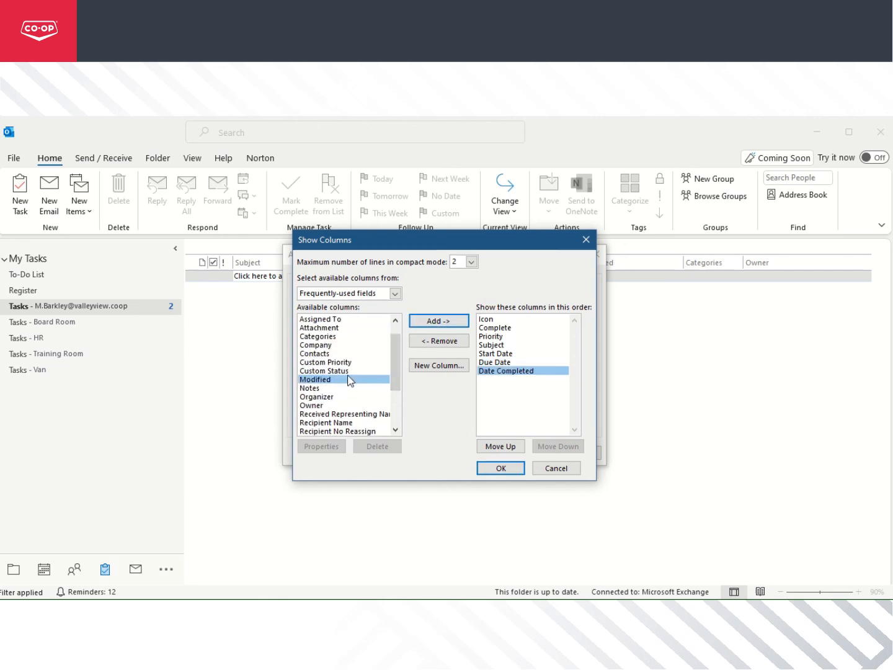
click(331, 338)
click(426, 322)
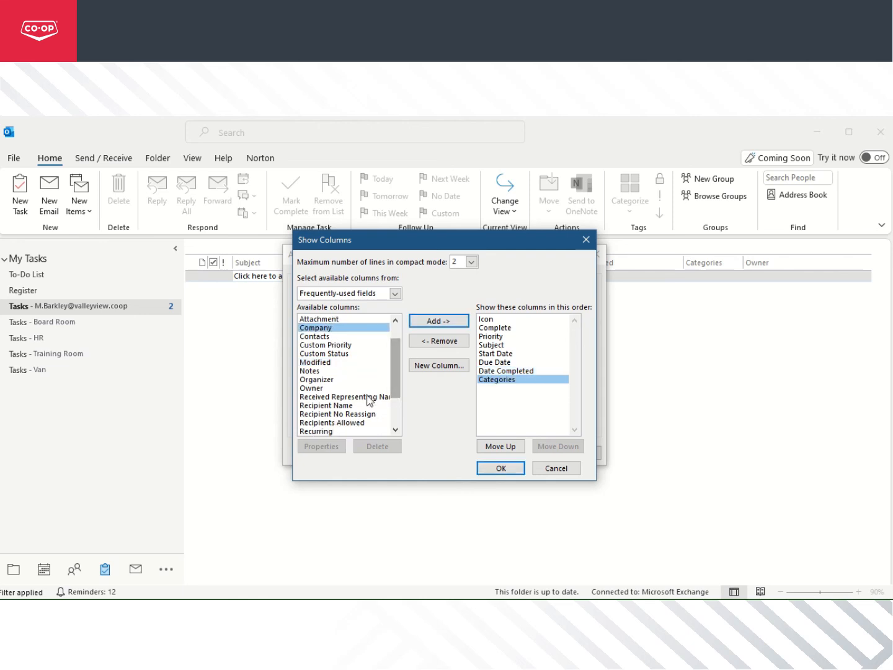
click(338, 389)
click(434, 321)
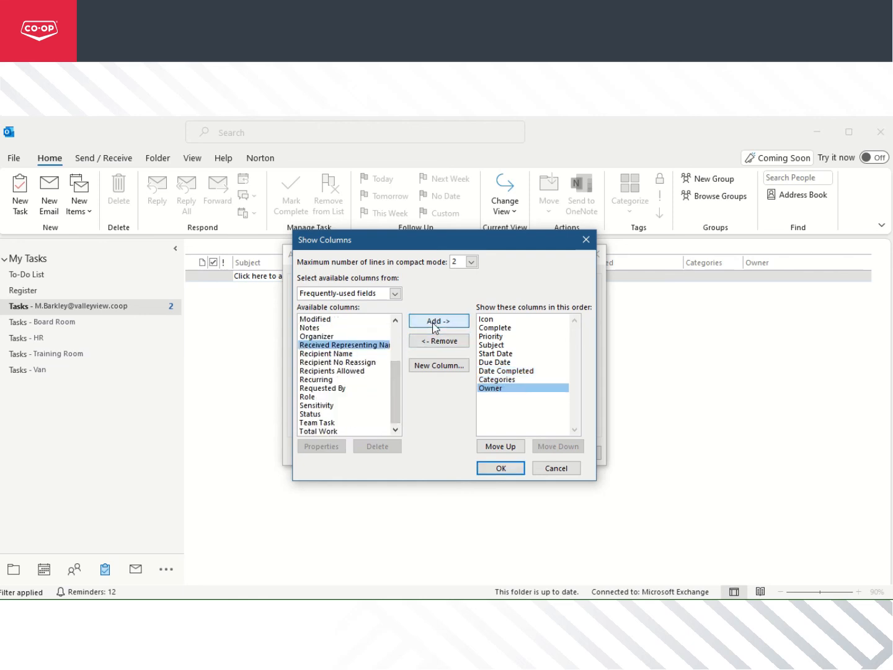
click(514, 470)
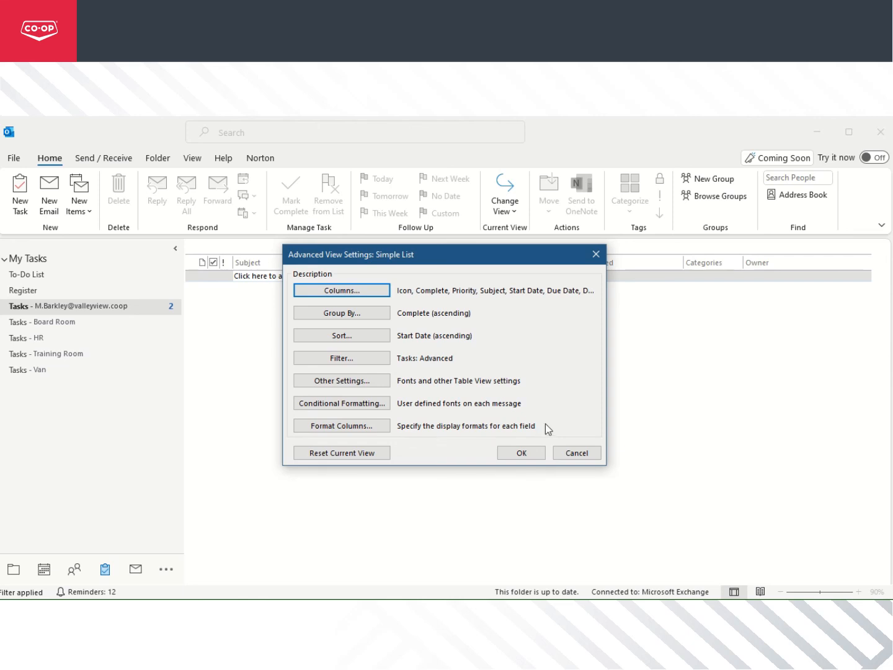
- Group the Simple List items by Complete in ascending order, with the field shown in the view, and accept the grouping
click(339, 316)
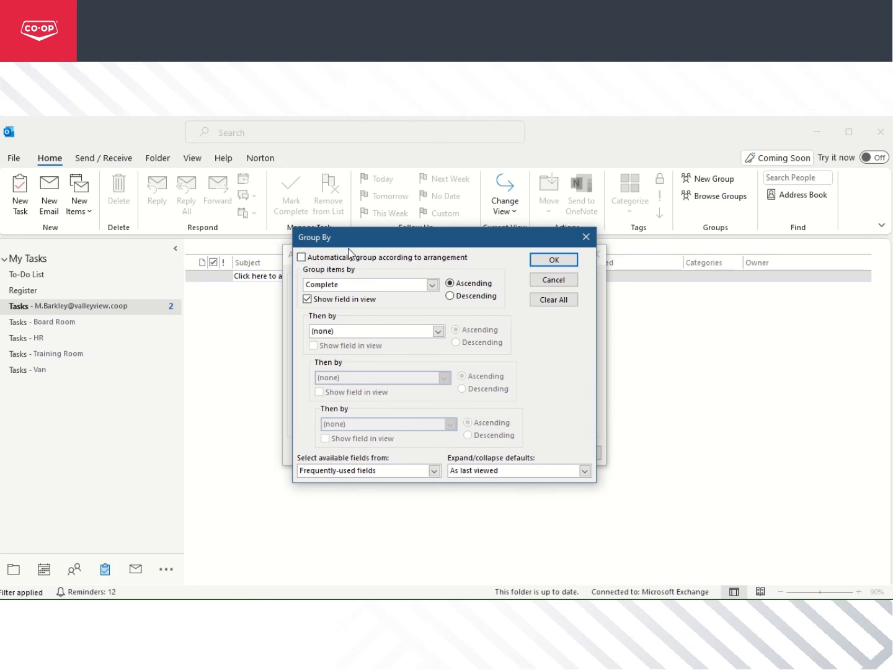
click(432, 284)
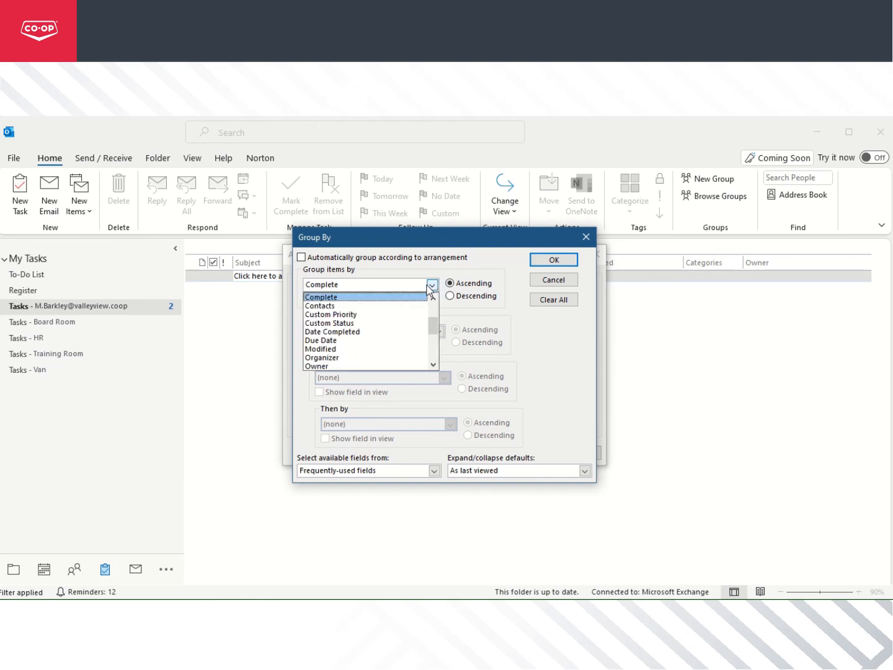
click(391, 304)
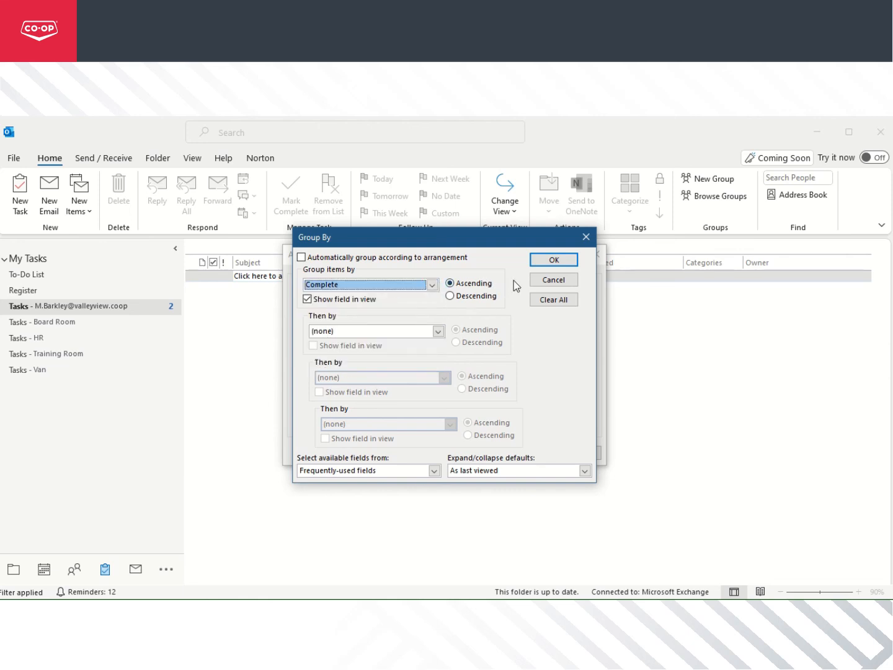
click(453, 284)
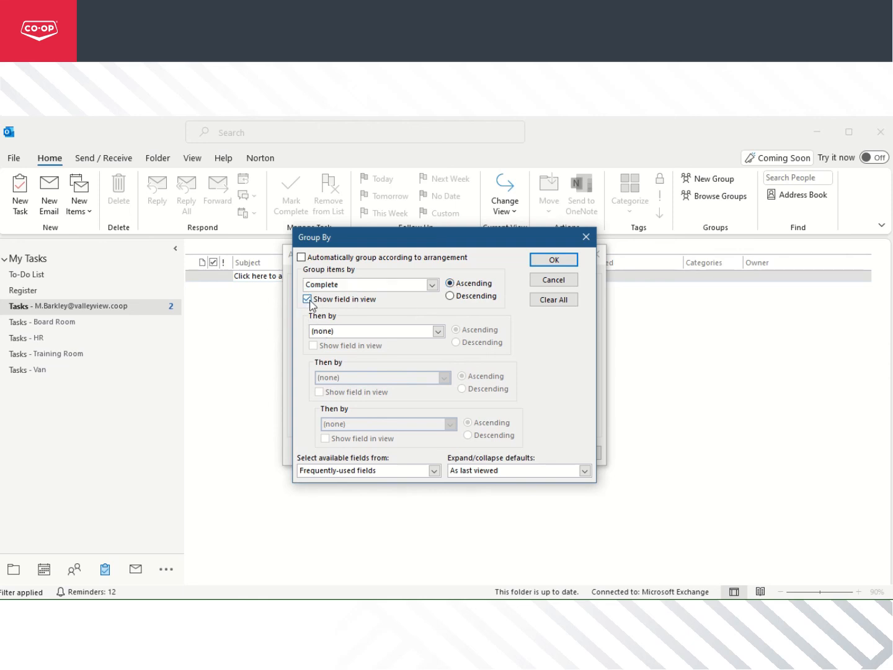
click(552, 261)
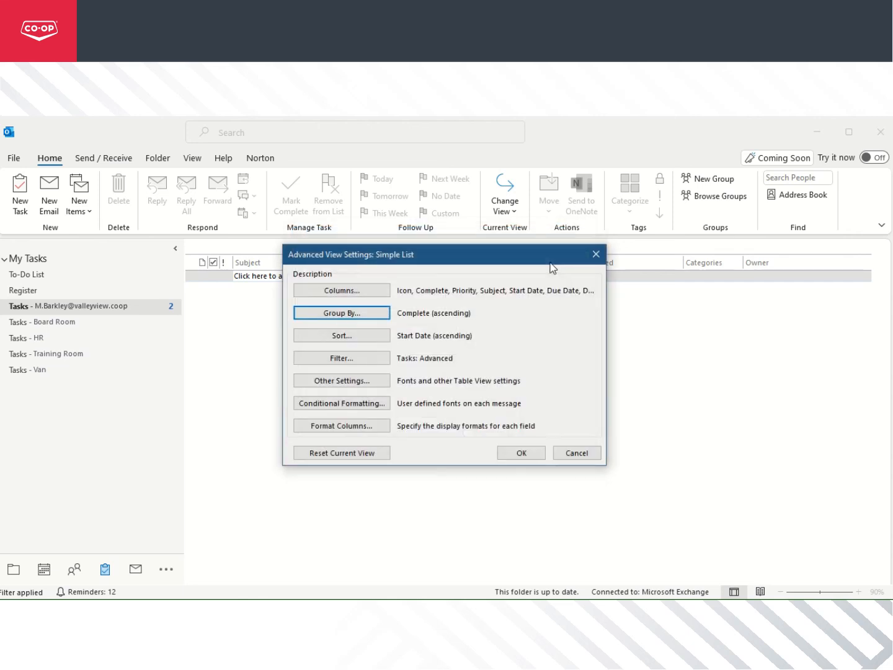
- Sort the Simple List items by Start Date in ascending order and accept the sort and the advanced view settings
click(341, 336)
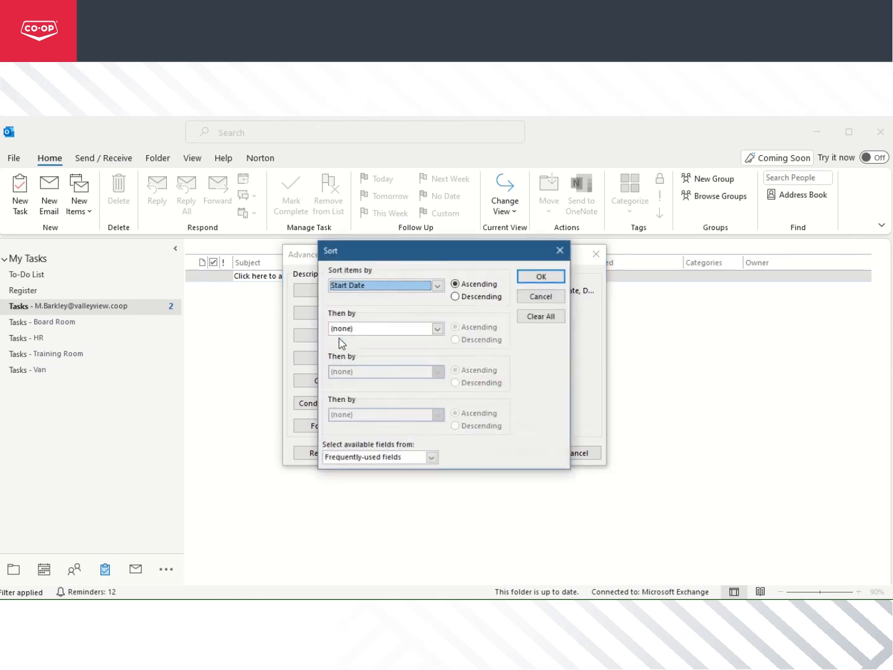
click(438, 286)
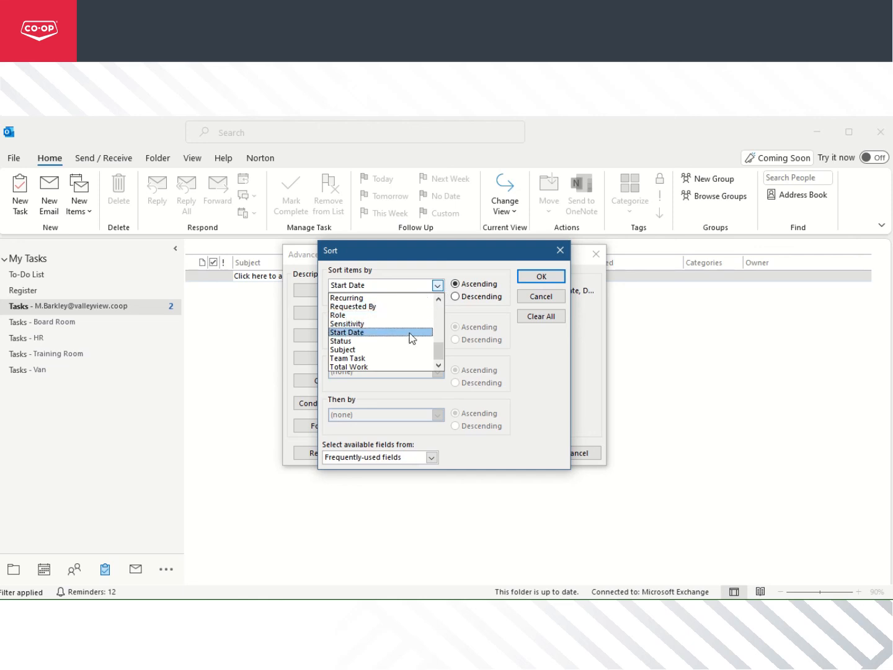
click(412, 286)
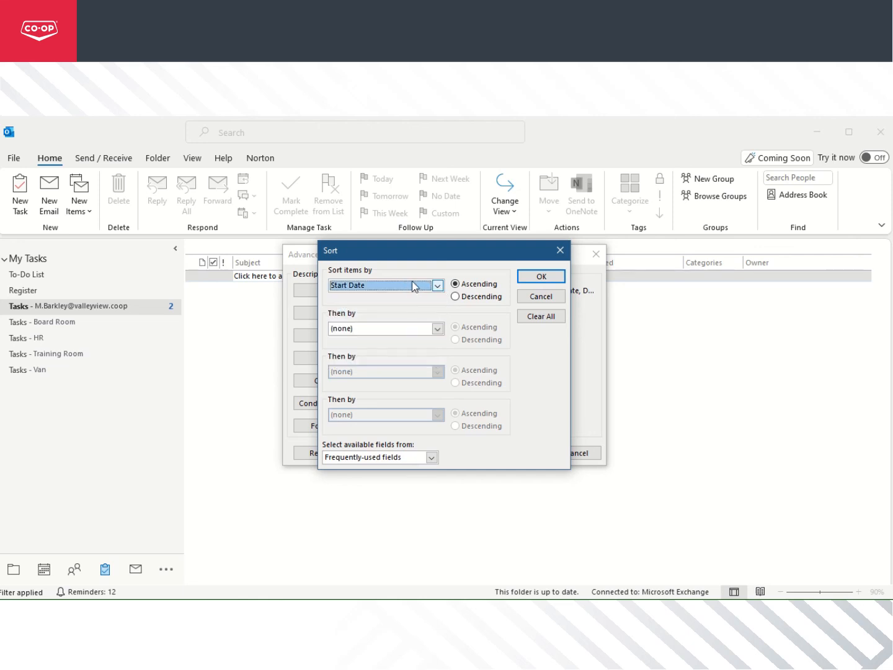
click(462, 286)
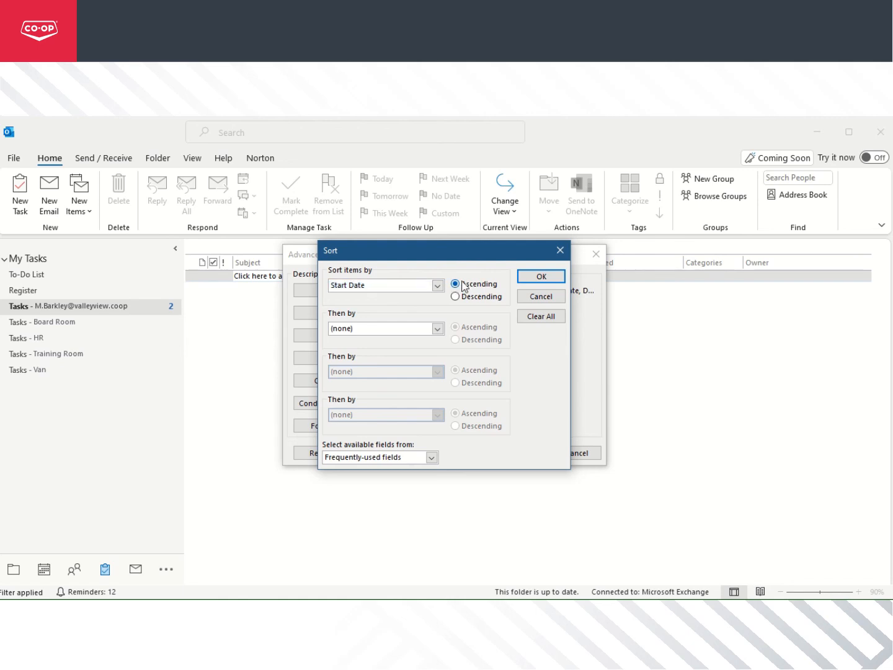
click(546, 282)
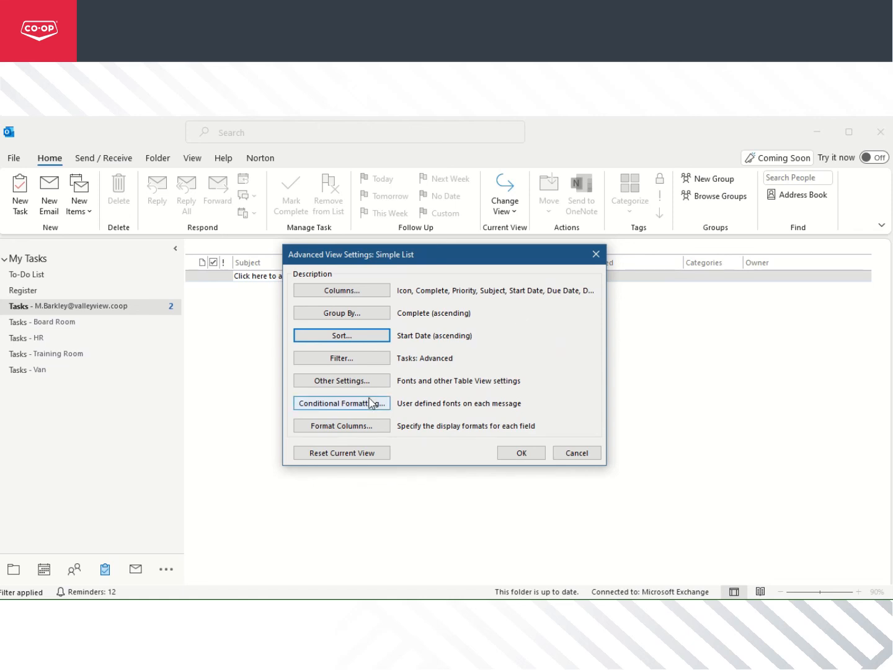
click(520, 455)
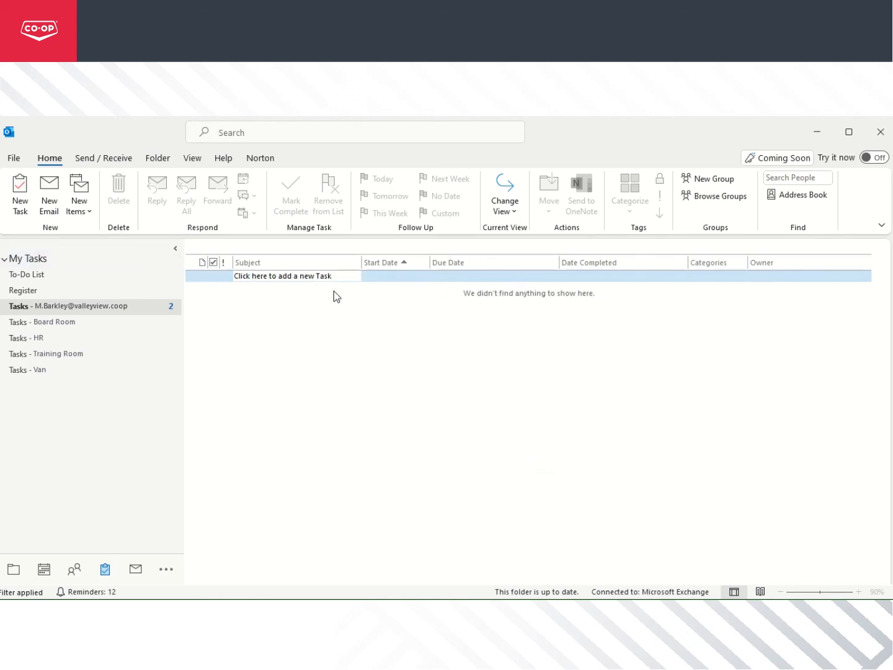
- Switch to the task view grouped by completion and priority, and collapse the Normal and Low priority groups
click(513, 214)
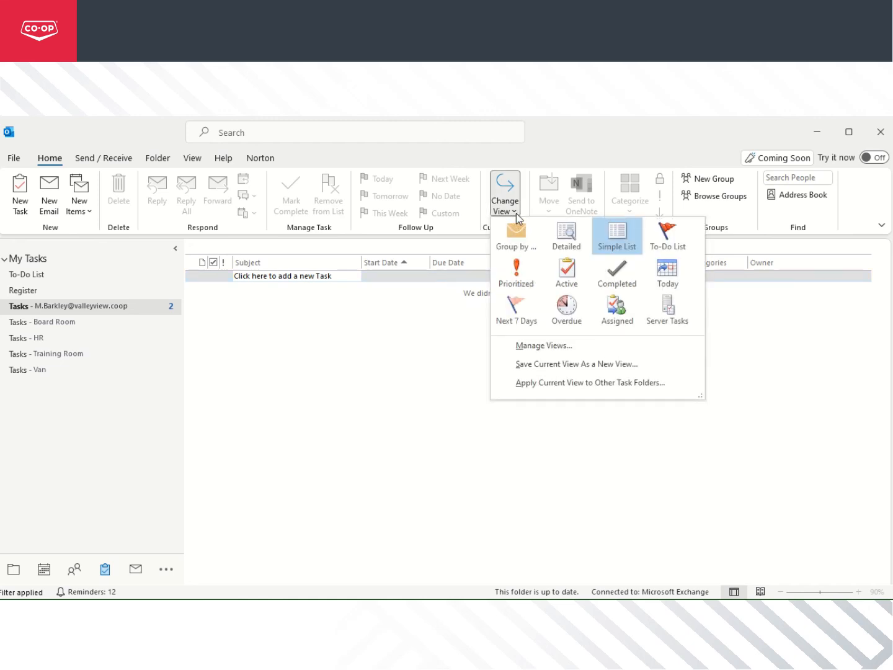
click(667, 249)
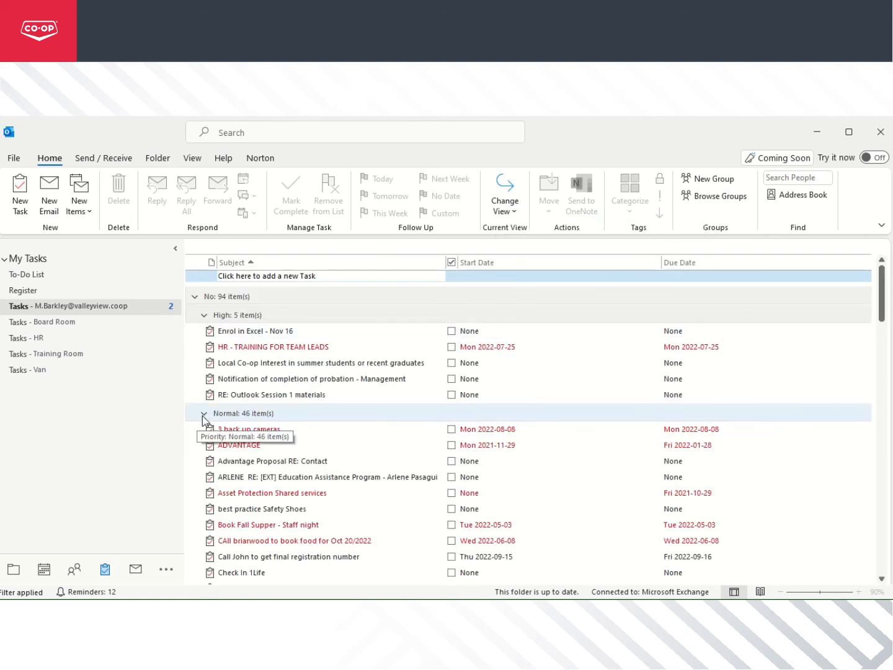
click(203, 412)
click(205, 433)
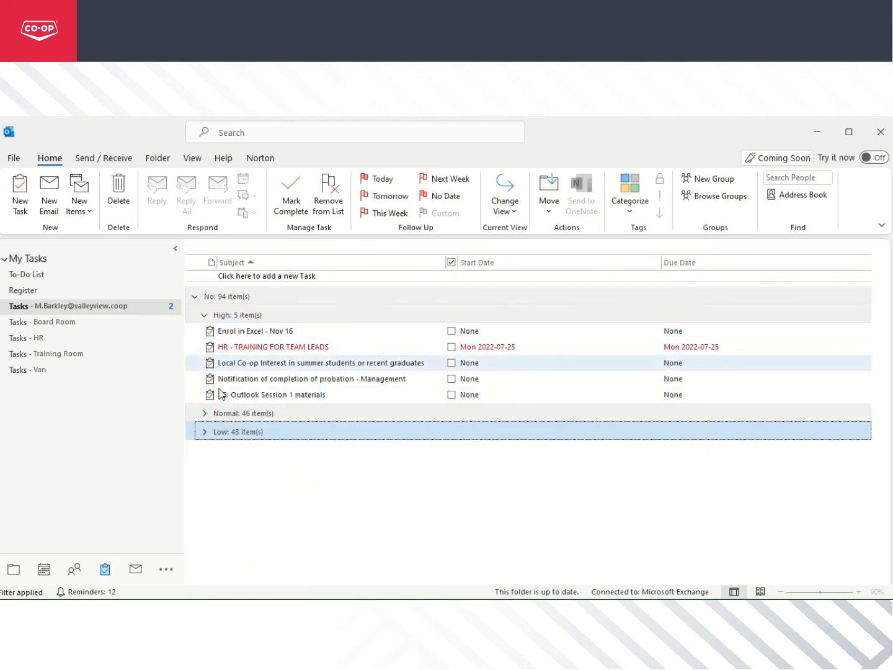